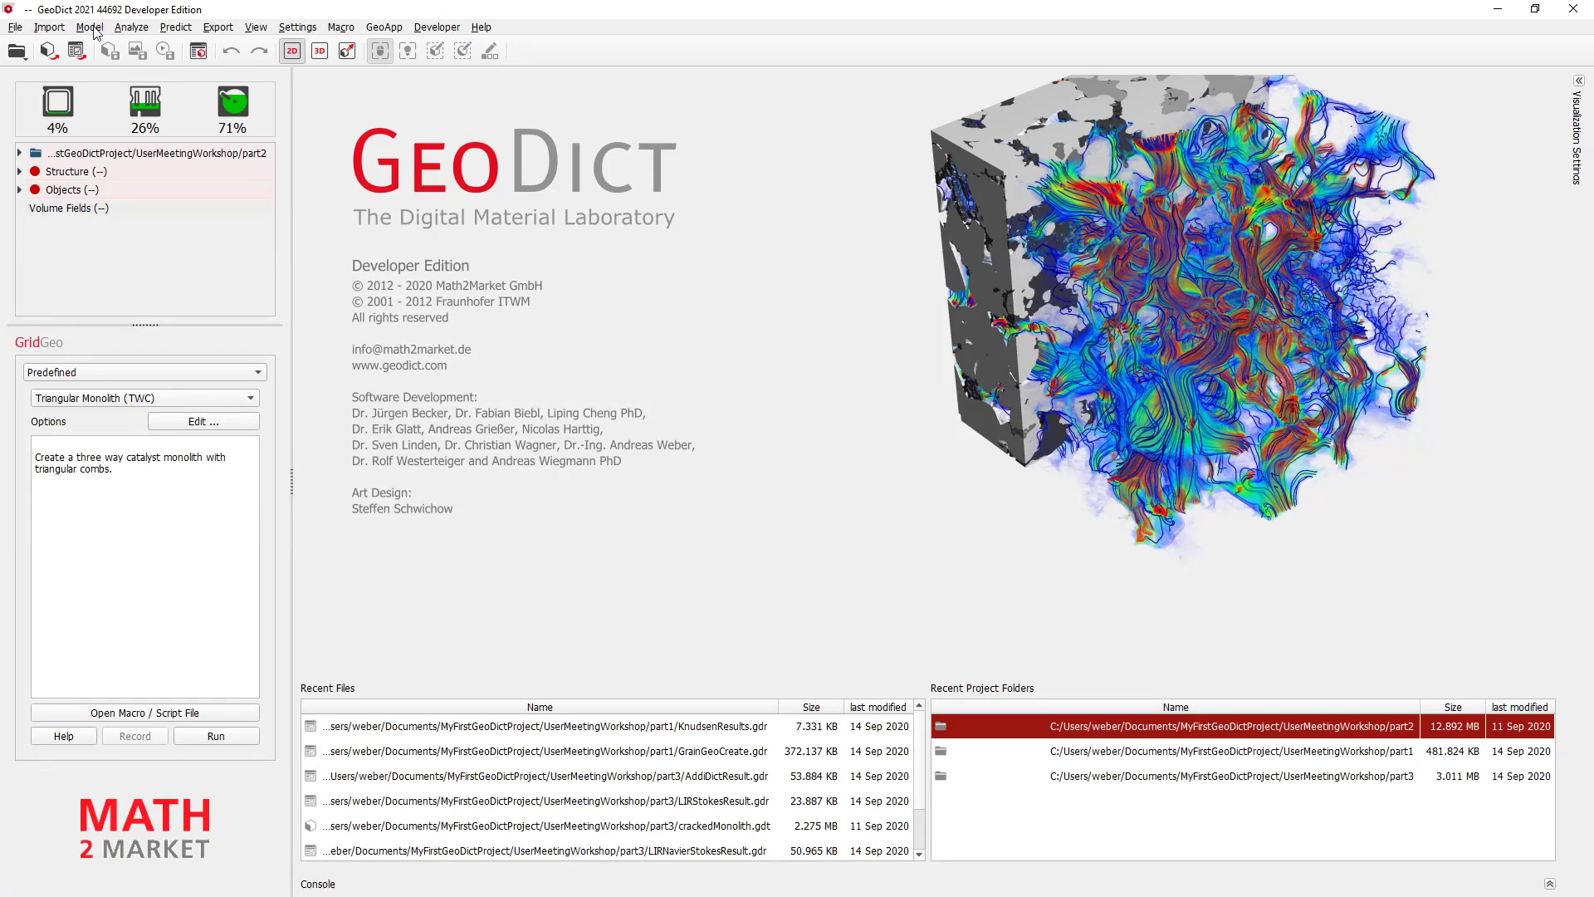
- Select the predefined Triangular Monolith (TWC) structure in the grid-based generator
{"action": "left_click", "coordinate": [89, 27]}
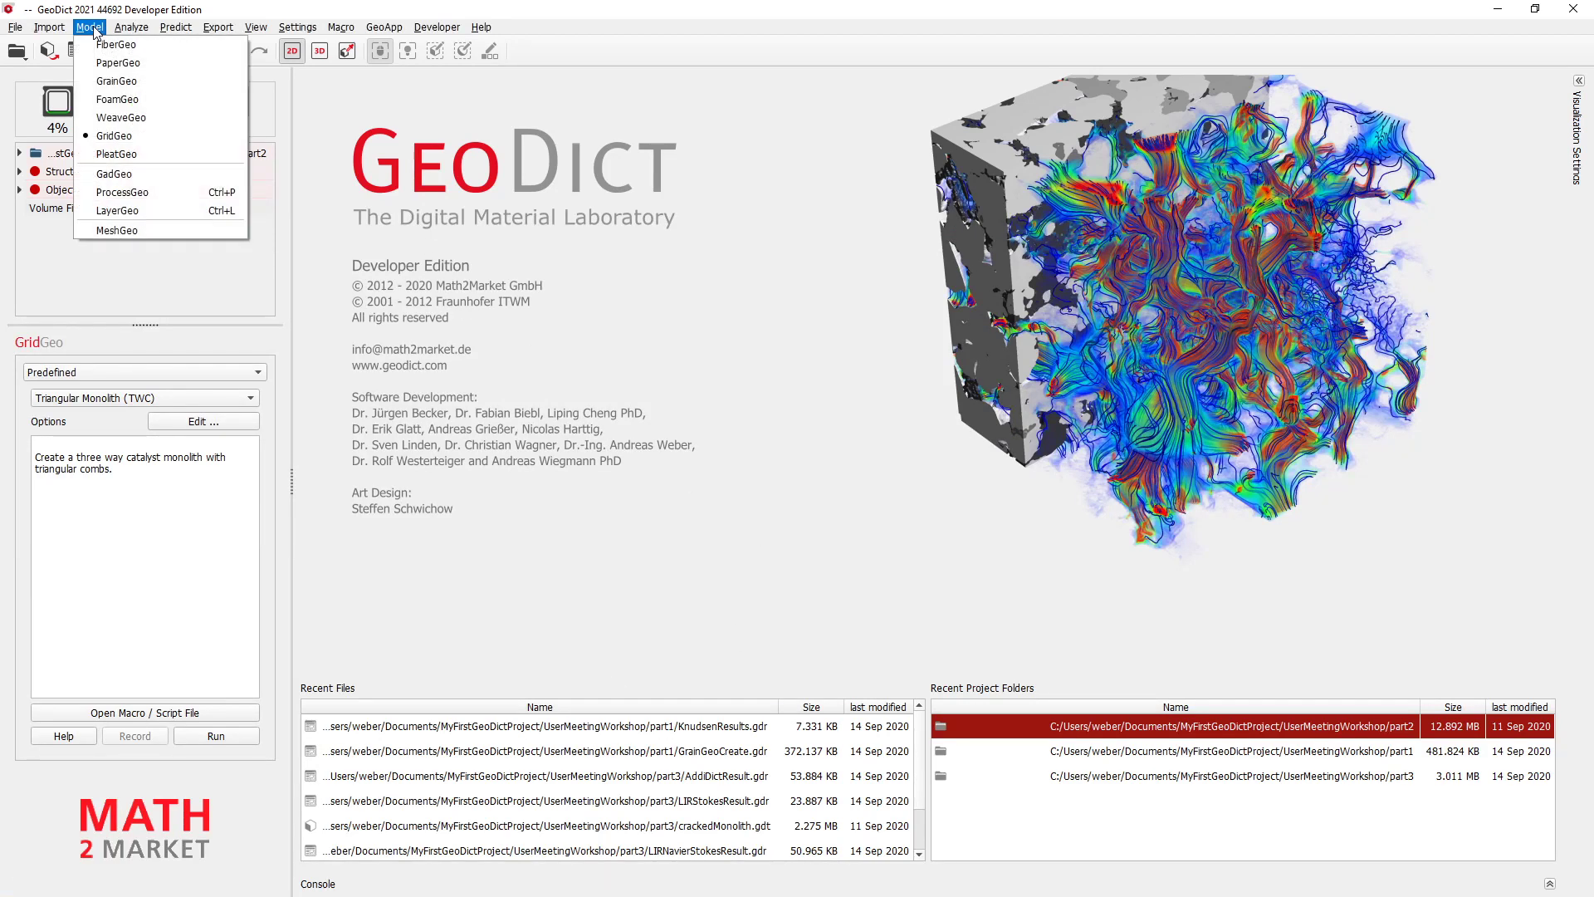
{"action": "left_click", "coordinate": [123, 137]}
{"action": "left_click", "coordinate": [93, 376]}
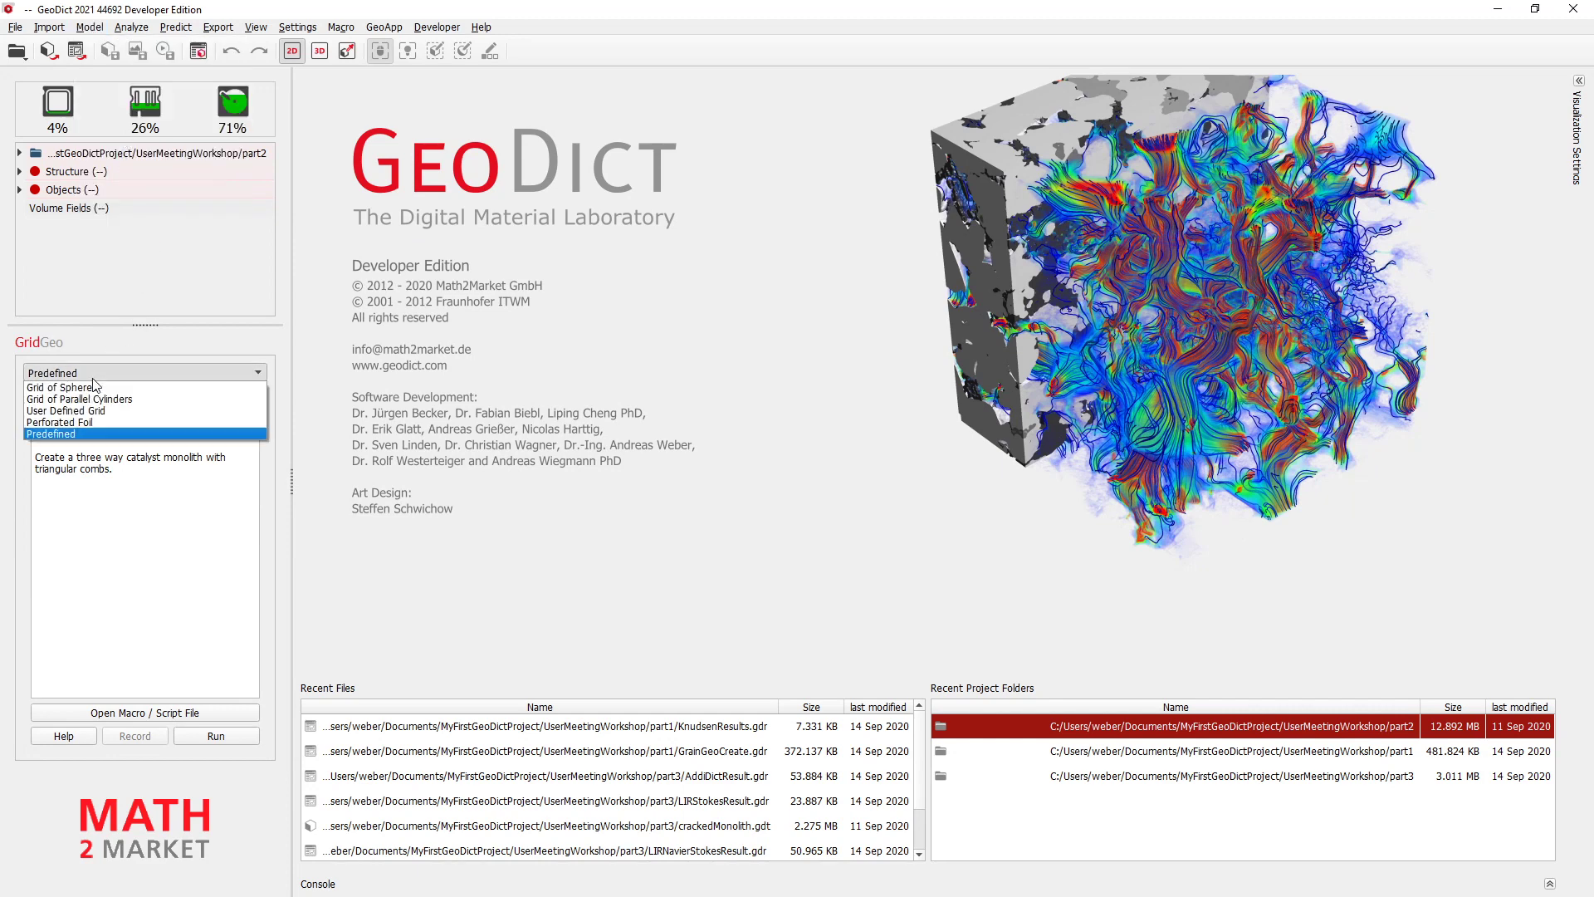
{"action": "left_click", "coordinate": [50, 434]}
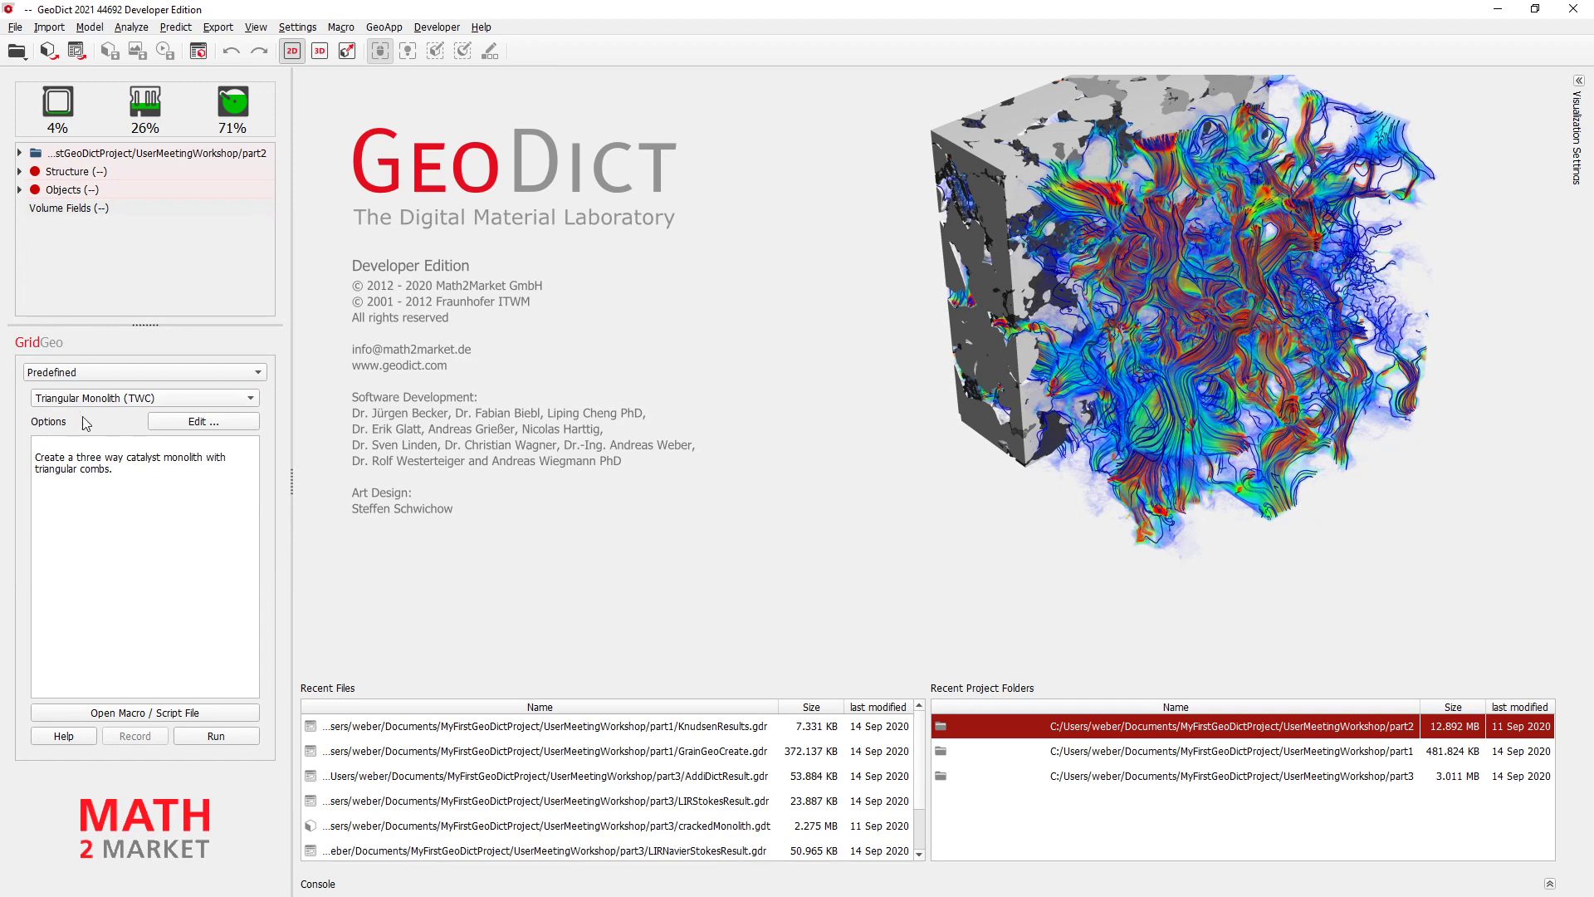
{"action": "left_click", "coordinate": [133, 400]}
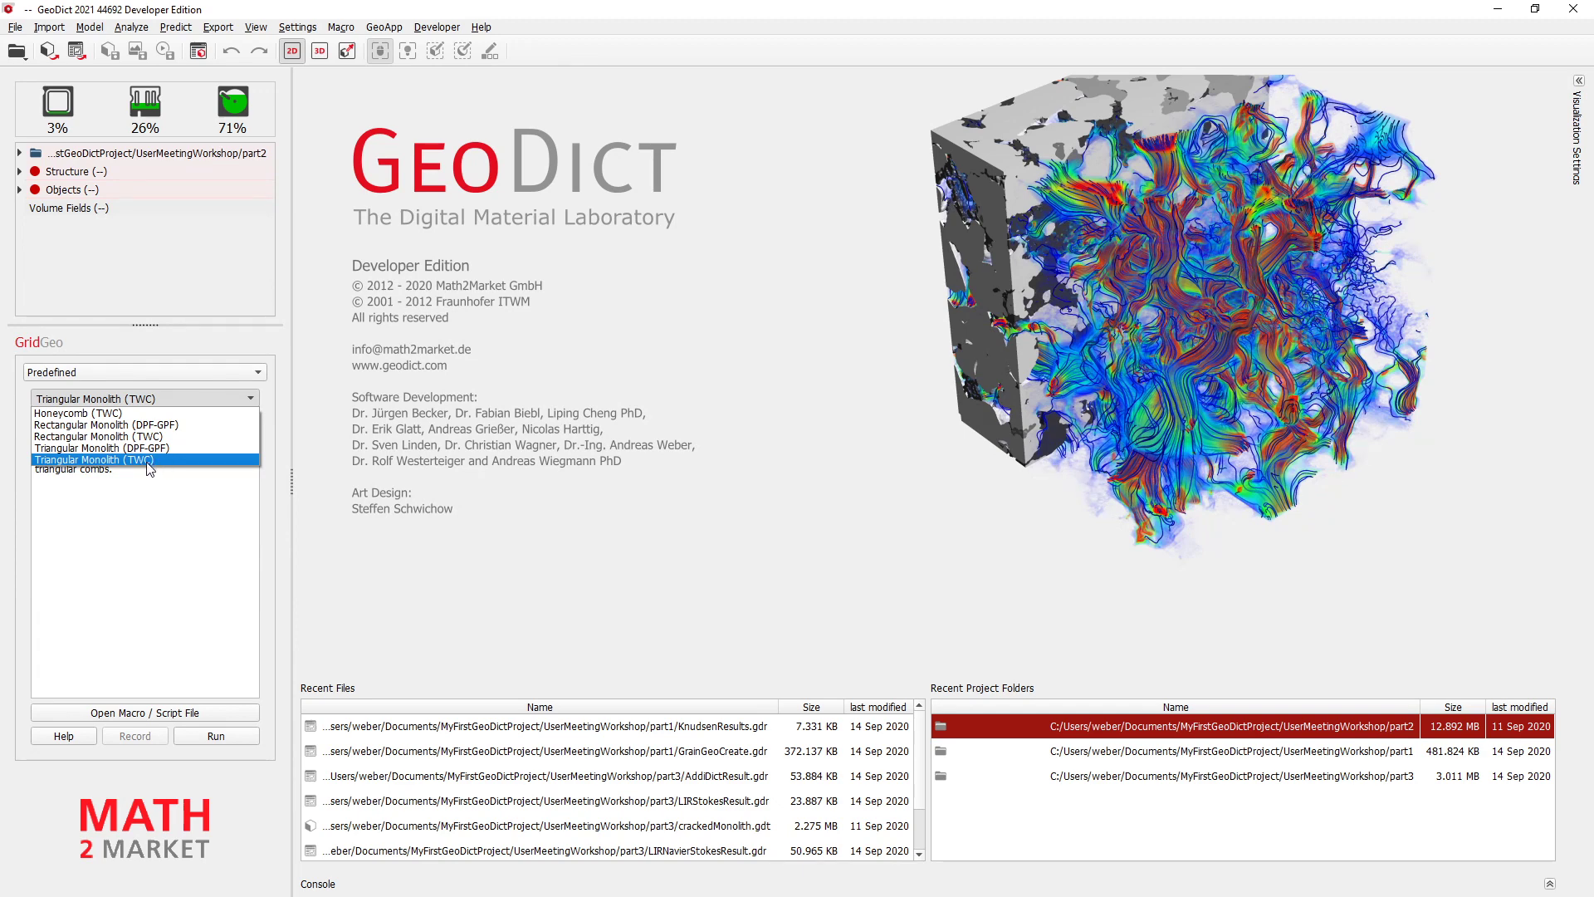
{"action": "left_click", "coordinate": [149, 460]}
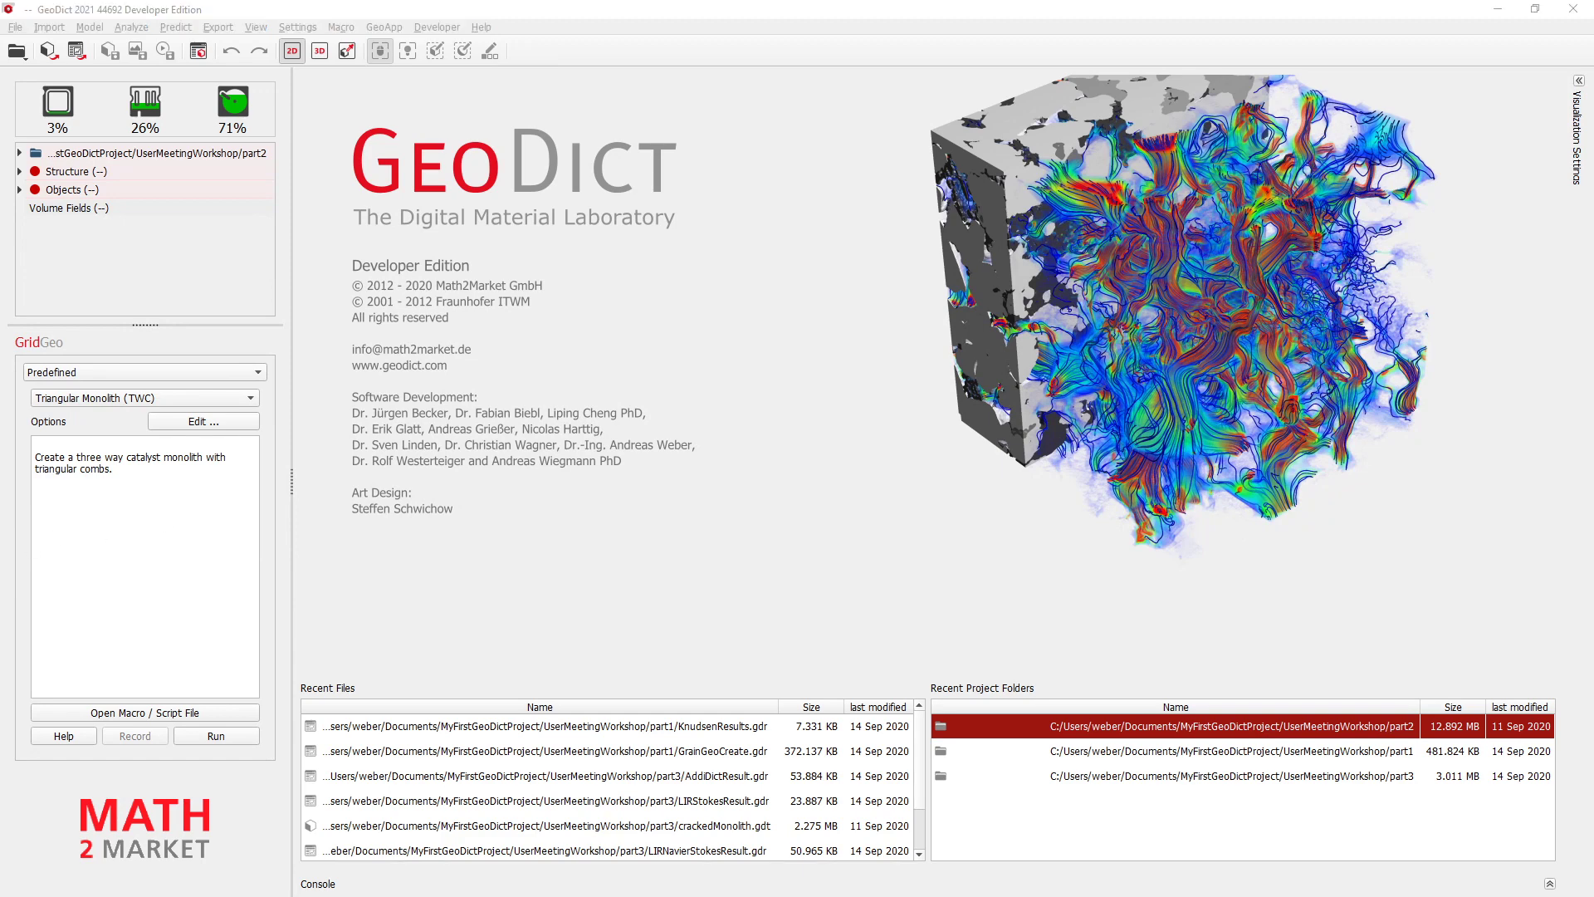
- Set the triangular monolith voxel length to 0.01 mm and filter length to 3 mm
{"action": "left_click", "coordinate": [197, 423]}
{"action": "left_click_drag", "start_coordinate": [784, 294], "coordinate": [490, 261]}
{"action": "left_click", "coordinate": [561, 324]}
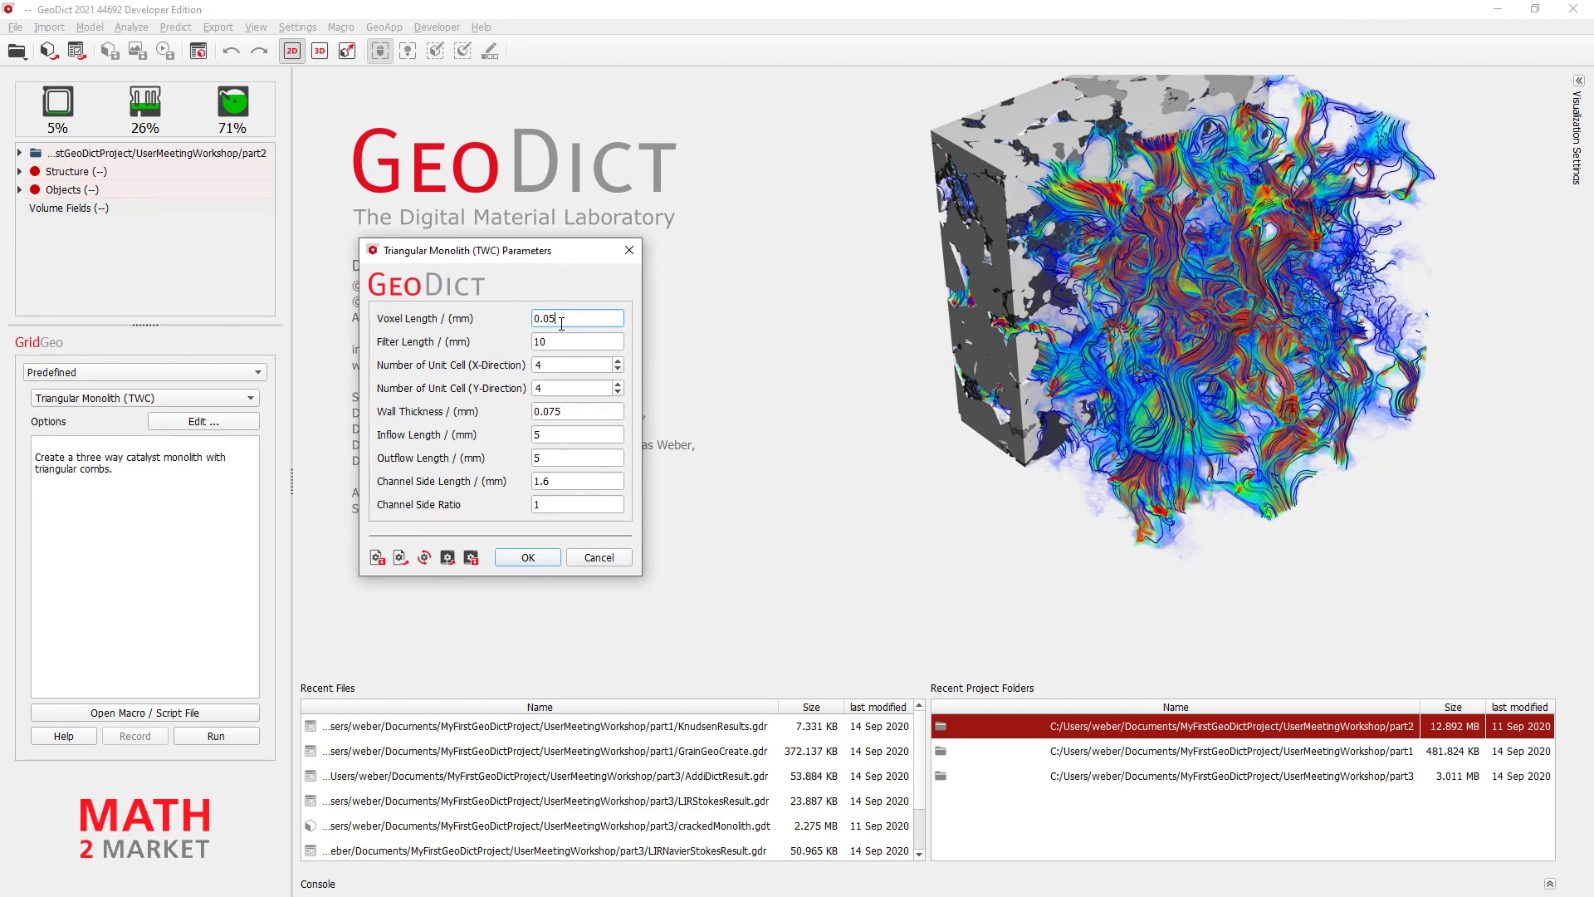
{"action": "type", "text": "0.01"}
{"action": "key", "text": "Tab"}
{"action": "type", "text": "3"}
- Set 2×2 unit cells, 0.2 mm wall thickness and inflow/outflow length 0, then accept
{"action": "left_click", "coordinate": [566, 370]}
{"action": "key", "text": "BackSpace"}
{"action": "type", "text": "2"}
{"action": "left_click", "coordinate": [557, 388]}
{"action": "key", "text": "BackSpace"}
{"action": "type", "text": "2"}
{"action": "left_click", "coordinate": [577, 414]}
{"action": "left_click_drag", "start_coordinate": [577, 413], "coordinate": [540, 414]}
{"action": "type", "text": ".2"}
{"action": "key", "text": "Tab"}
{"action": "key", "text": "Tab"}
{"action": "type", "text": "0"}
{"action": "left_click", "coordinate": [528, 557]}
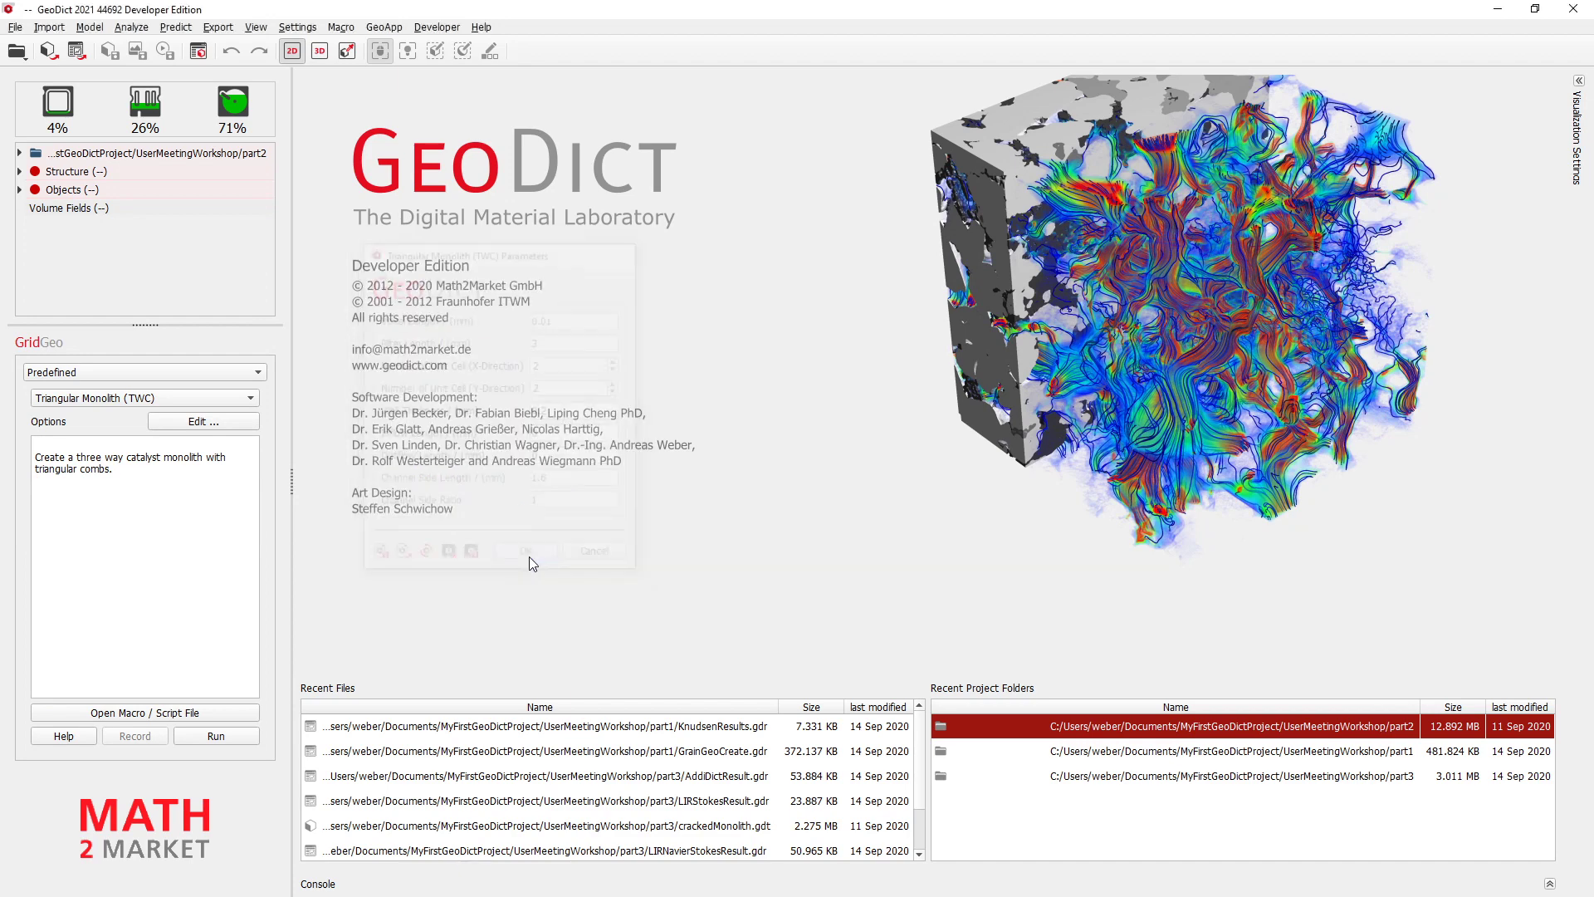
- Generate the monolith, overwriting TriangularMonolith.gdr, and view it in 3D from an oblique angle
{"action": "left_click", "coordinate": [218, 736]}
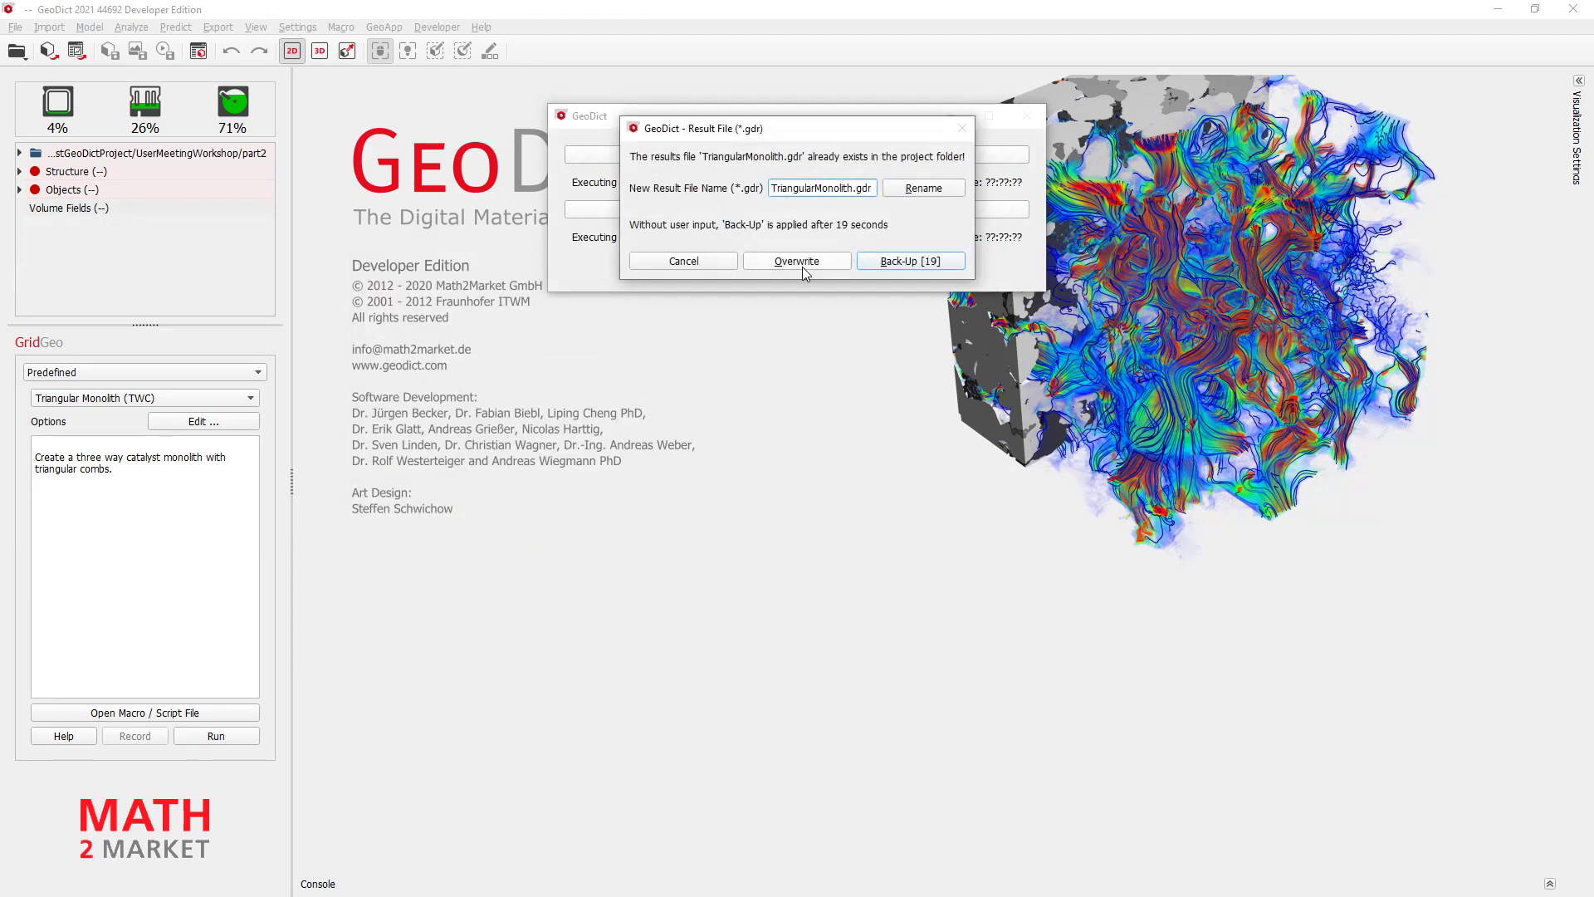
{"action": "left_click", "coordinate": [803, 262]}
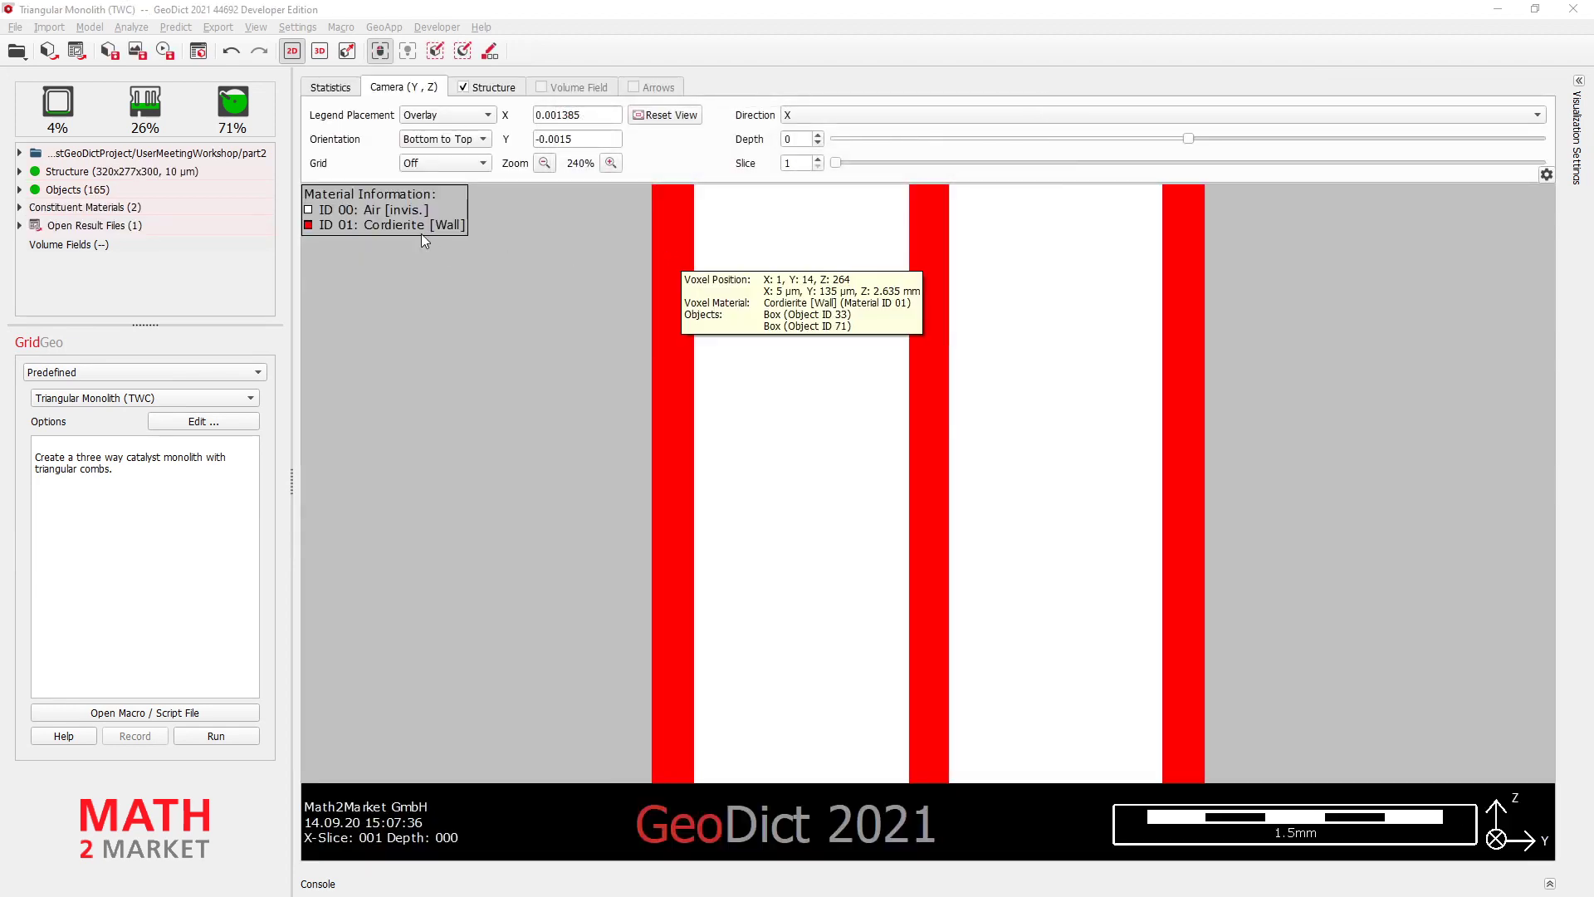
{"action": "left_click", "coordinate": [320, 52]}
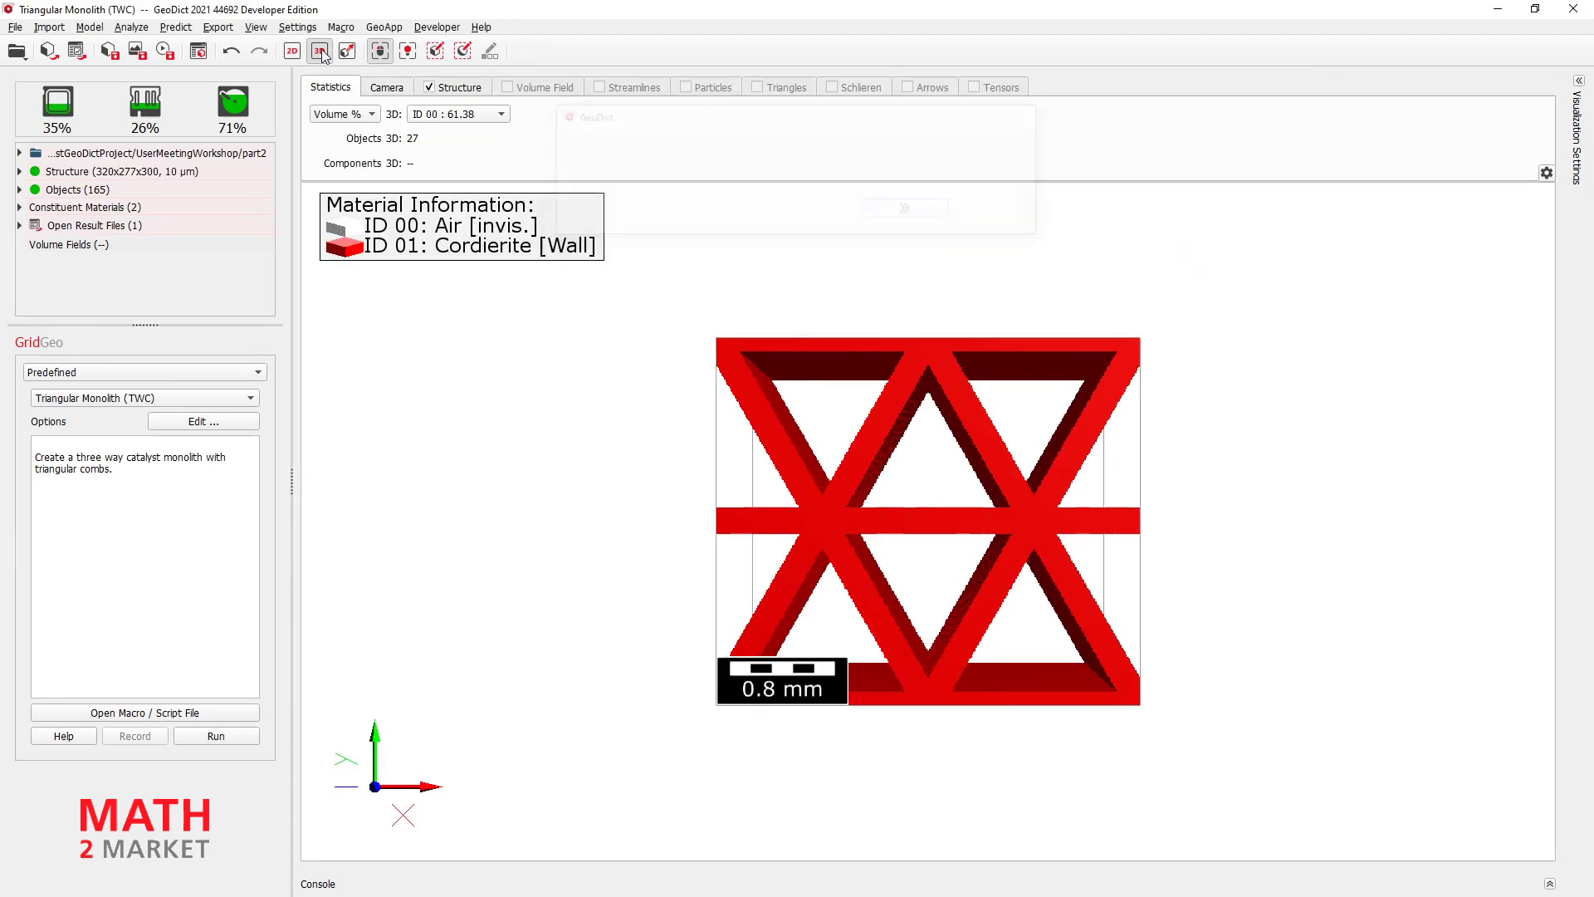
{"action": "left_click_drag", "start_coordinate": [969, 523], "coordinate": [986, 681]}
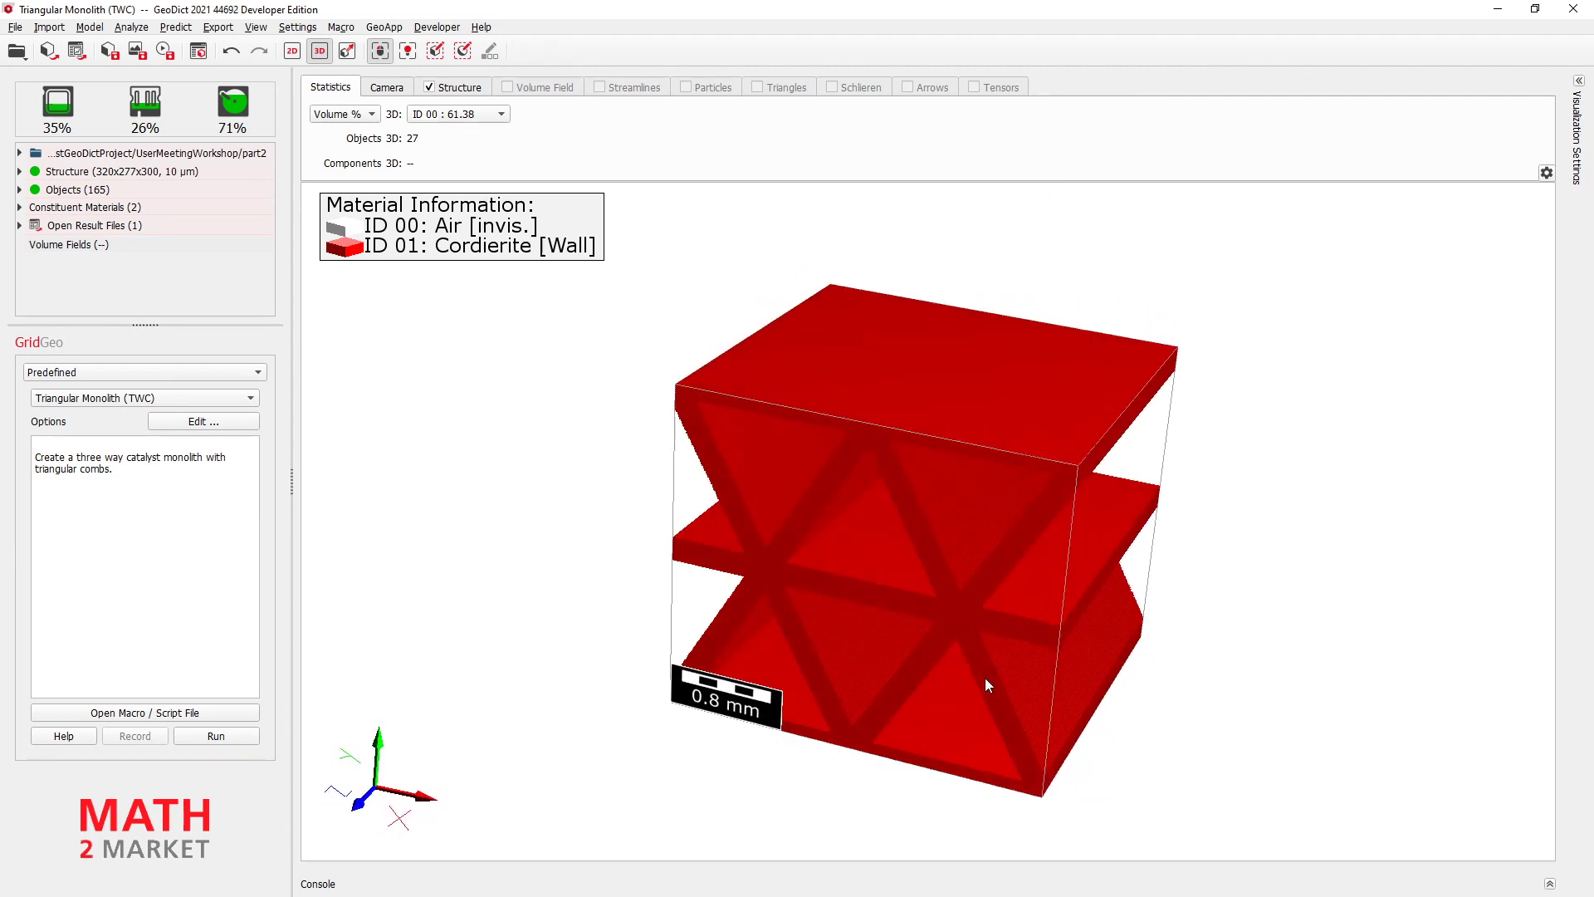
- Enable Show Outlines and Show Halo in the Camera settings, then zoom and rotate around the monolith
{"action": "left_click", "coordinate": [394, 92]}
{"action": "left_click", "coordinate": [359, 141]}
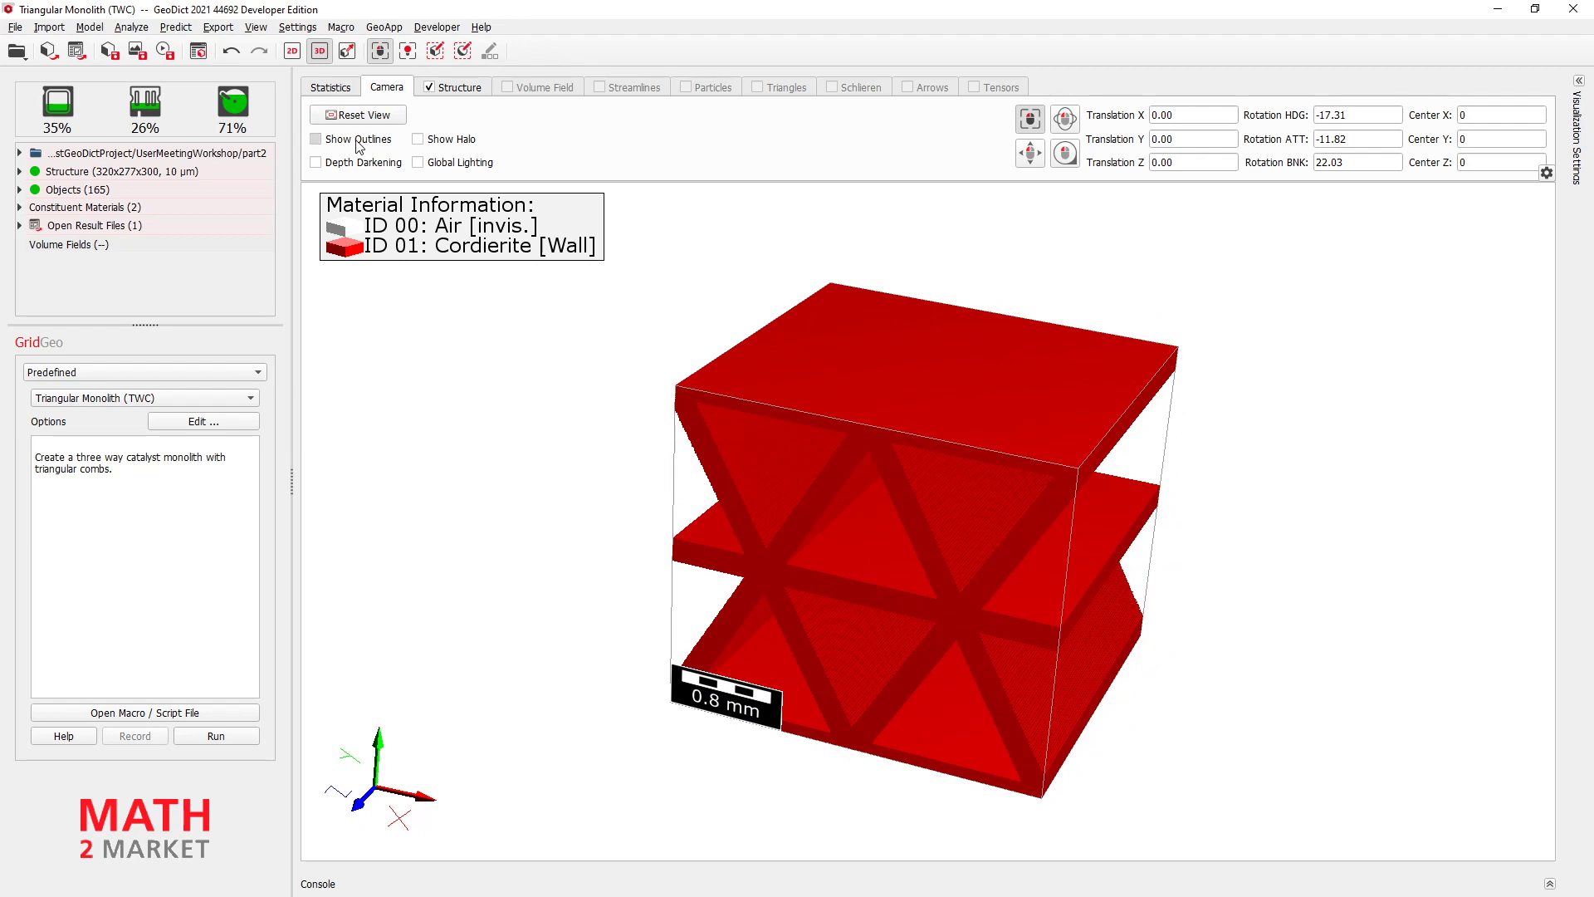
{"action": "left_click", "coordinate": [448, 139]}
{"action": "scroll", "coordinate": [897, 553], "scroll_direction": "up", "scroll_amount": 3}
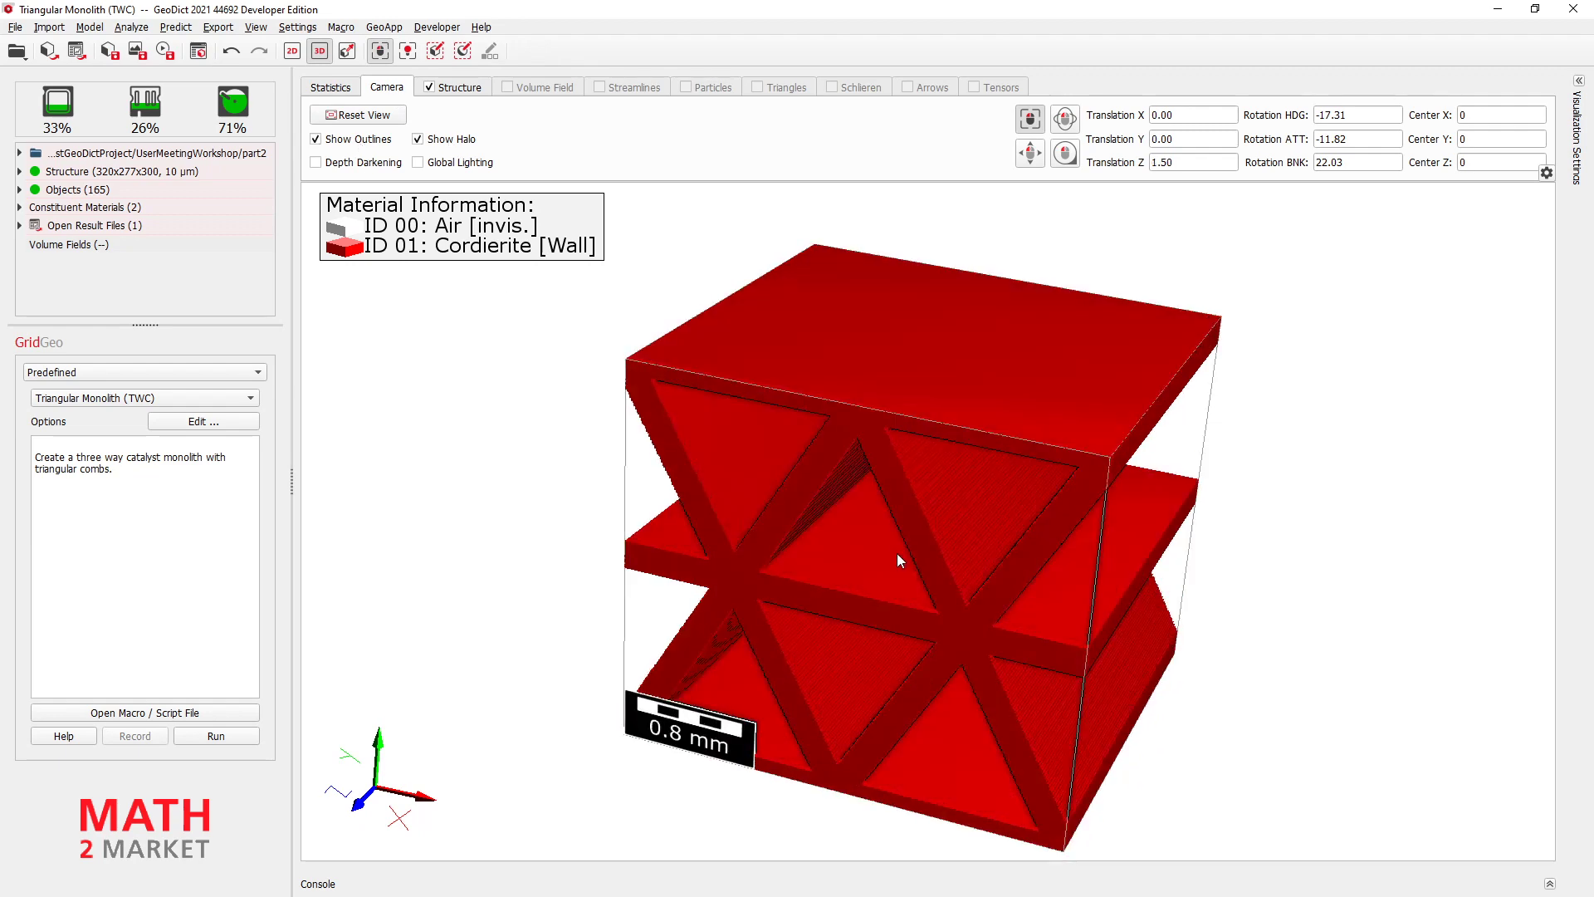
{"action": "left_click_drag", "start_coordinate": [796, 543], "coordinate": [1071, 615]}
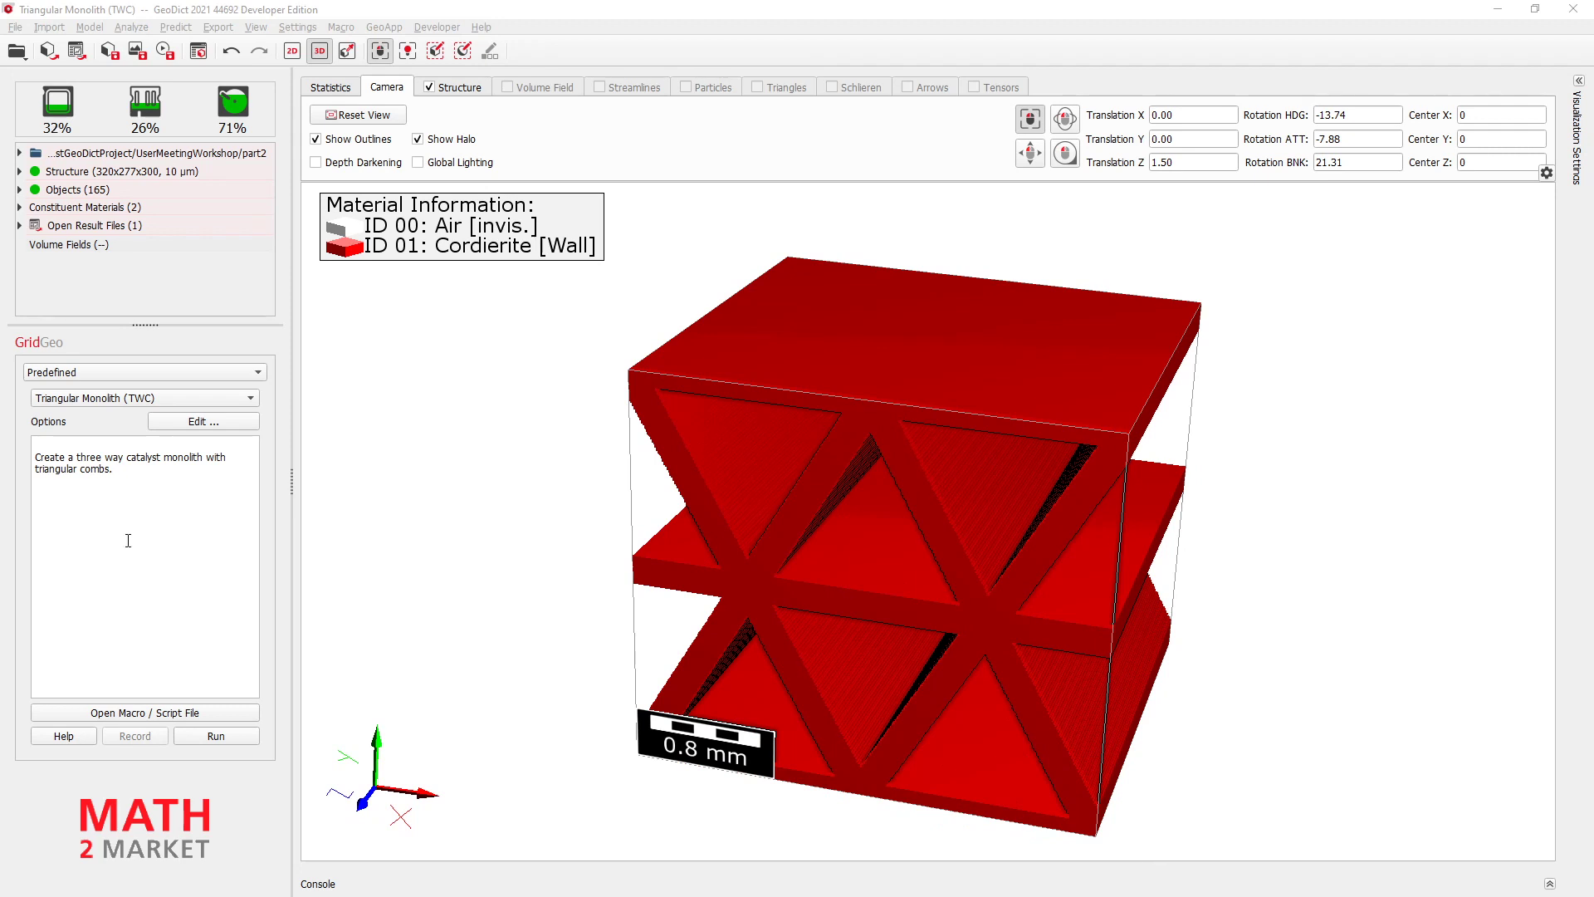
{"action": "left_click_drag", "start_coordinate": [883, 696], "coordinate": [868, 675]}
{"action": "mouse_move", "coordinate": [845, 673]}
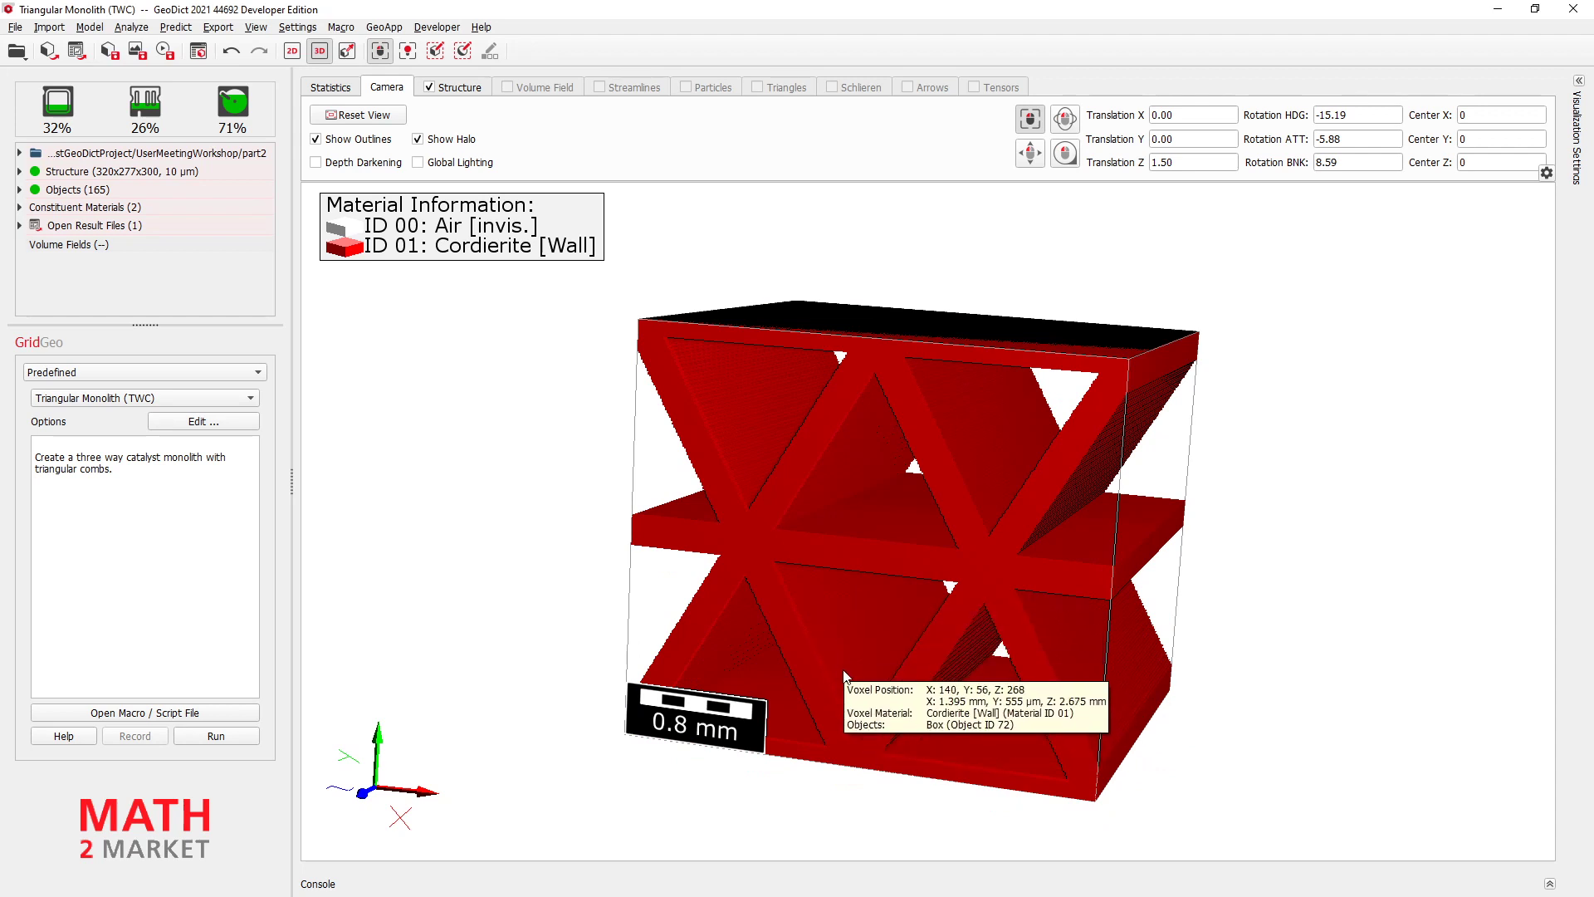
{"action": "left_click_drag", "start_coordinate": [859, 692], "coordinate": [844, 744]}
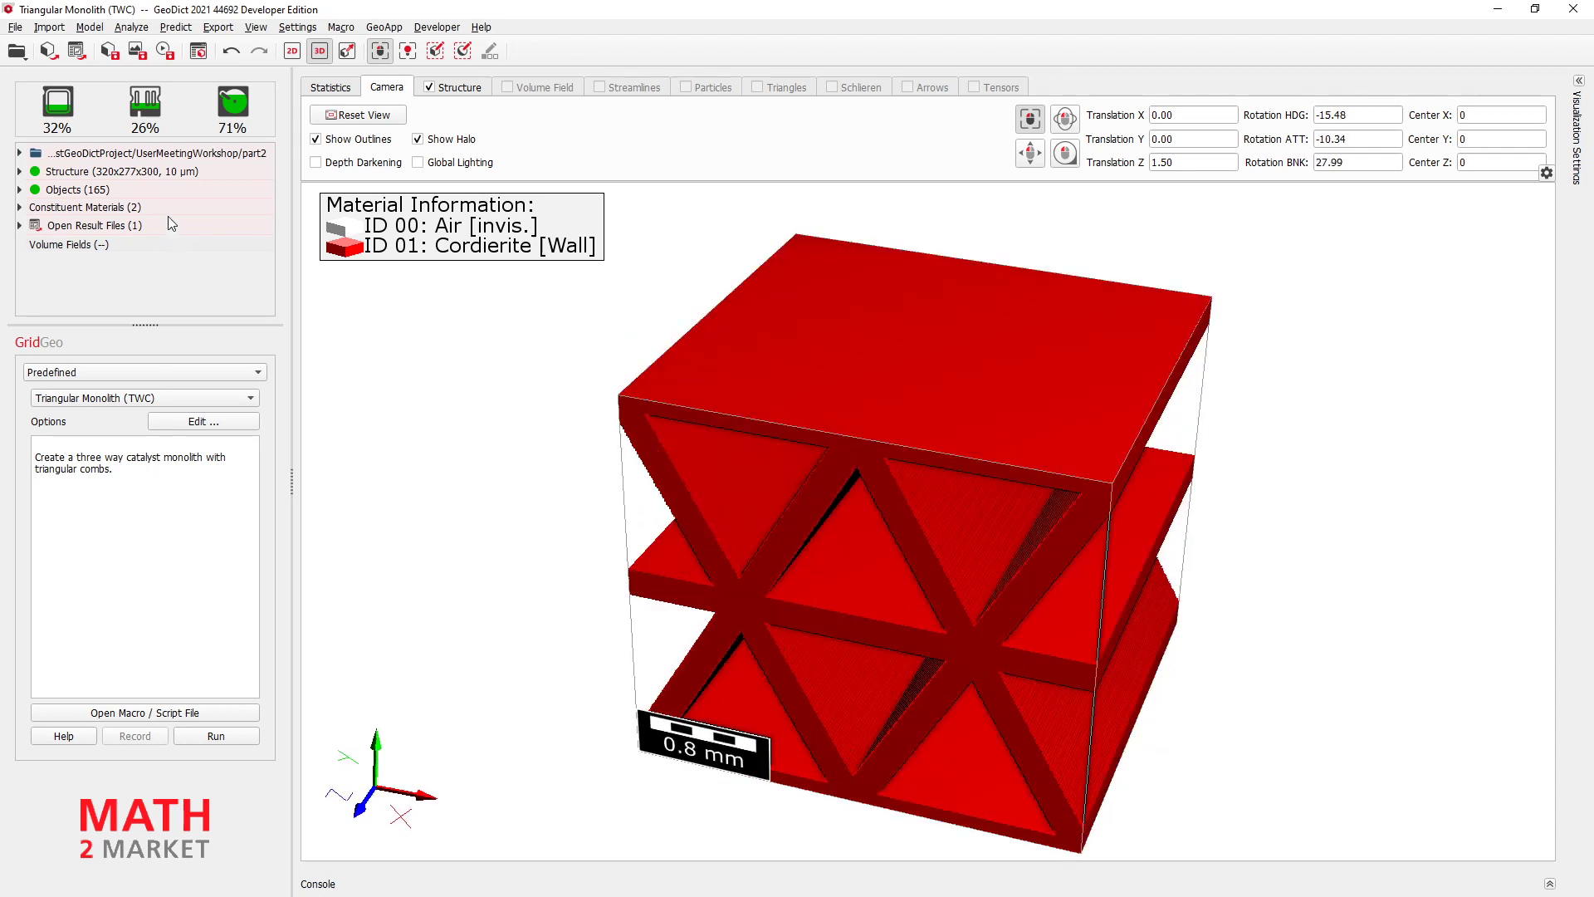
{"action": "mouse_move", "coordinate": [125, 174]}
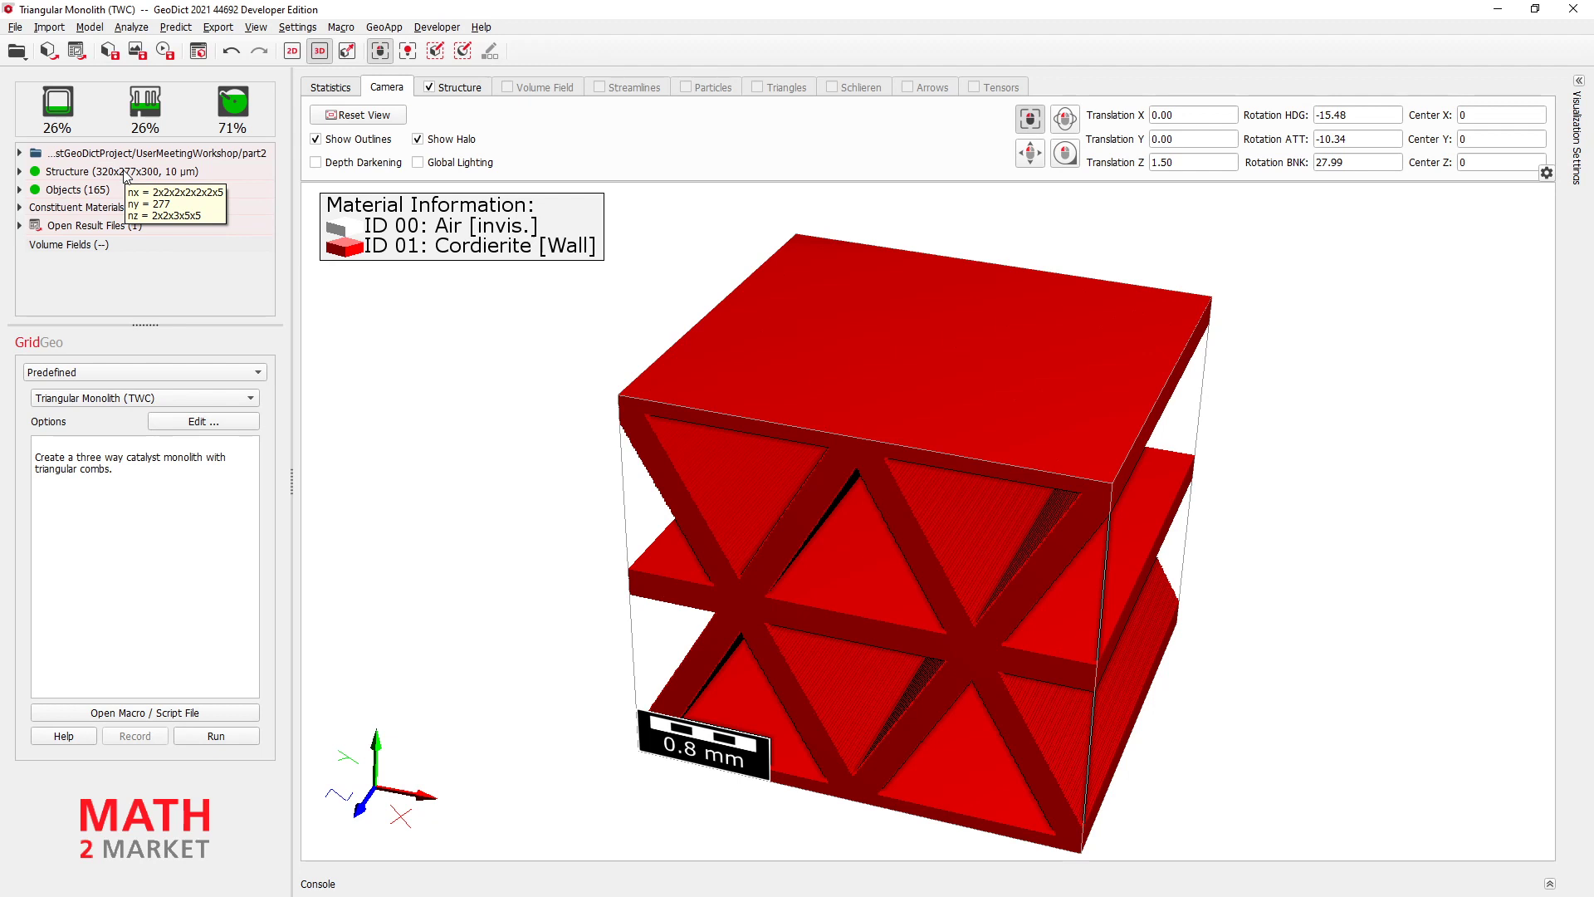
- Open Dilate Structure for cordierite with coating ID 02 and set the dilation amount
{"action": "right_click", "coordinate": [63, 175]}
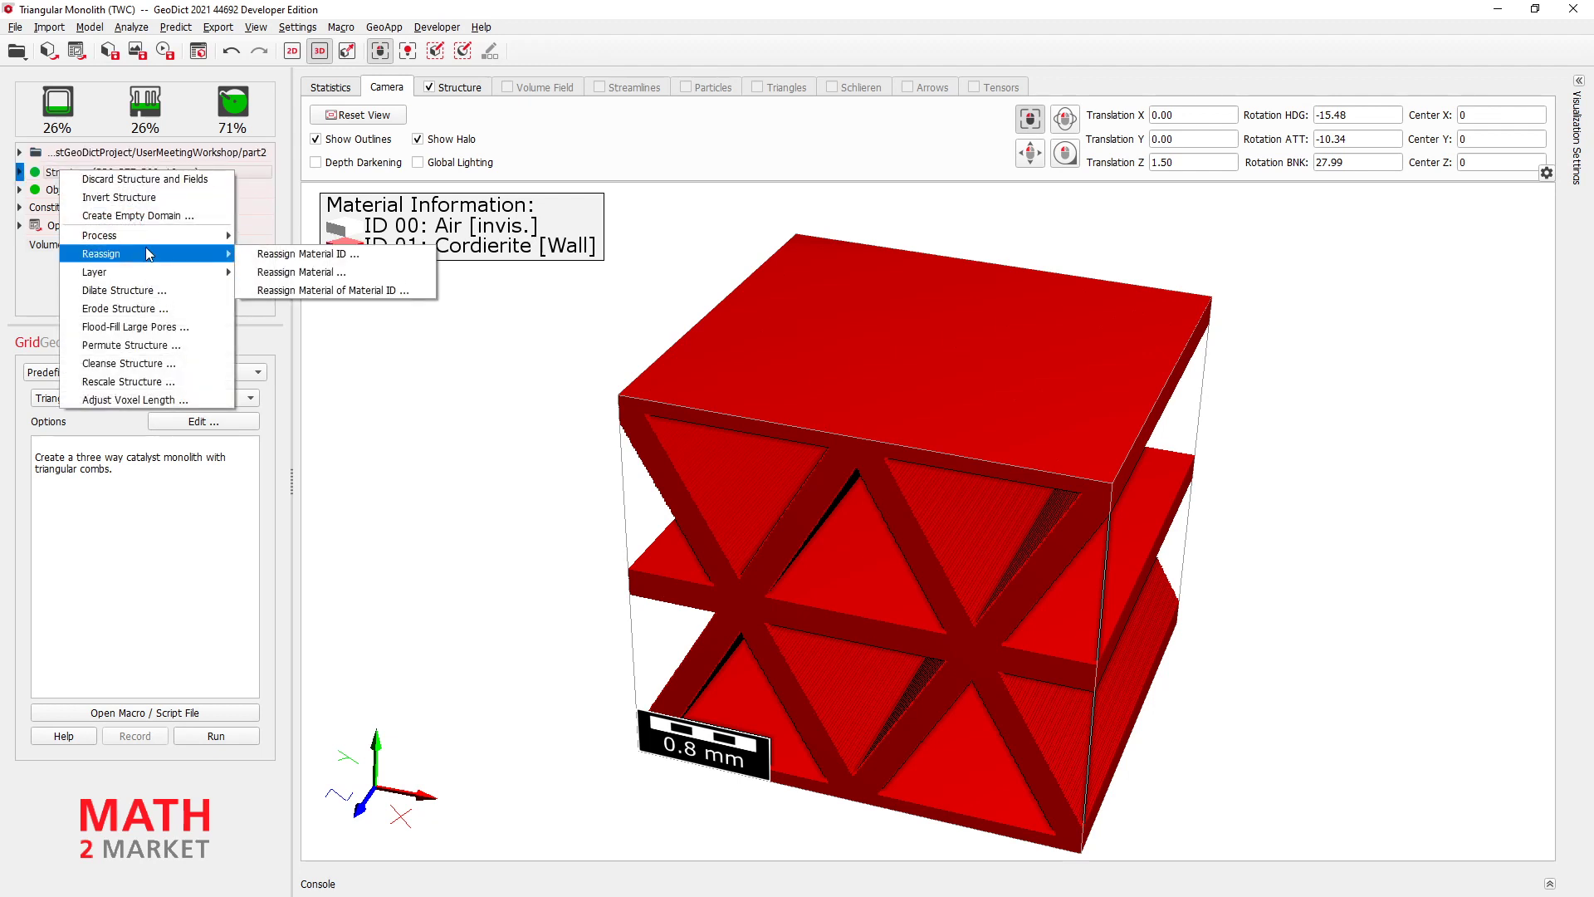
{"action": "left_click", "coordinate": [138, 293]}
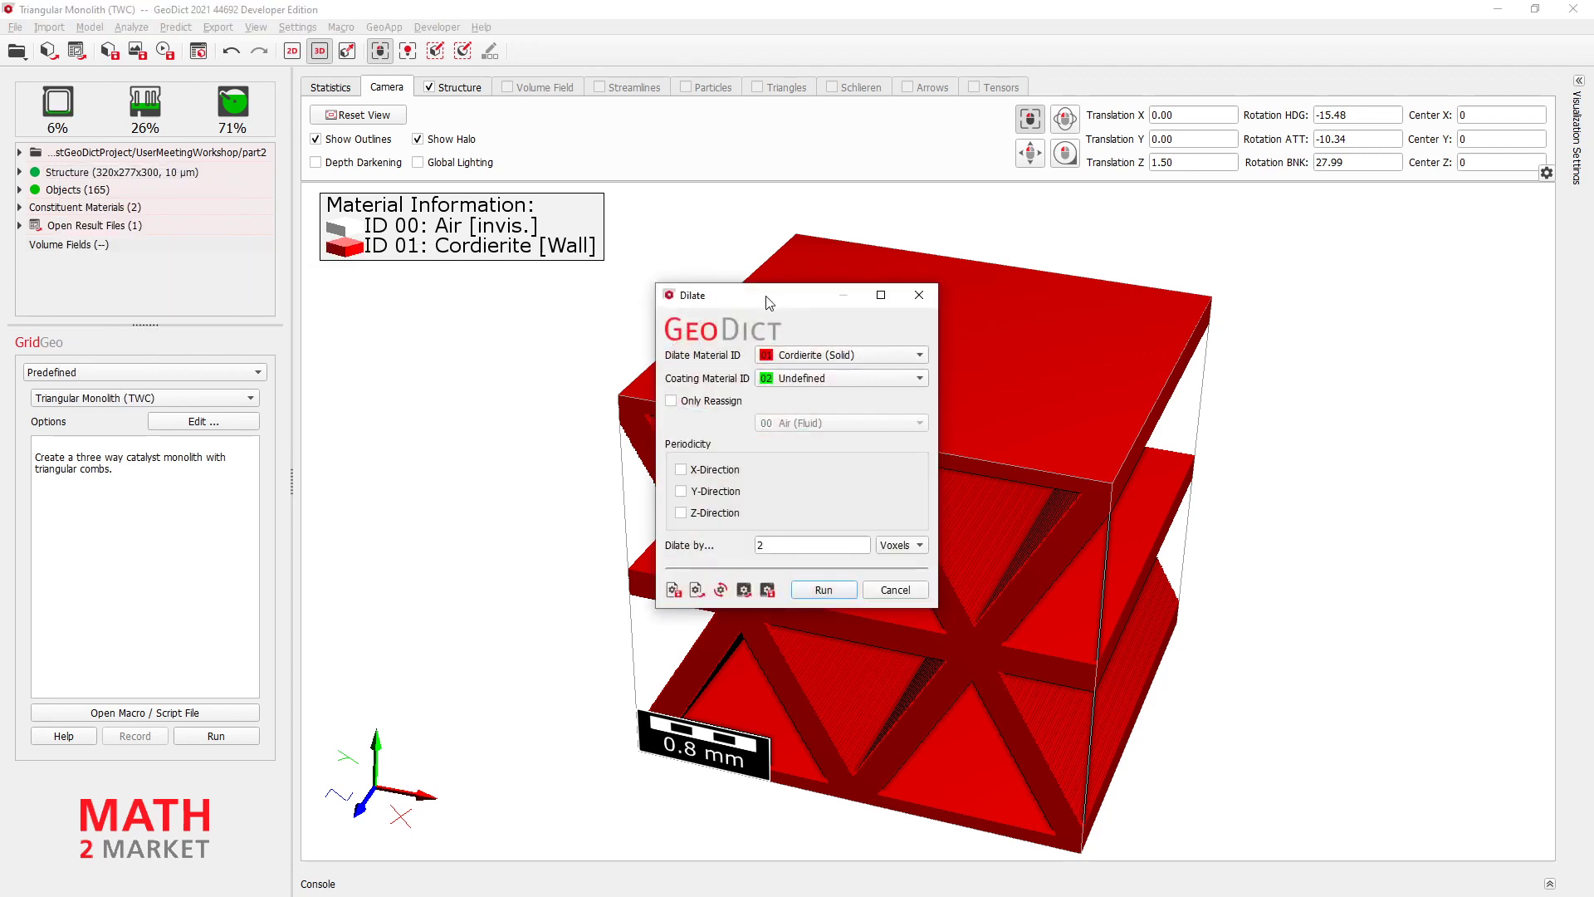
{"action": "left_click_drag", "start_coordinate": [769, 299], "coordinate": [394, 304]}
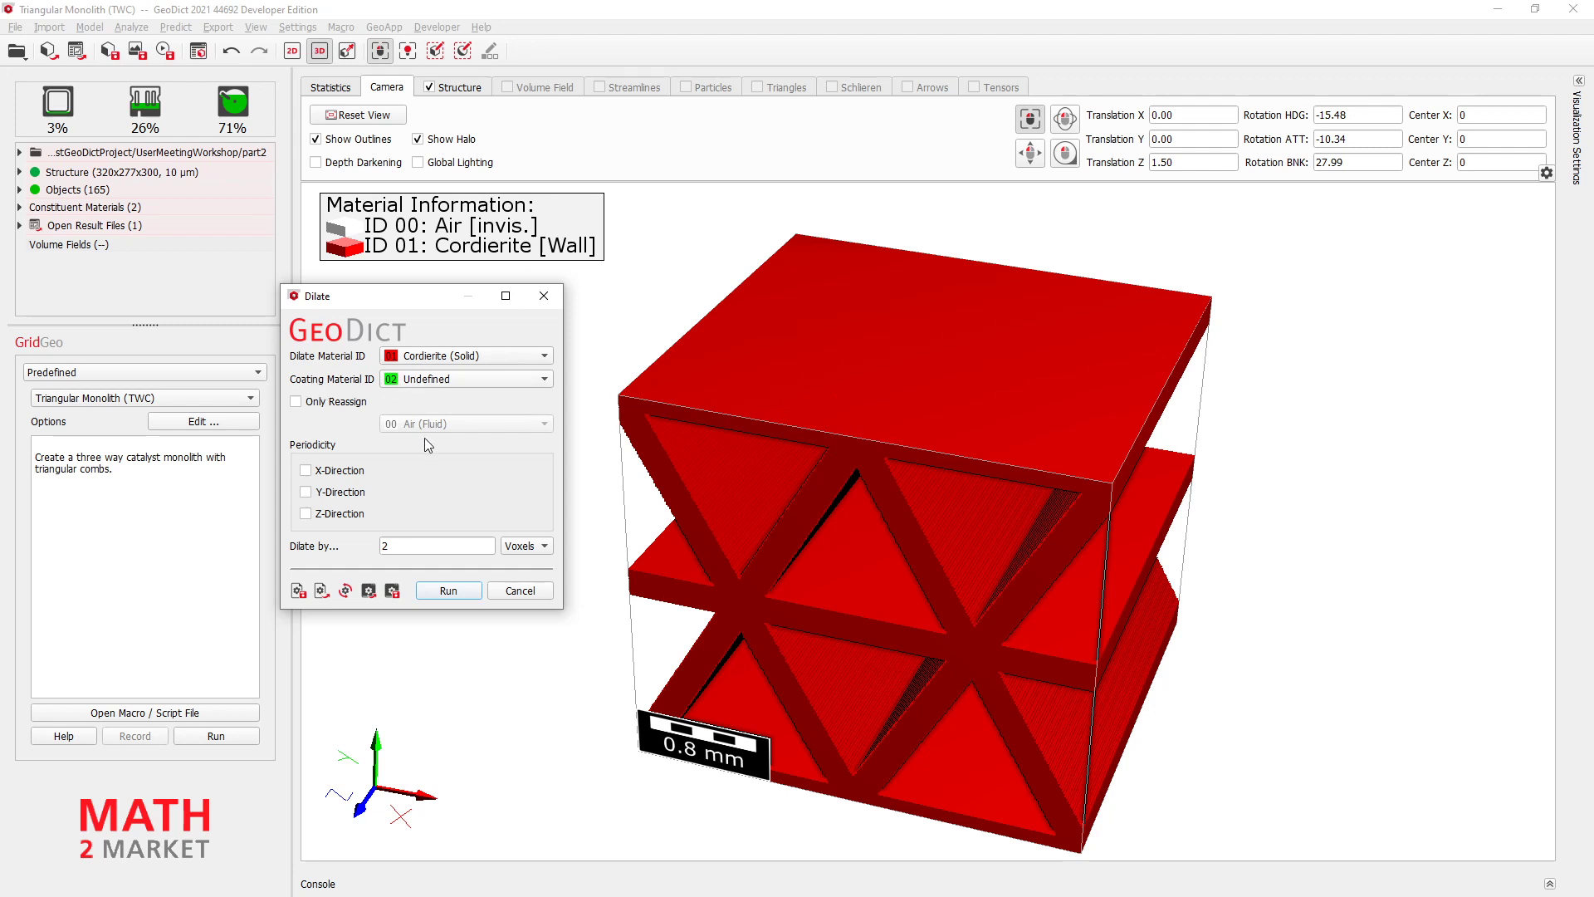
{"action": "double_click", "coordinate": [406, 550]}
- Run the dilation to add the ID 02 coating, then zoom in on a frontal view of the channels
{"action": "left_click", "coordinate": [449, 591]}
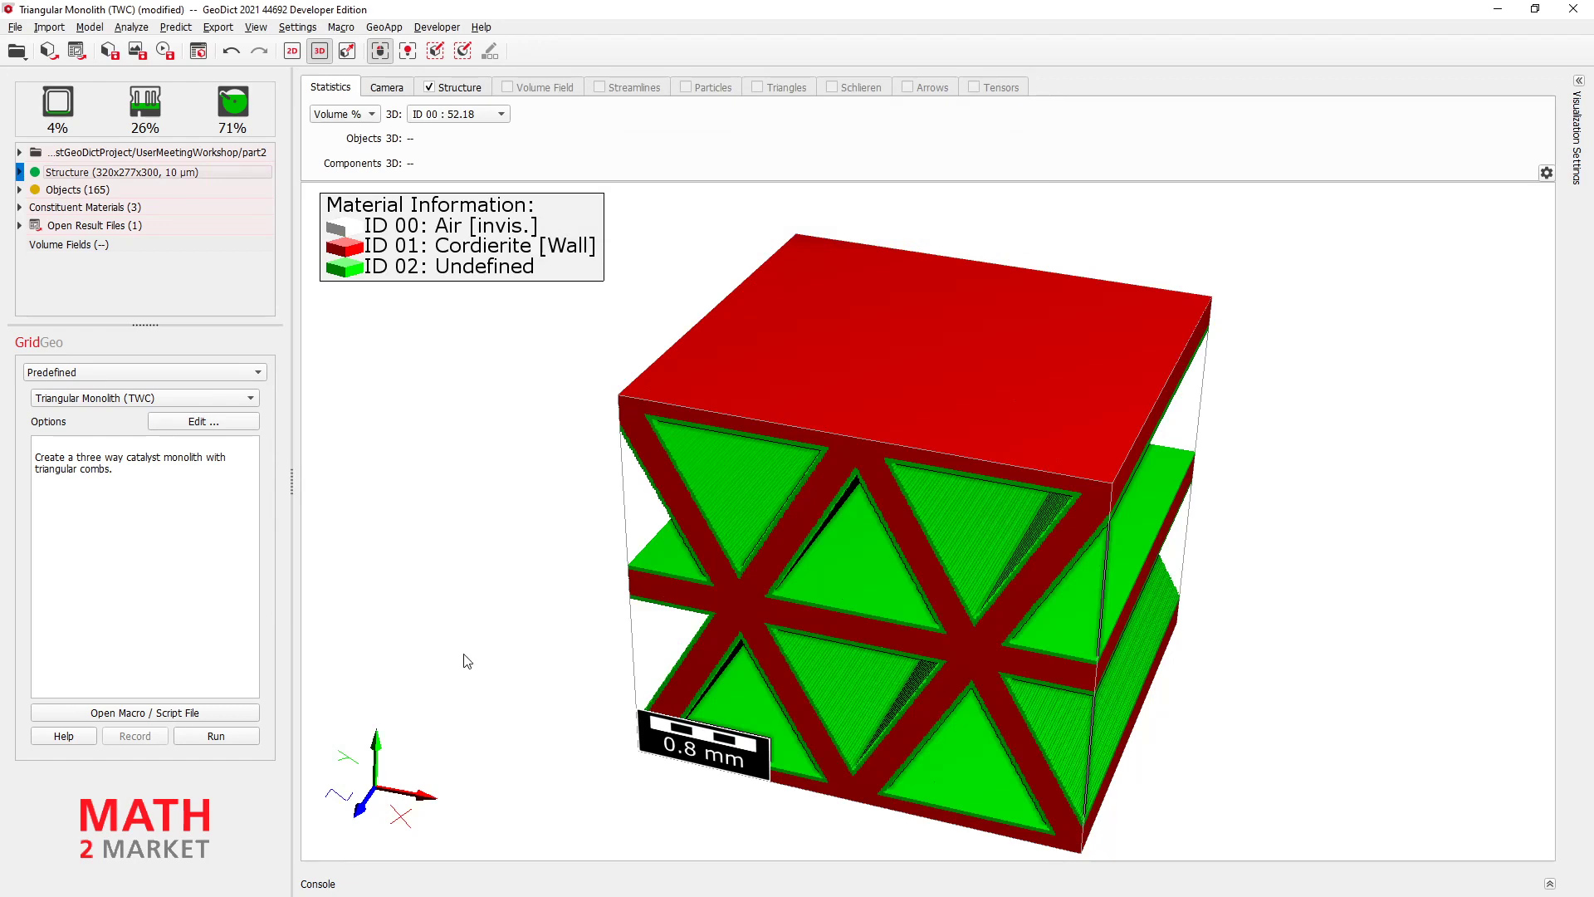
{"action": "scroll", "coordinate": [797, 651], "scroll_direction": "up", "scroll_amount": 5}
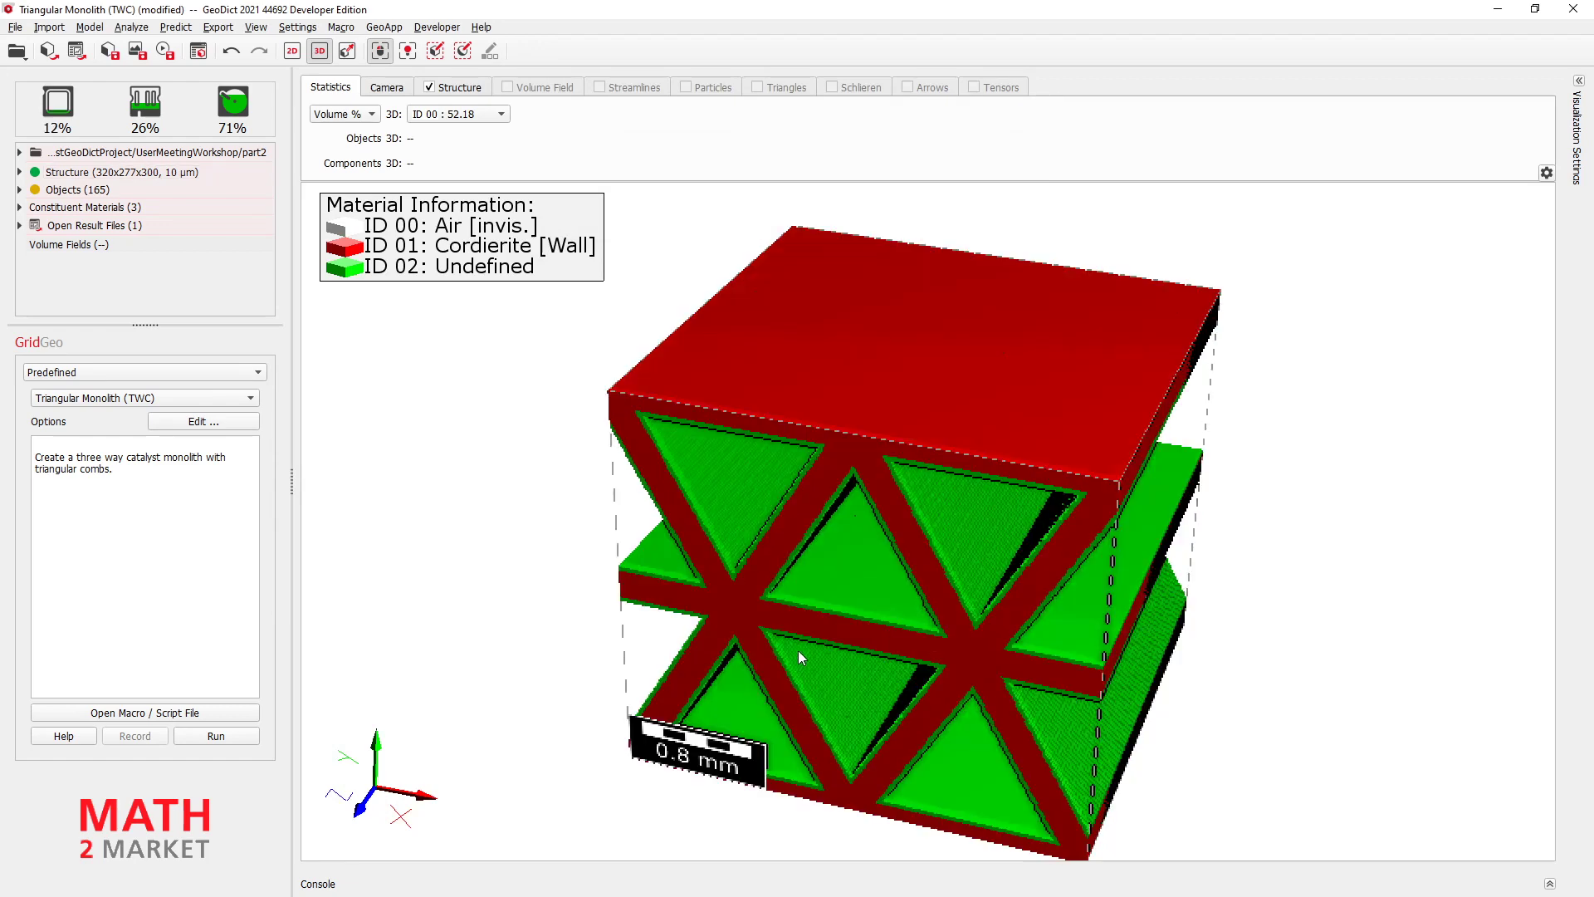
{"action": "left_click_drag", "start_coordinate": [1049, 641], "coordinate": [944, 573]}
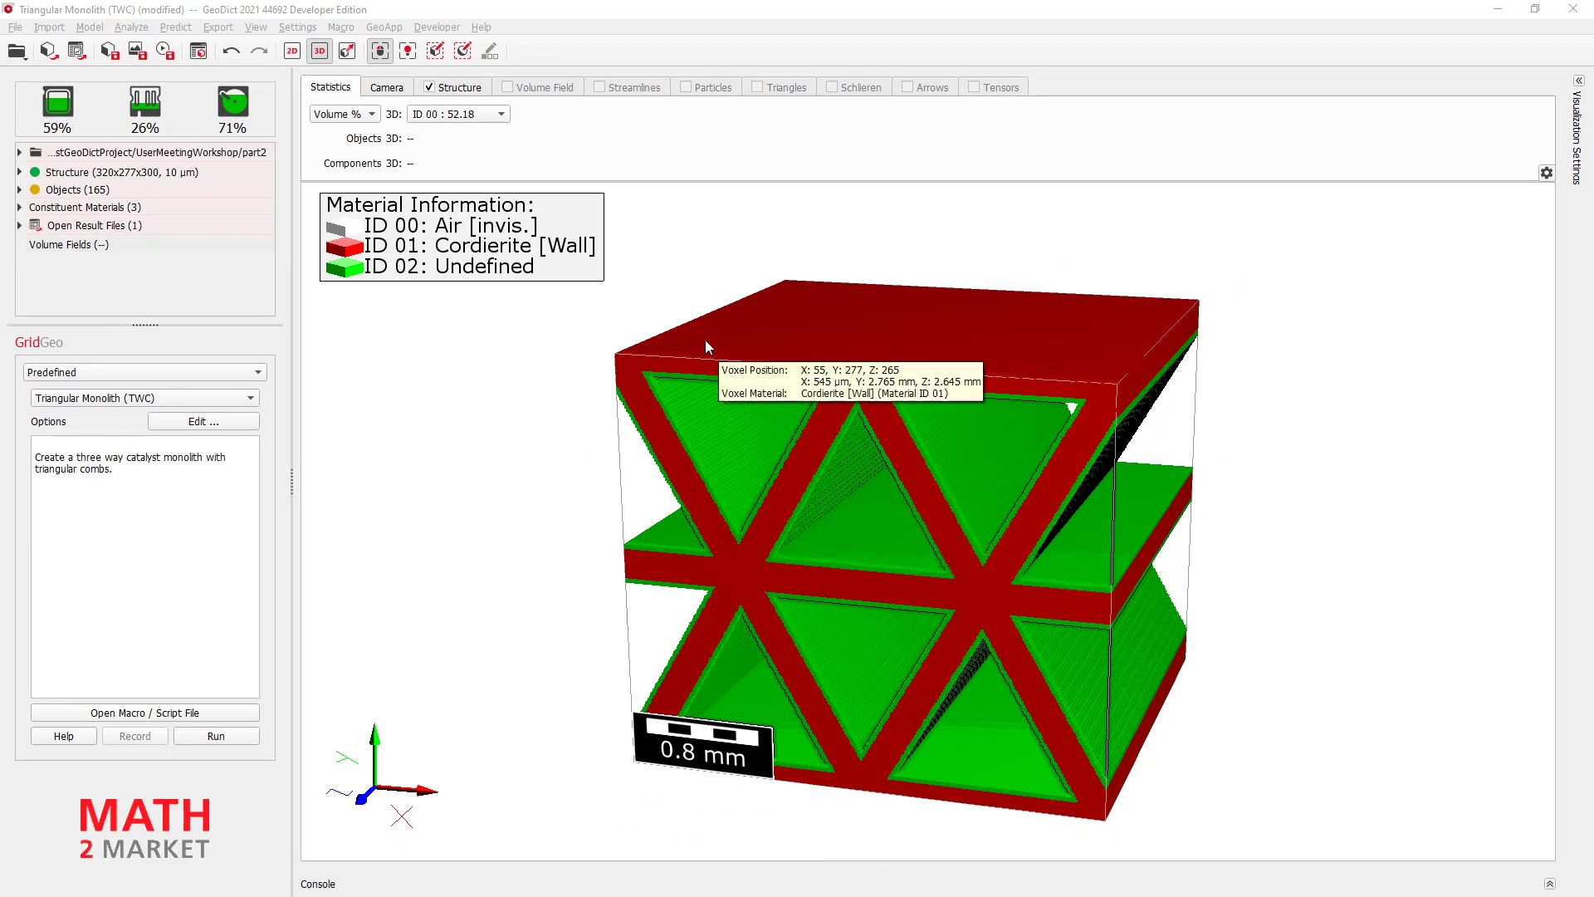
{"action": "left_click", "coordinate": [859, 636]}
{"action": "left_click_drag", "start_coordinate": [859, 636], "coordinate": [851, 554]}
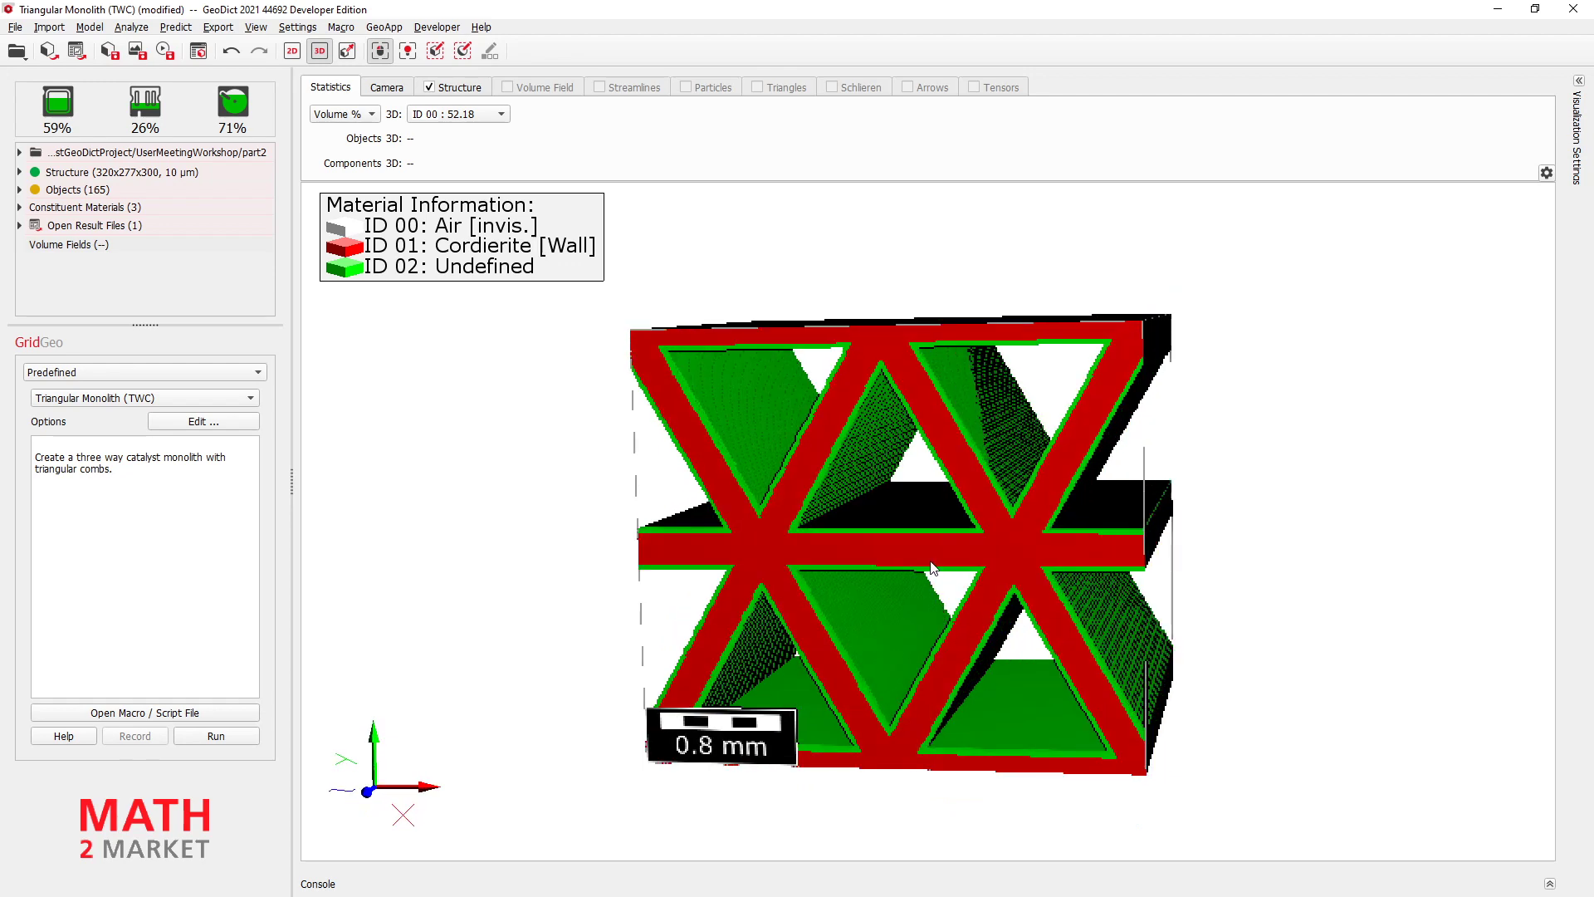
{"action": "mouse_move", "coordinate": [851, 555]}
{"action": "scroll", "coordinate": [854, 590], "scroll_direction": "up", "scroll_amount": 3}
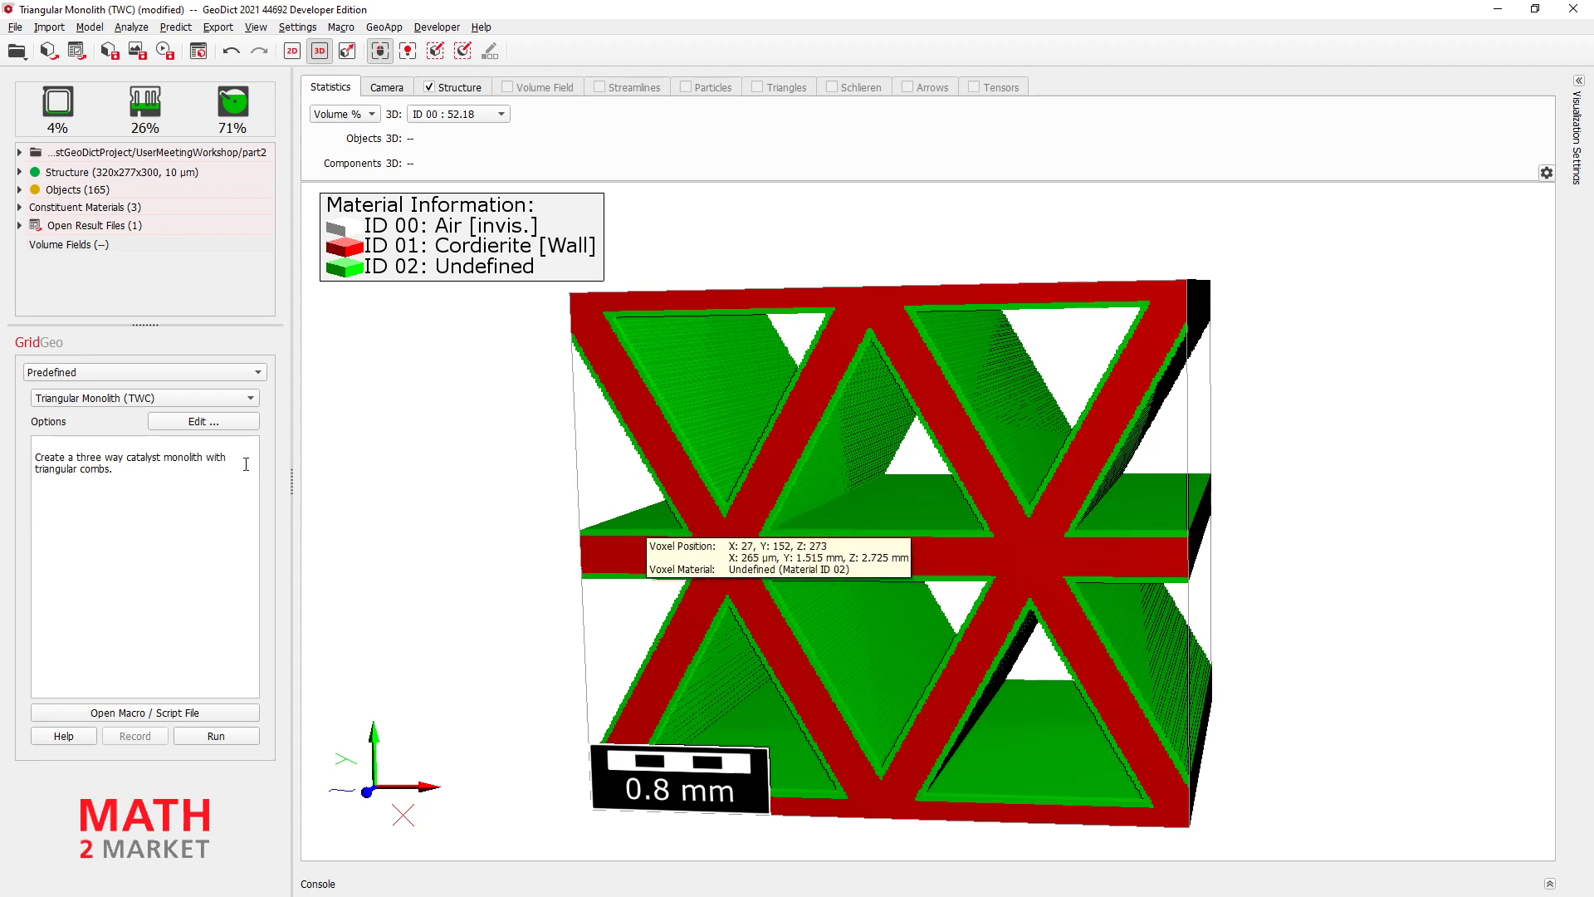
- Choose GrainGeo from the Model menu and pick Add Binder as its method
{"action": "left_click", "coordinate": [91, 28]}
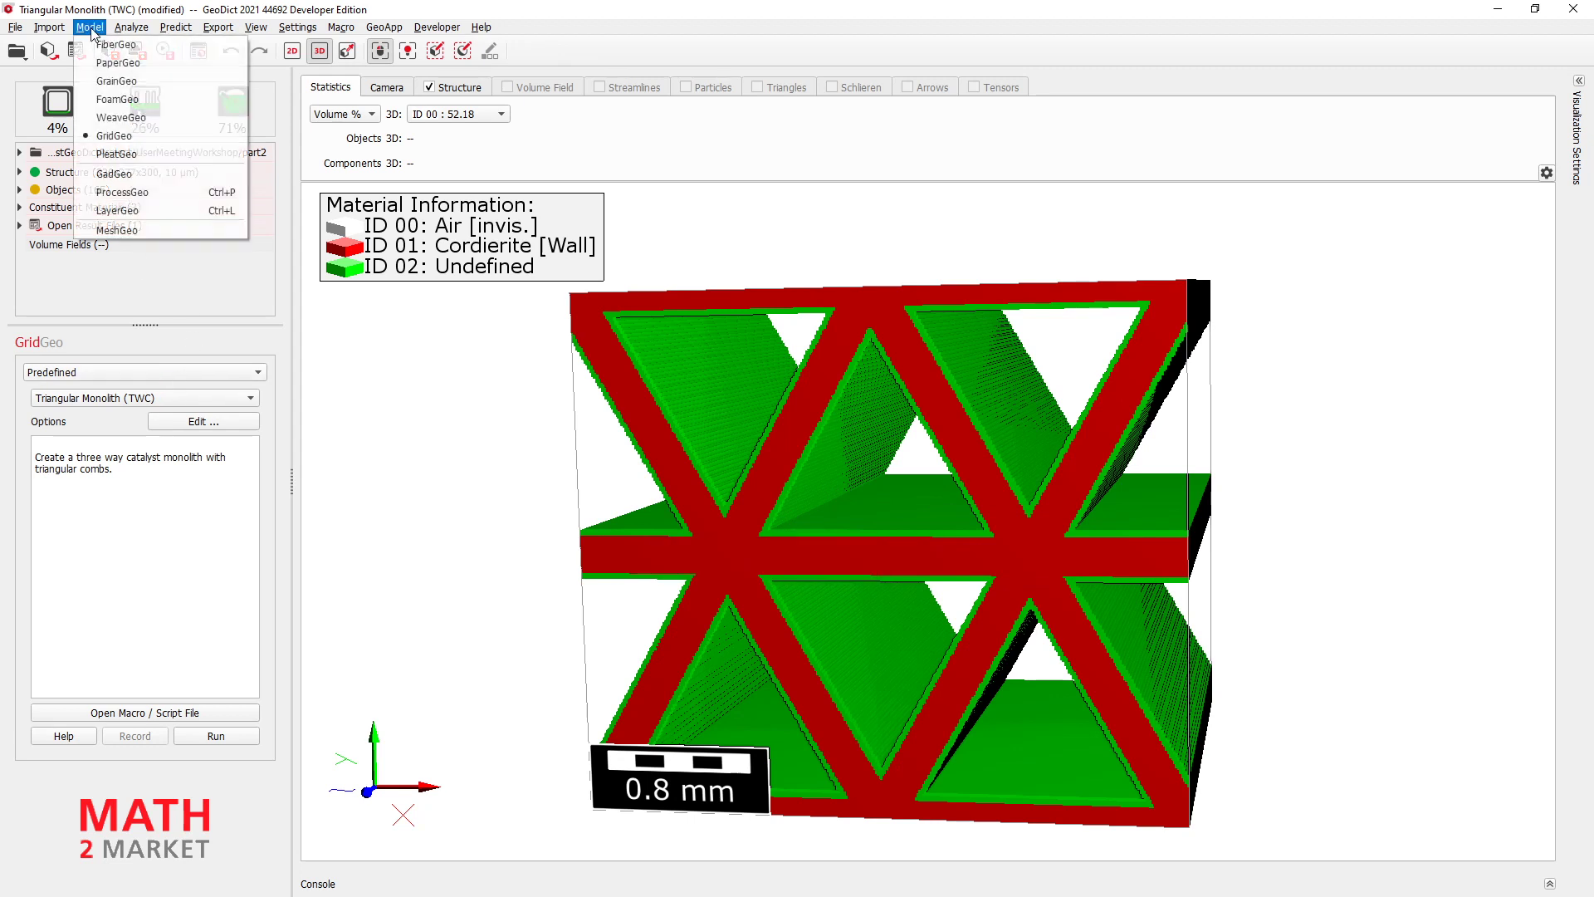
{"action": "left_click", "coordinate": [112, 82]}
{"action": "left_click", "coordinate": [88, 374]}
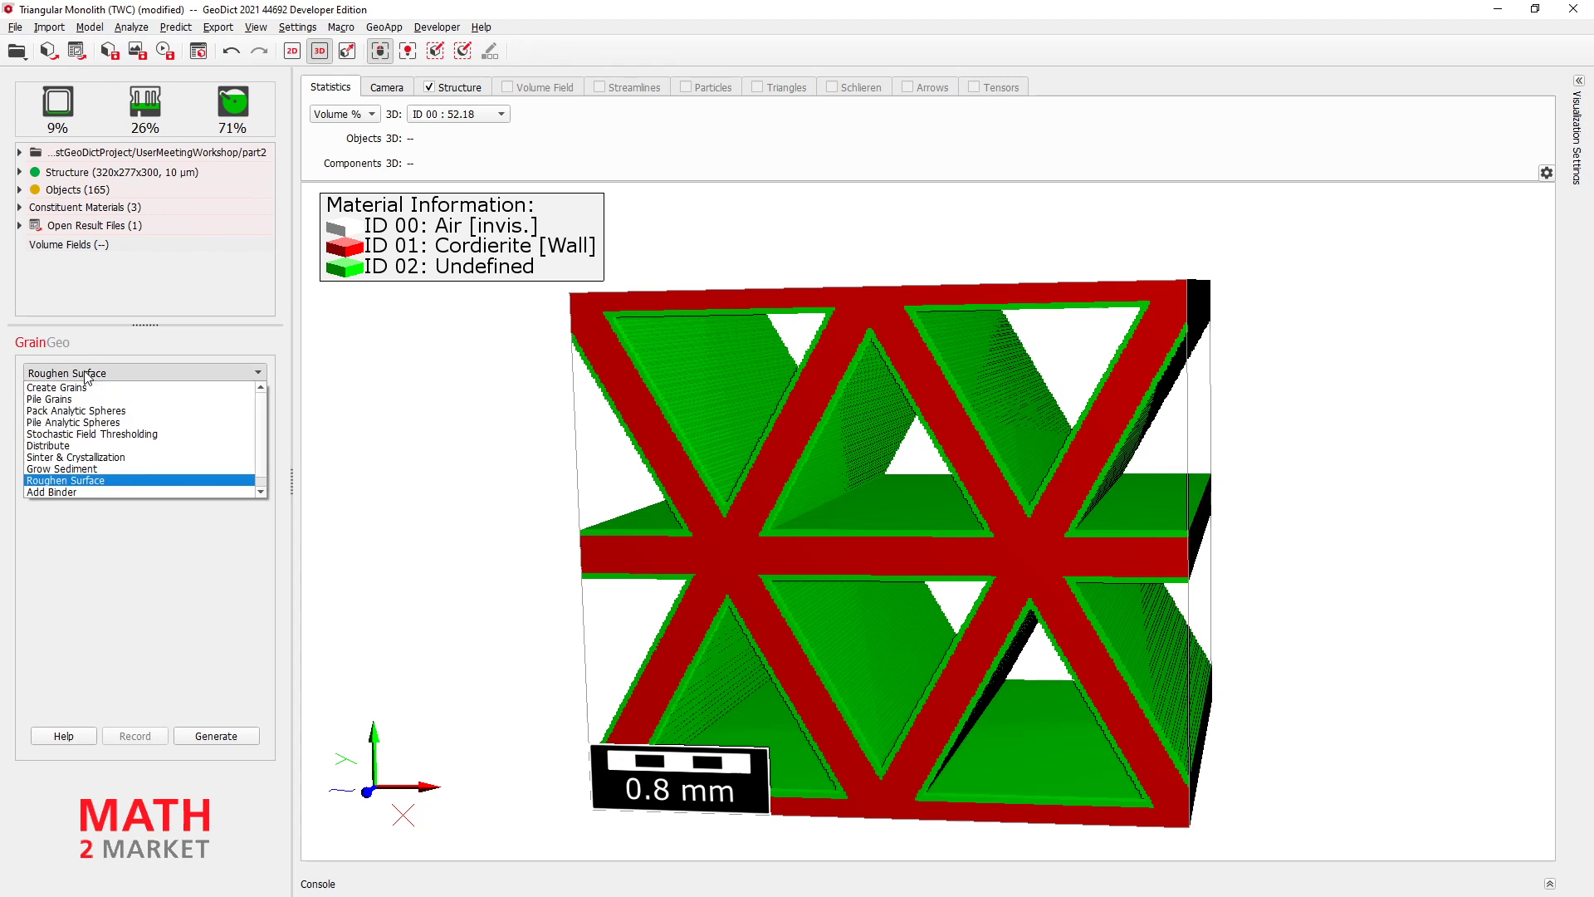
{"action": "left_click", "coordinate": [70, 493]}
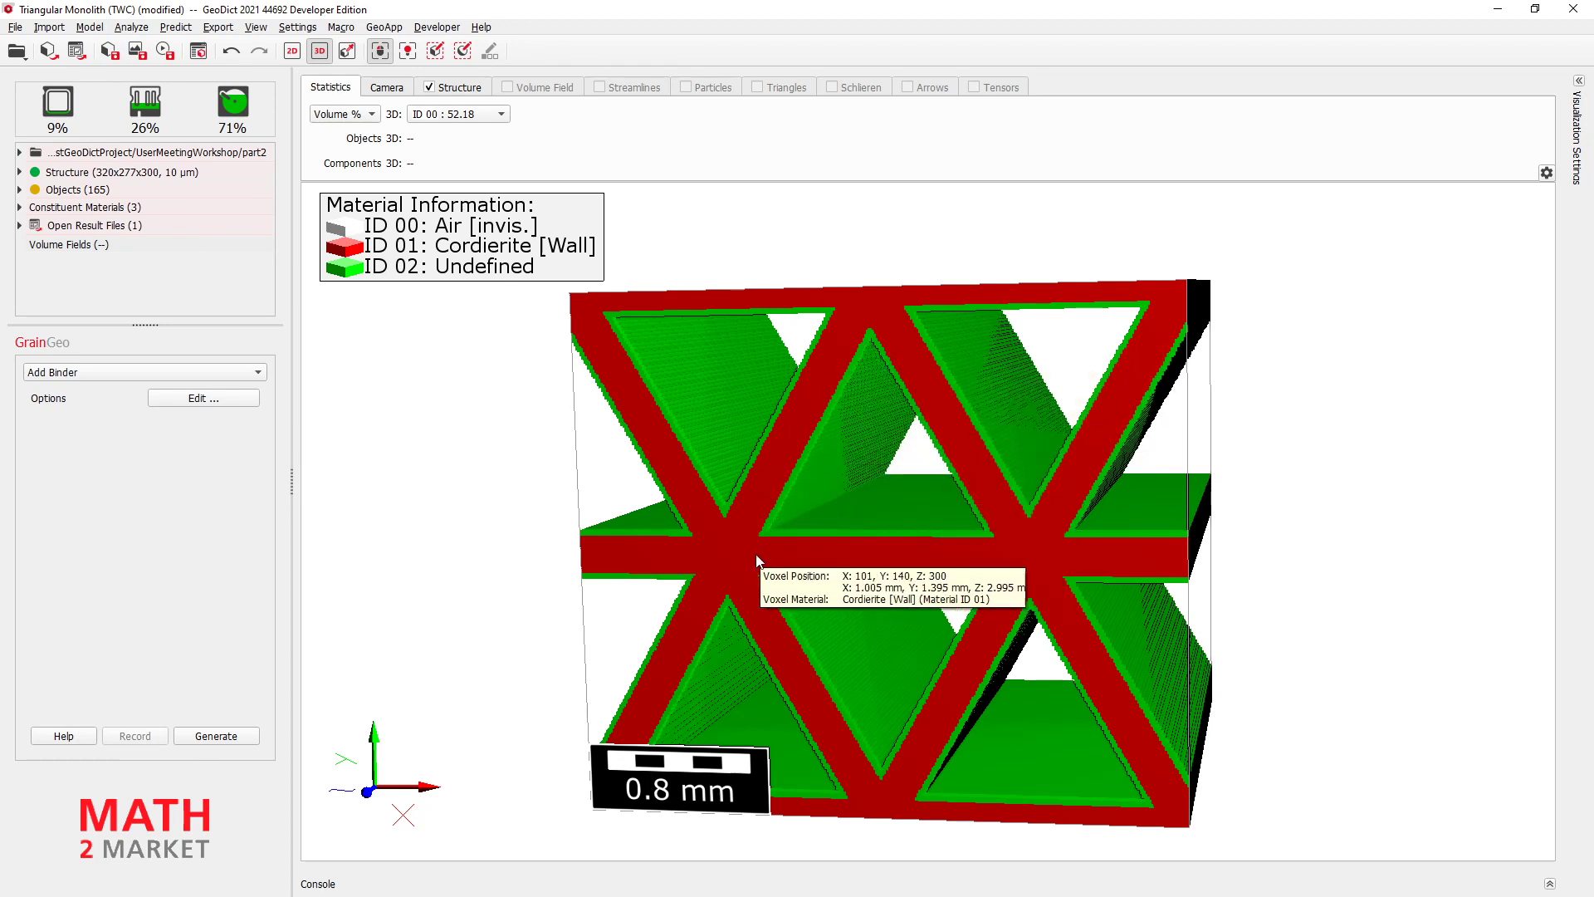
- Set the added binder volume to 5 % and generate it, overwriting the old AddBinder result
{"action": "left_click", "coordinate": [176, 400]}
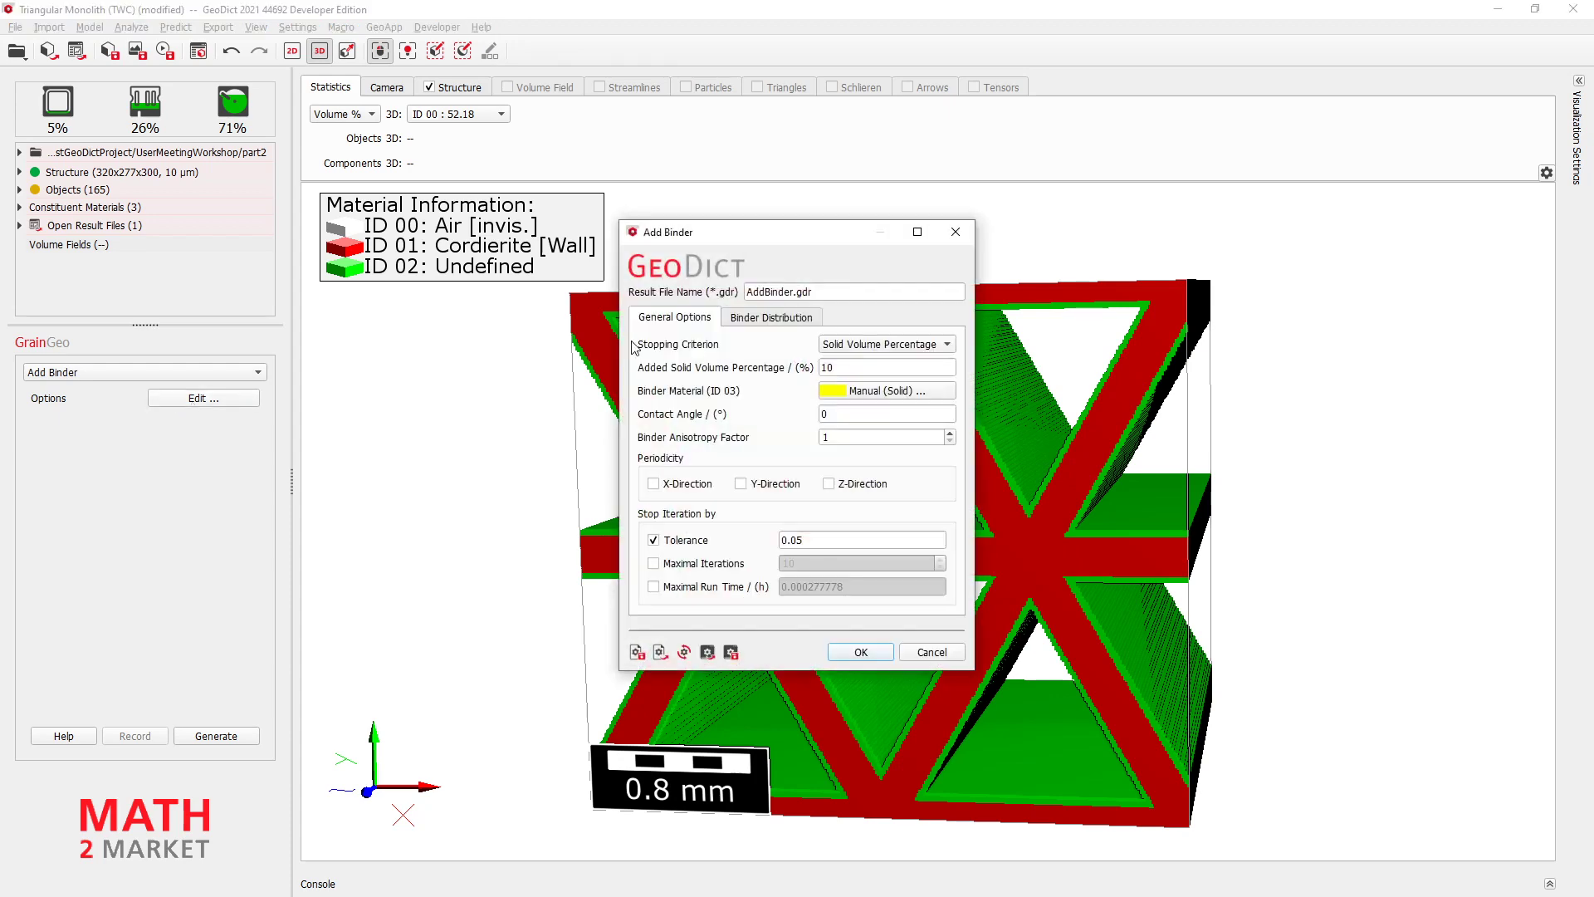
{"action": "left_click_drag", "start_coordinate": [772, 241], "coordinate": [283, 271]}
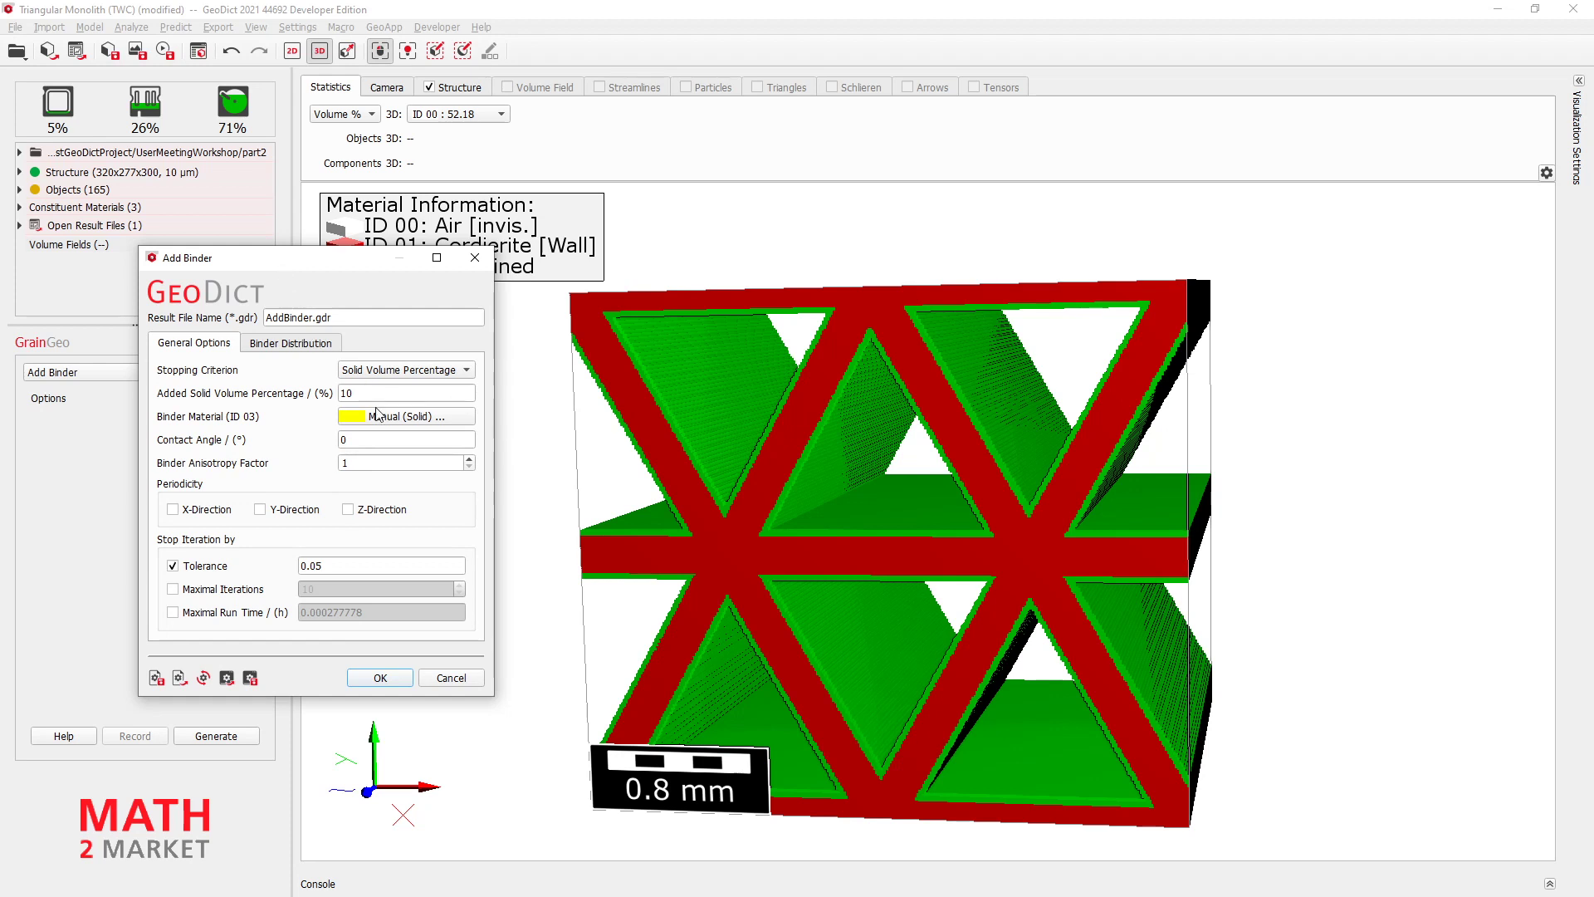
{"action": "left_click_drag", "start_coordinate": [368, 393], "coordinate": [311, 405]}
{"action": "type", "text": "5"}
{"action": "left_click", "coordinate": [373, 682]}
{"action": "left_click", "coordinate": [239, 736]}
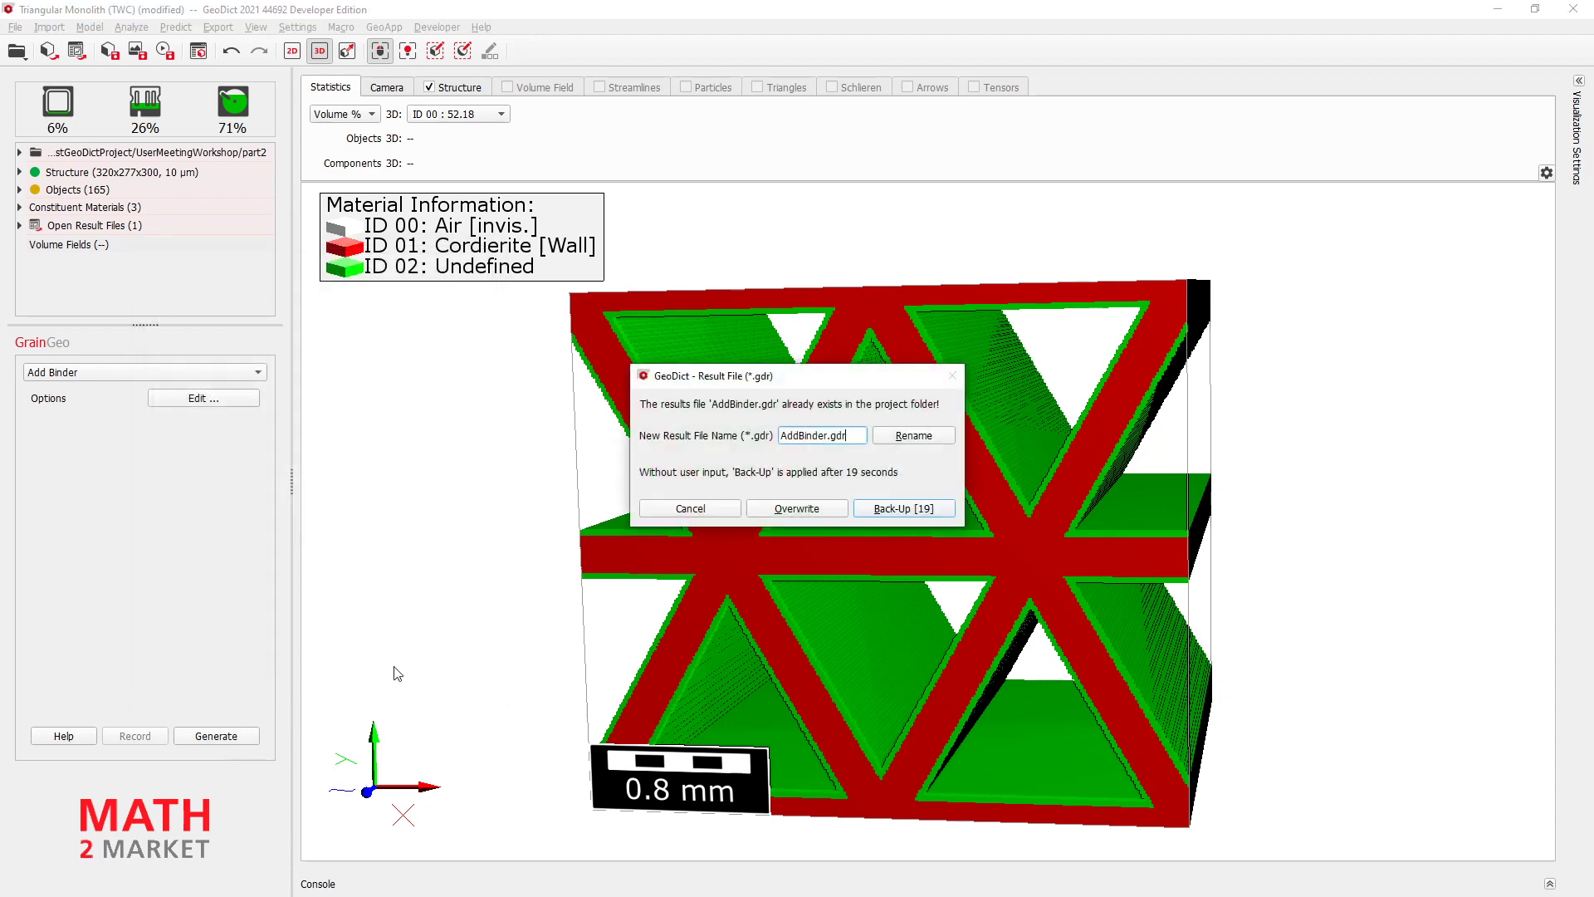
{"action": "left_click", "coordinate": [799, 511]}
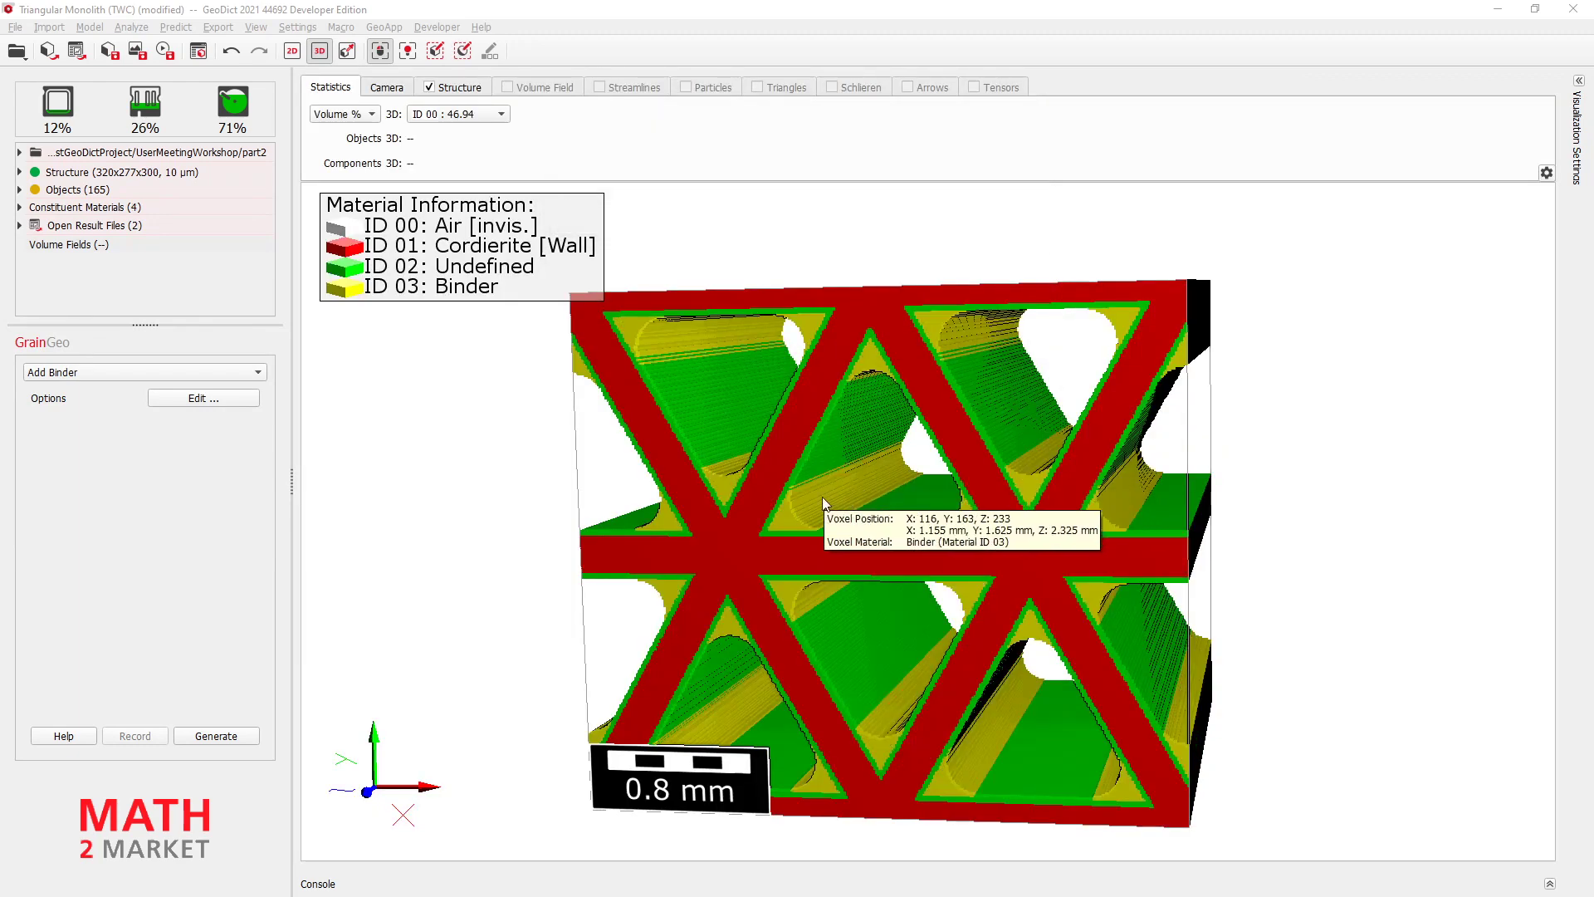
{"action": "left_click_drag", "start_coordinate": [837, 543], "coordinate": [839, 566]}
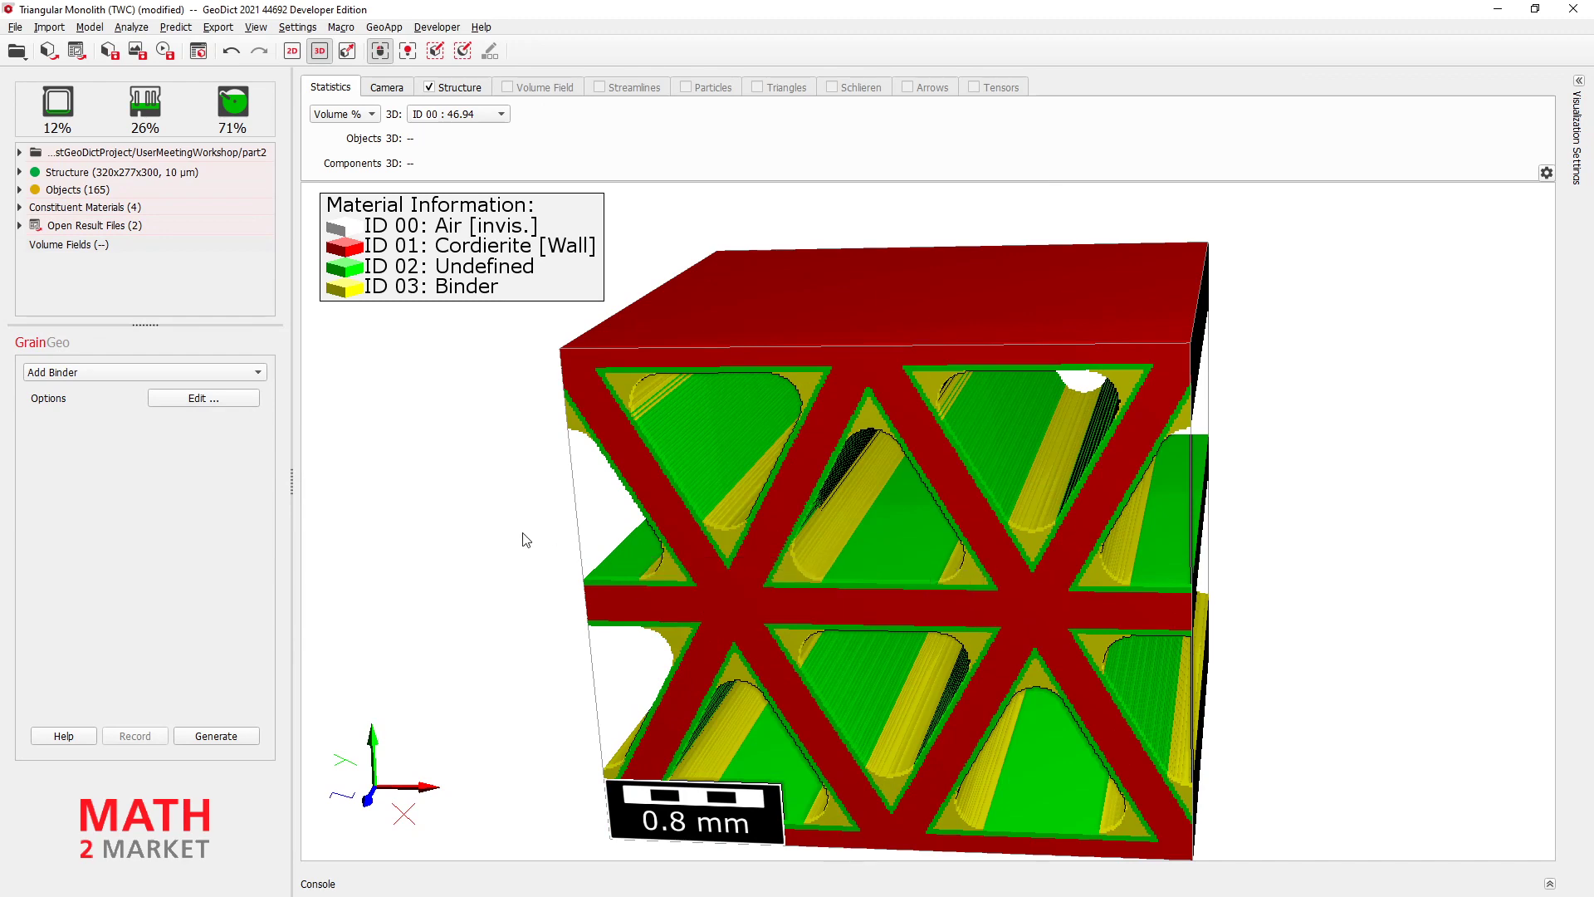
{"action": "left_click_drag", "start_coordinate": [526, 537], "coordinate": [518, 475]}
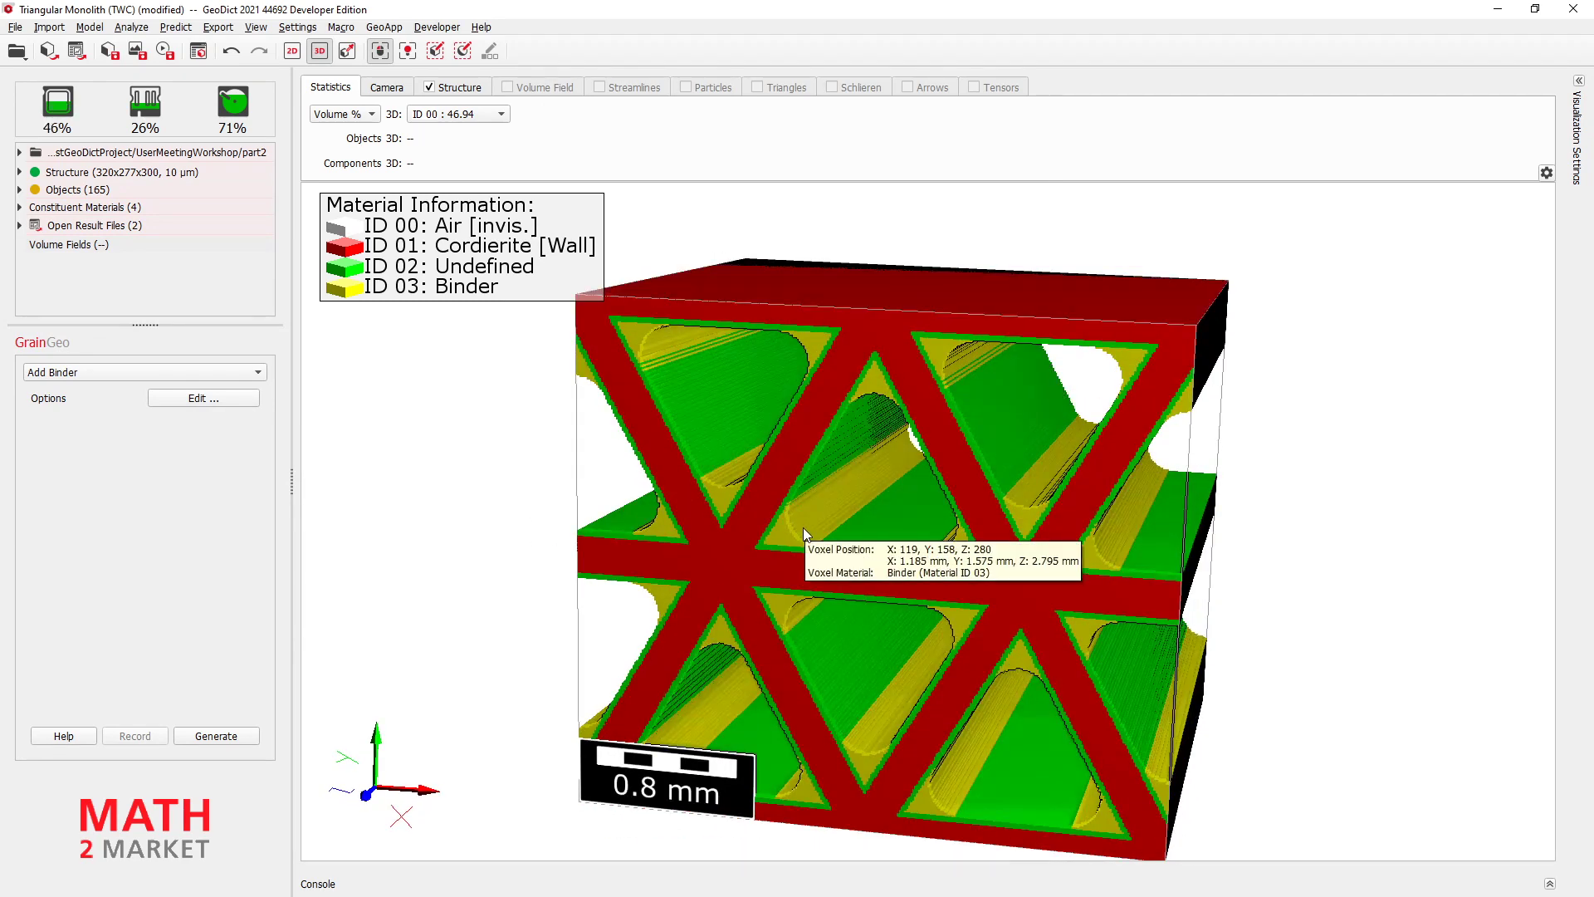
{"action": "scroll", "coordinate": [834, 513], "scroll_direction": "up", "scroll_amount": 4}
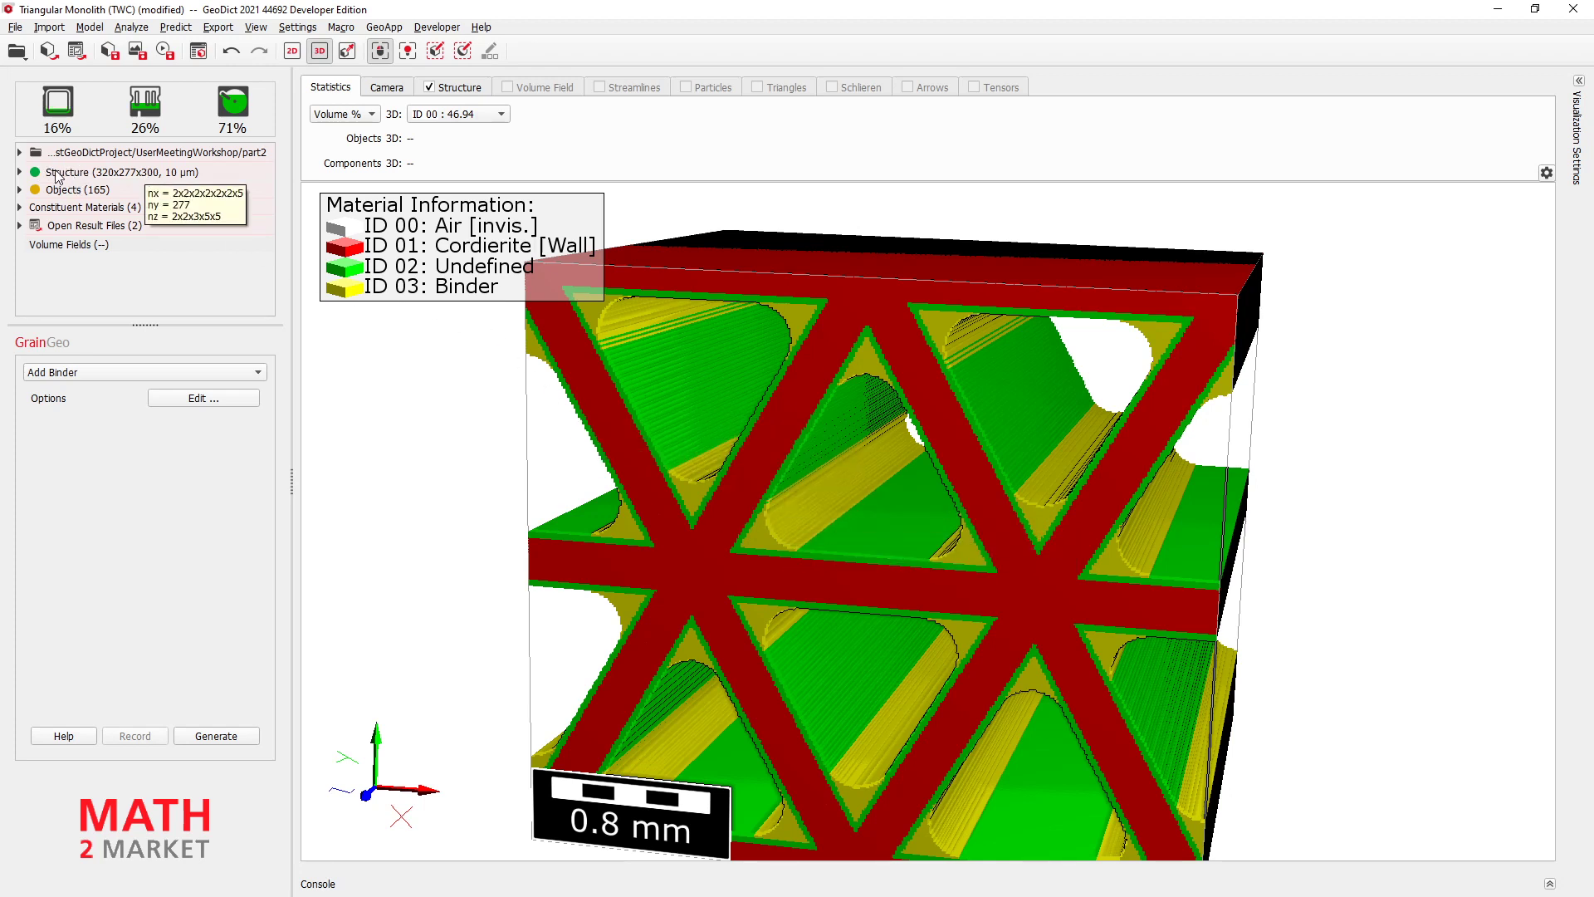
- Reassign material ID 03 to ID 02 Undefined with Reassign Material ID and run it
{"action": "right_click", "coordinate": [56, 176]}
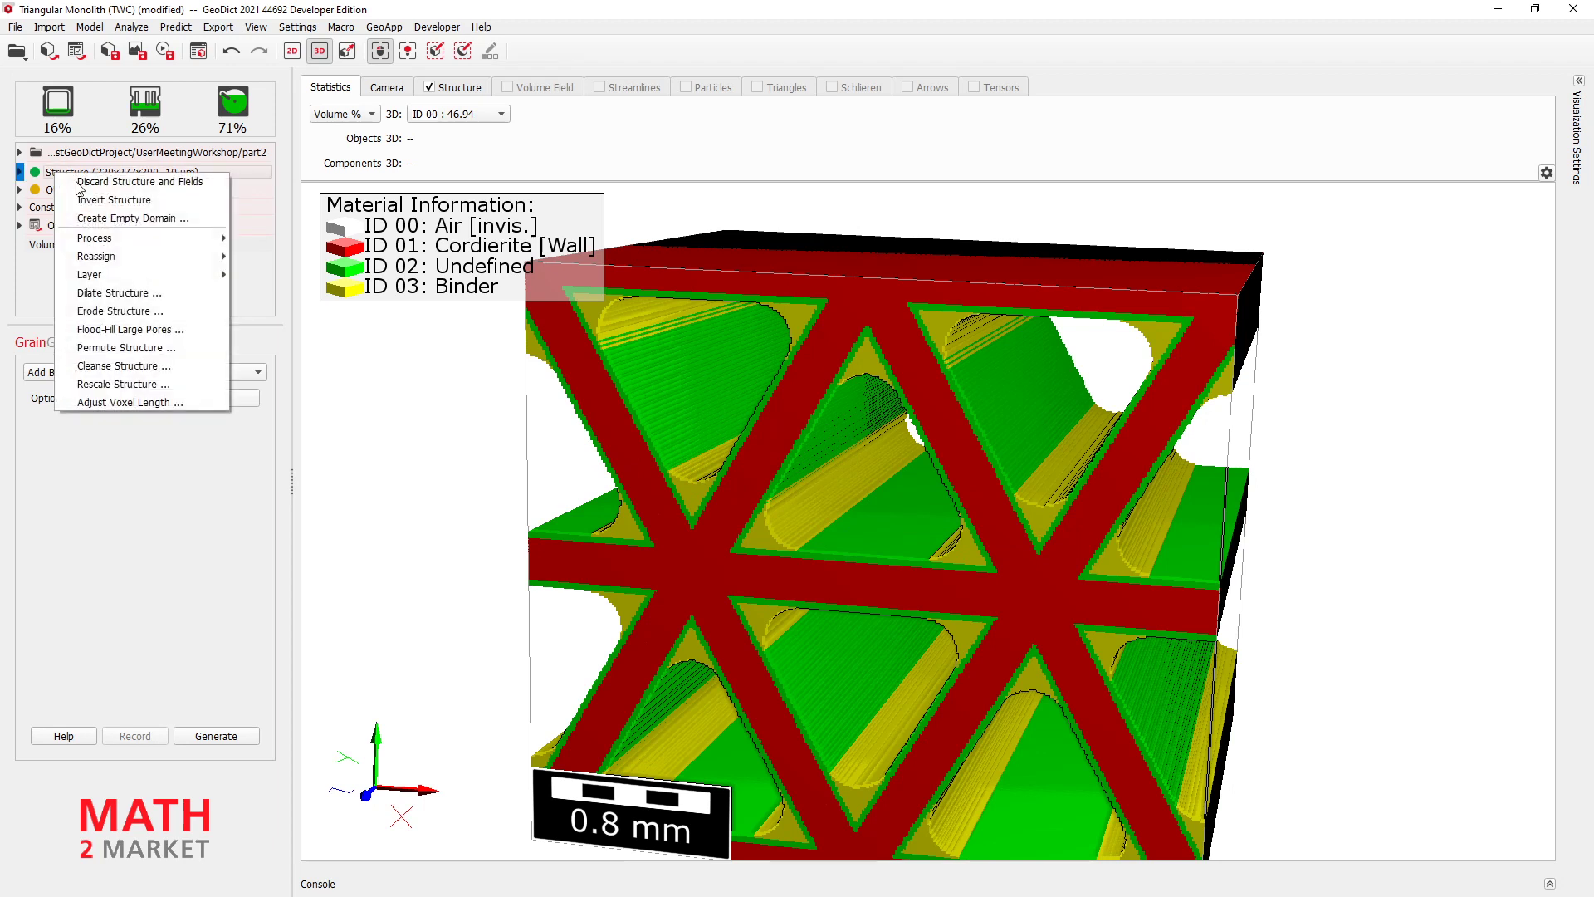
{"action": "mouse_move", "coordinate": [171, 266]}
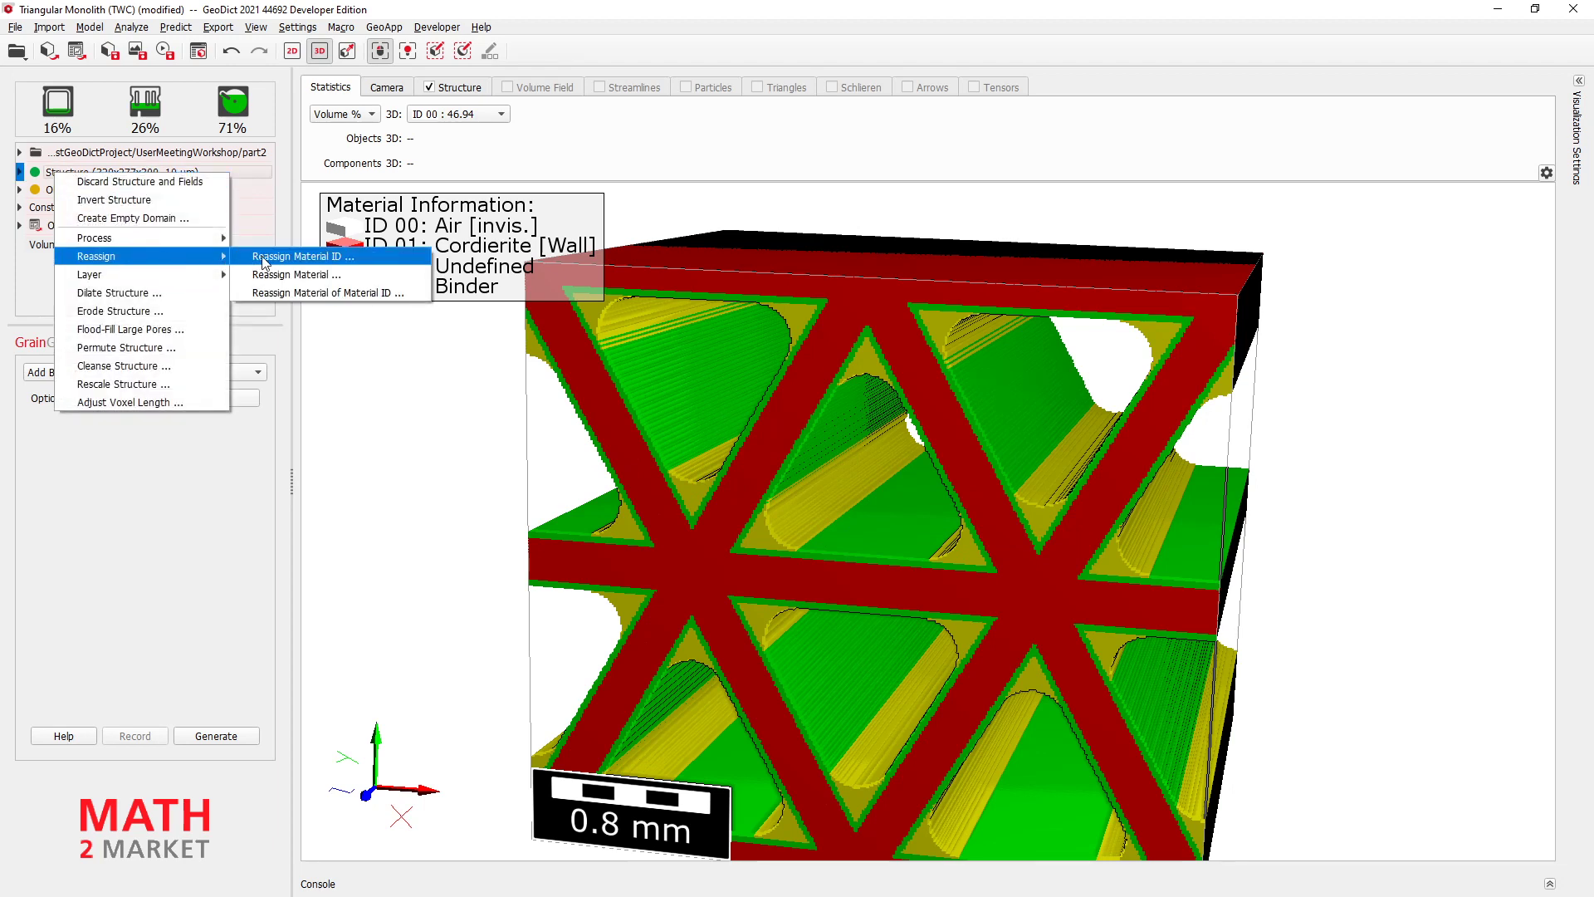
{"action": "left_click", "coordinate": [303, 257]}
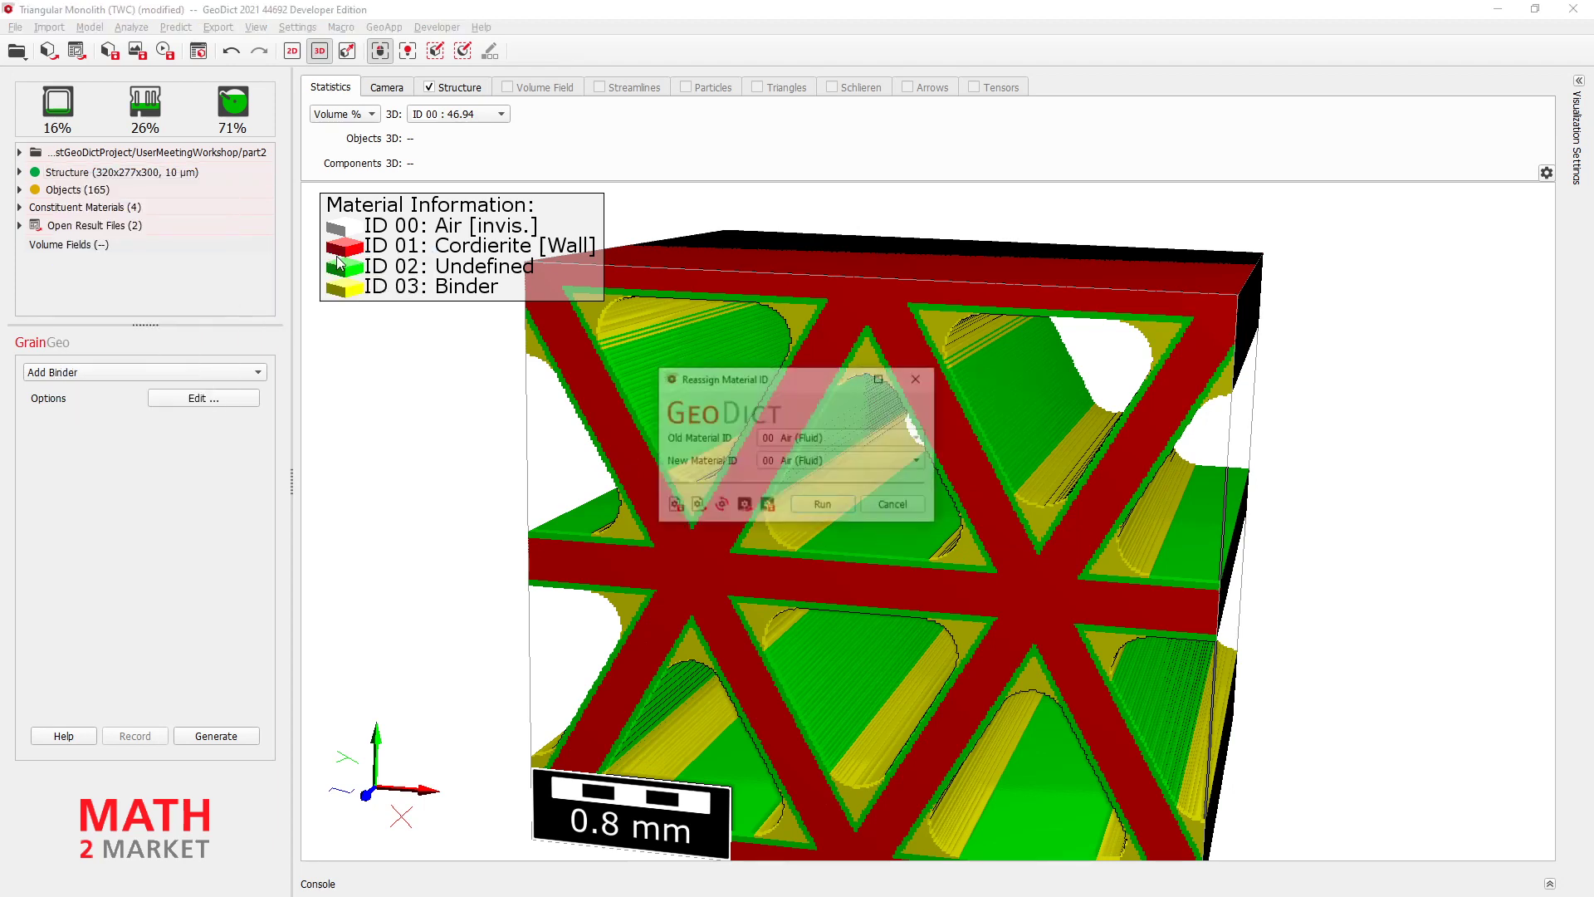
{"action": "left_click_drag", "start_coordinate": [780, 387], "coordinate": [306, 356]}
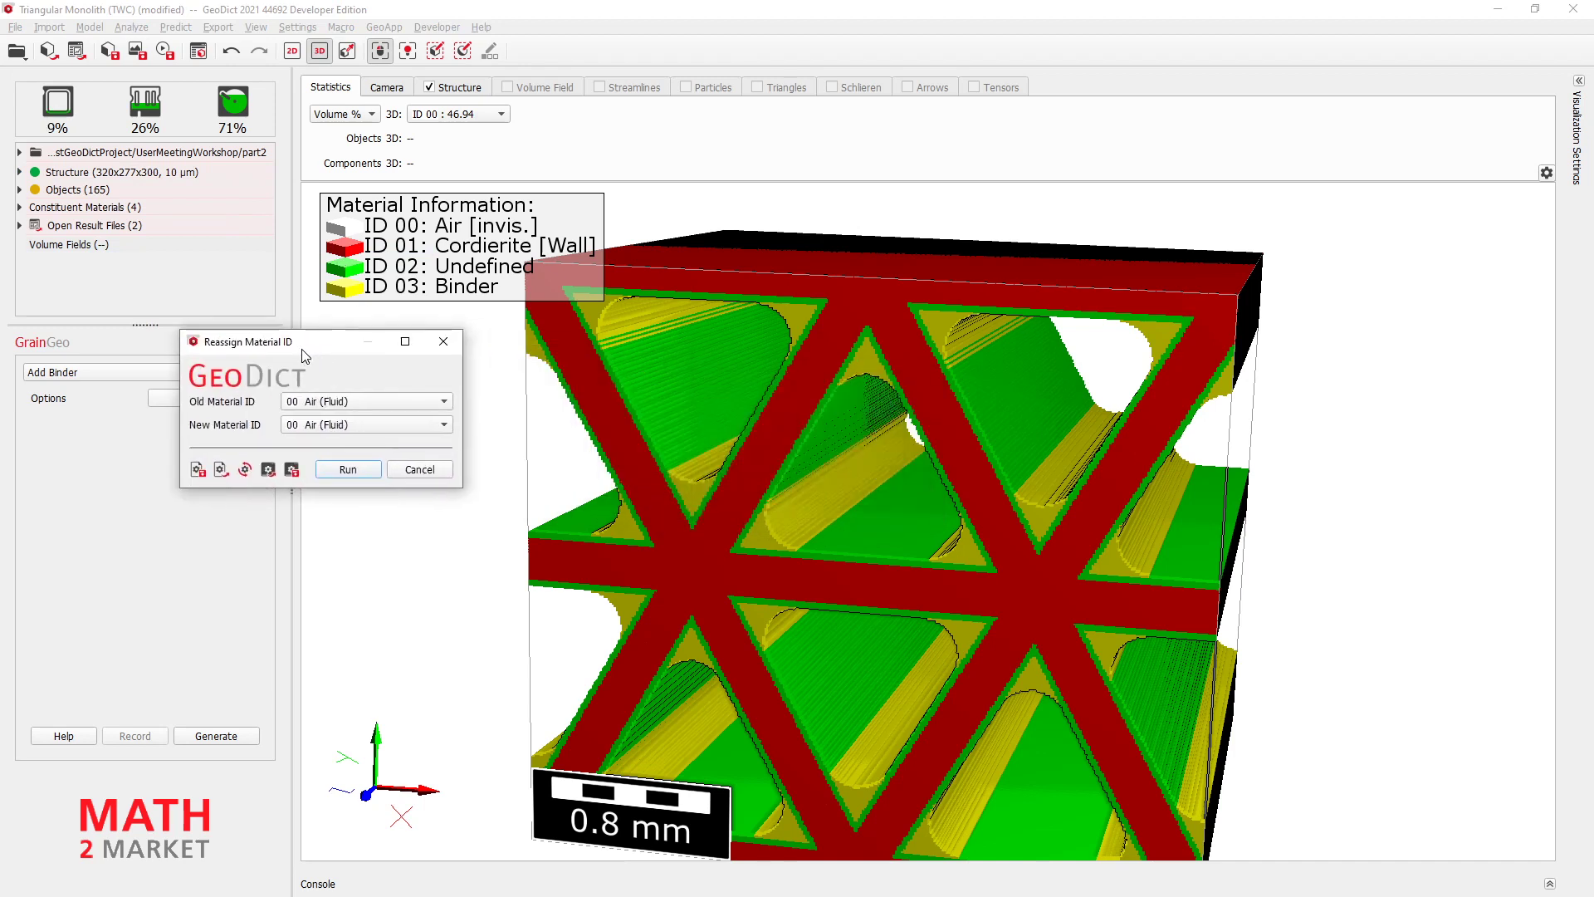
{"action": "left_click", "coordinate": [428, 405]}
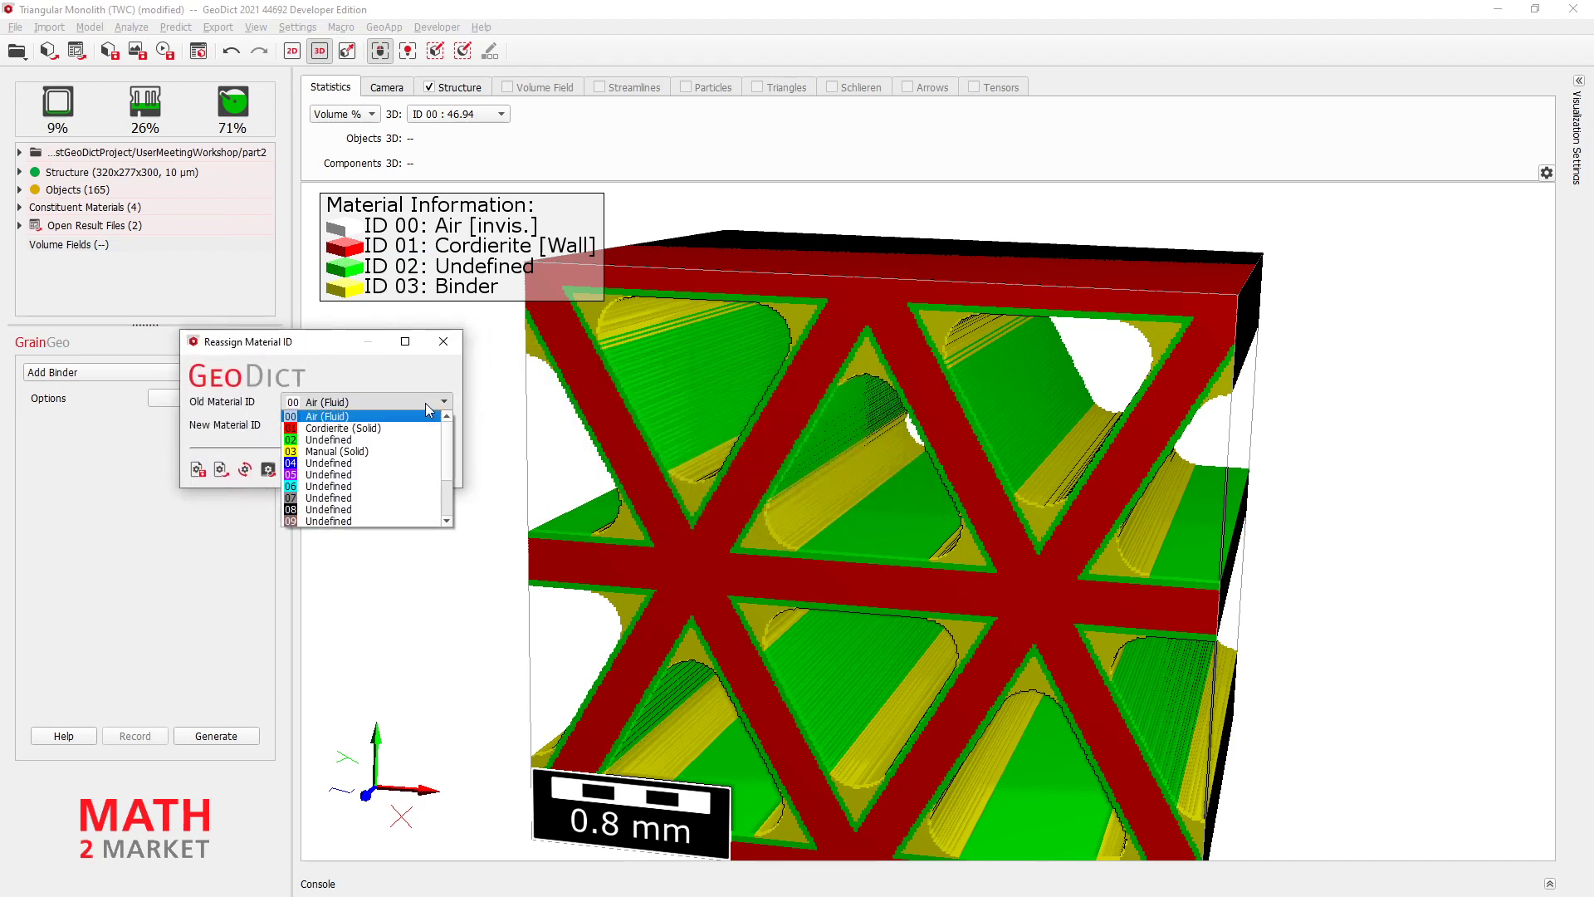
{"action": "left_click", "coordinate": [319, 455]}
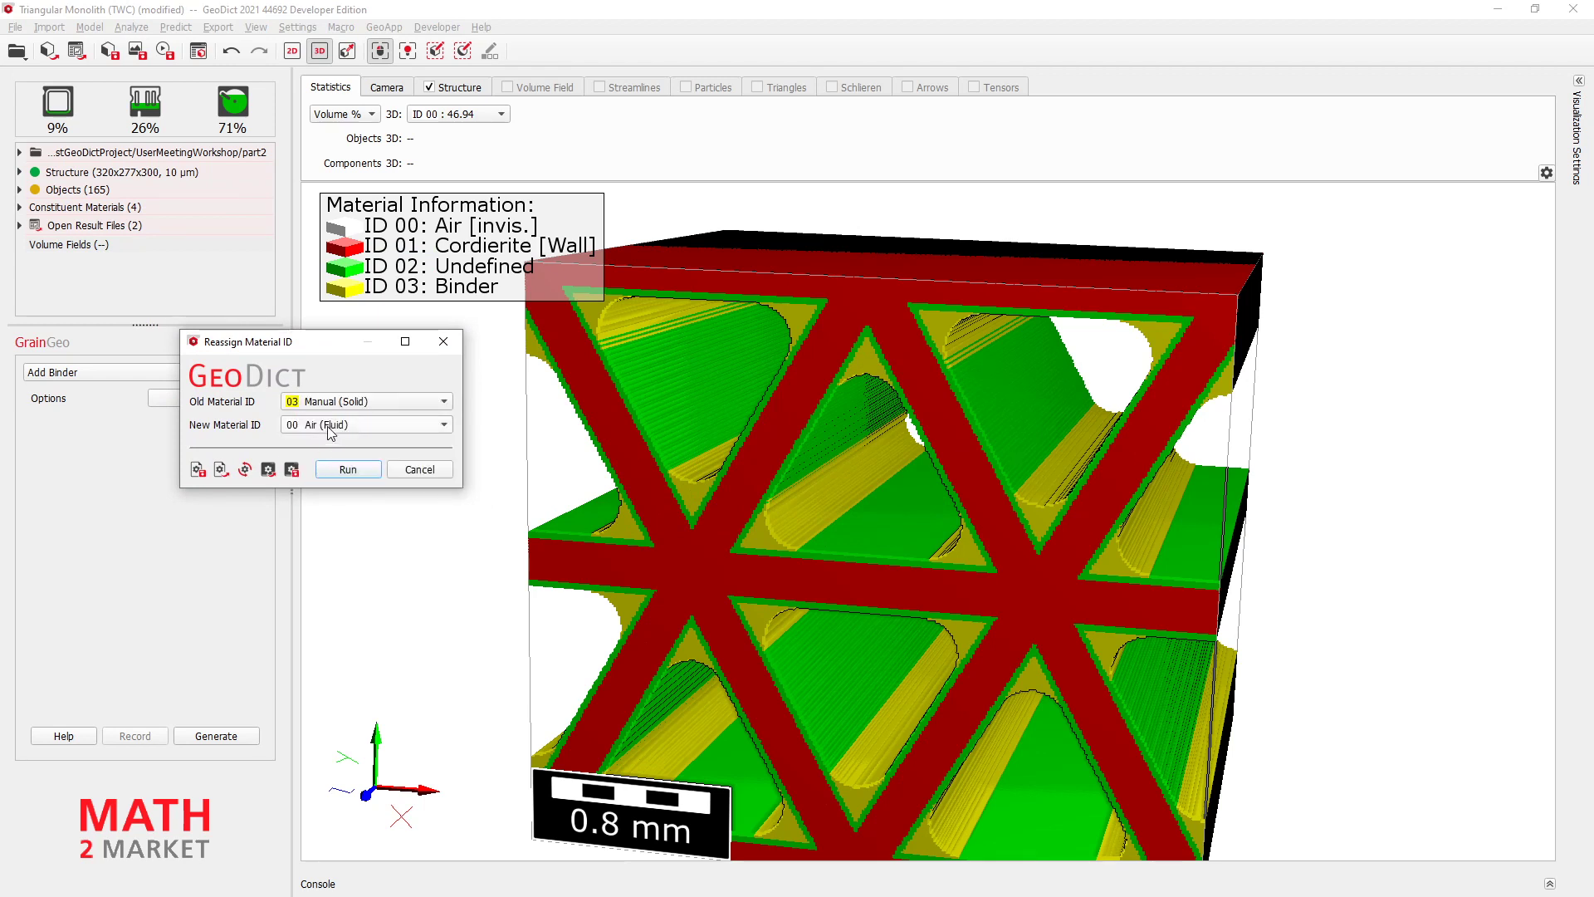
{"action": "left_click", "coordinate": [330, 429]}
{"action": "left_click", "coordinate": [320, 464]}
{"action": "left_click", "coordinate": [364, 470]}
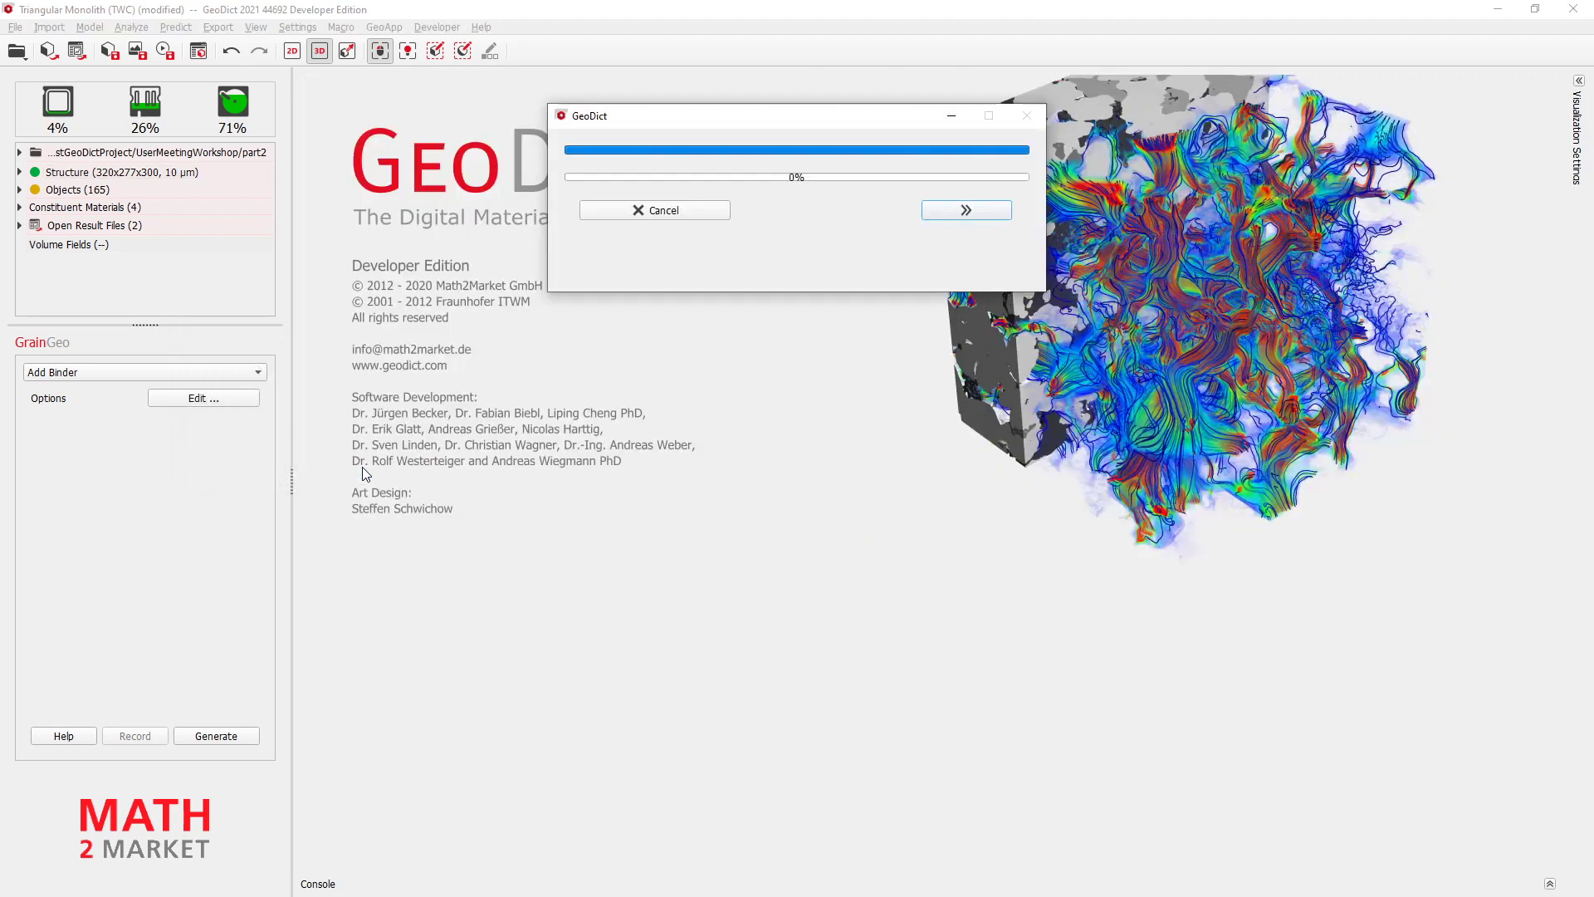
{"action": "scroll", "coordinate": [875, 461], "scroll_direction": "down", "scroll_amount": 5}
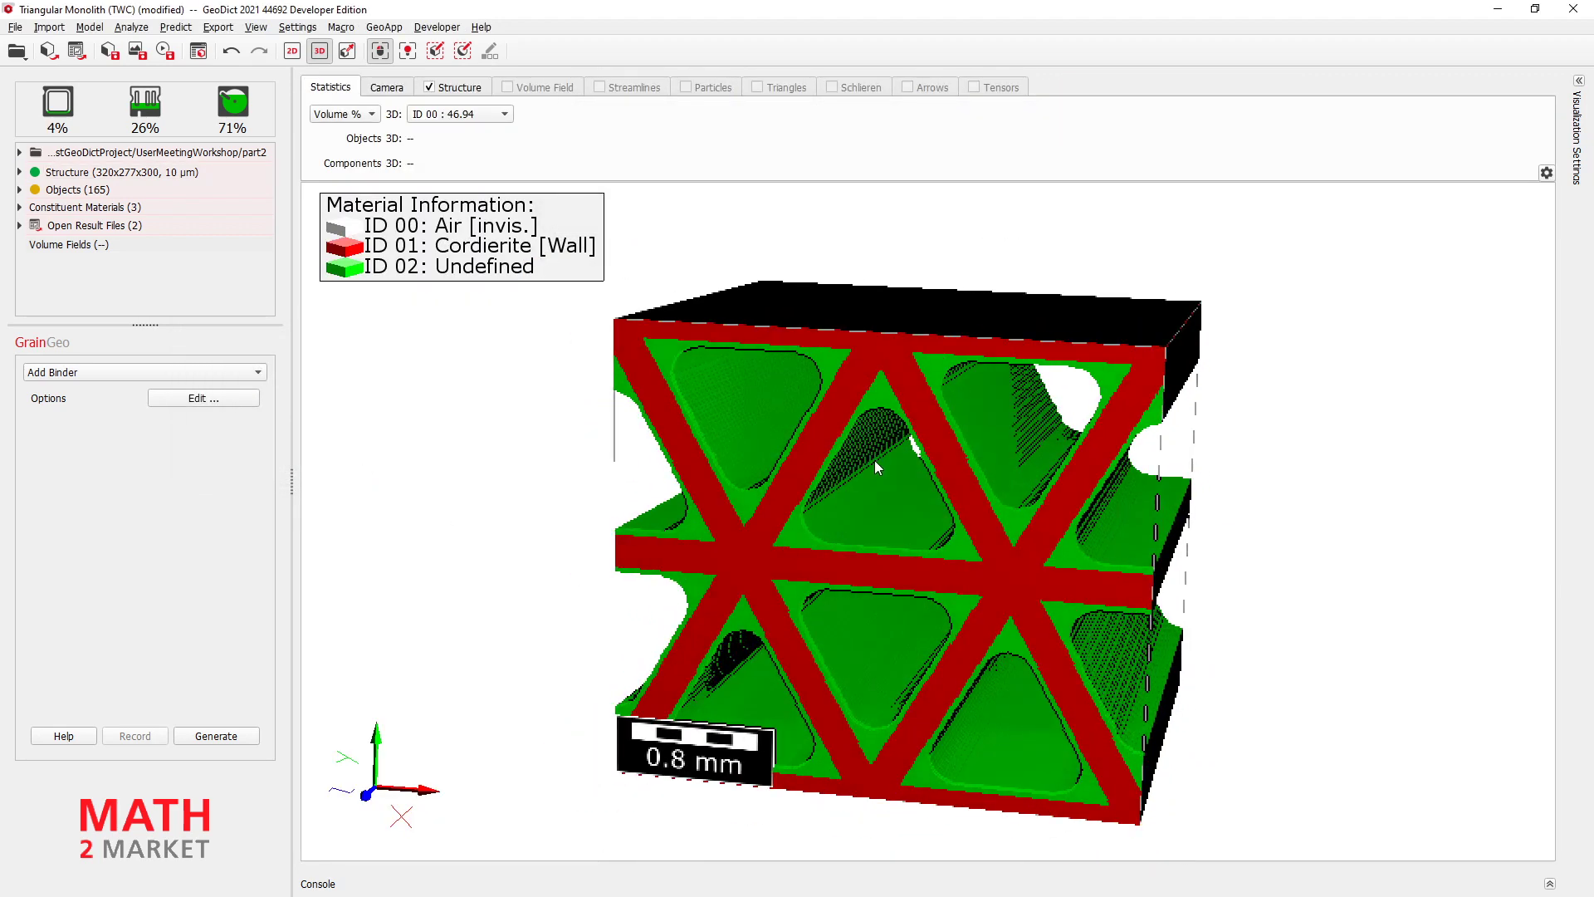
{"action": "scroll", "coordinate": [849, 540], "scroll_direction": "up", "scroll_amount": 4}
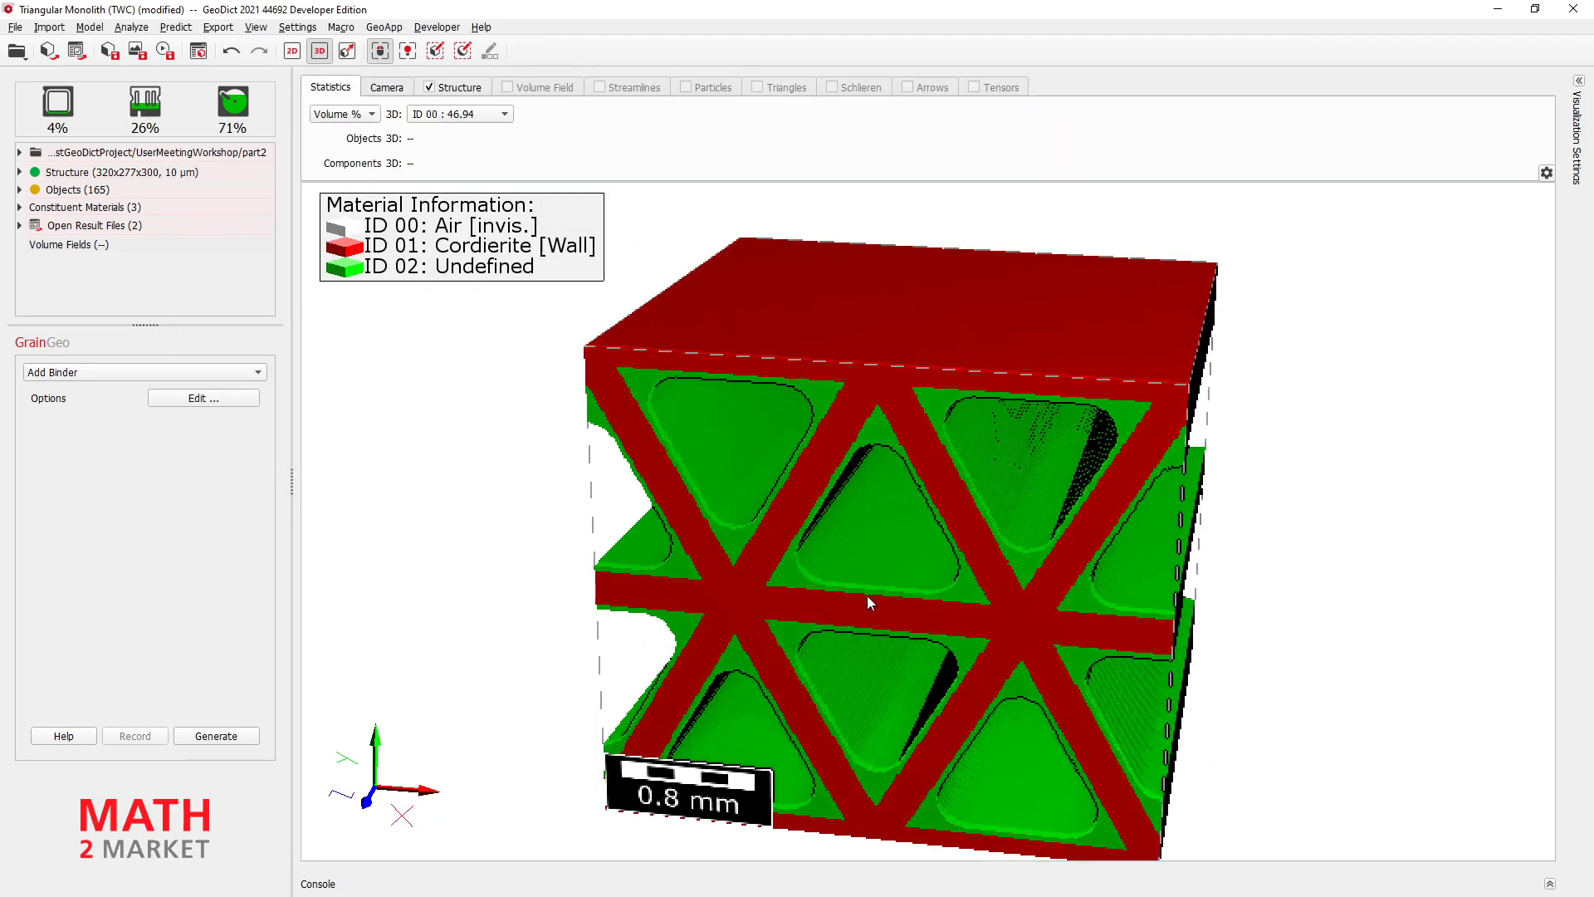
{"action": "left_click_drag", "start_coordinate": [959, 633], "coordinate": [1345, 606]}
{"action": "left_click_drag", "start_coordinate": [1280, 660], "coordinate": [914, 599]}
{"action": "mouse_move", "coordinate": [847, 516]}
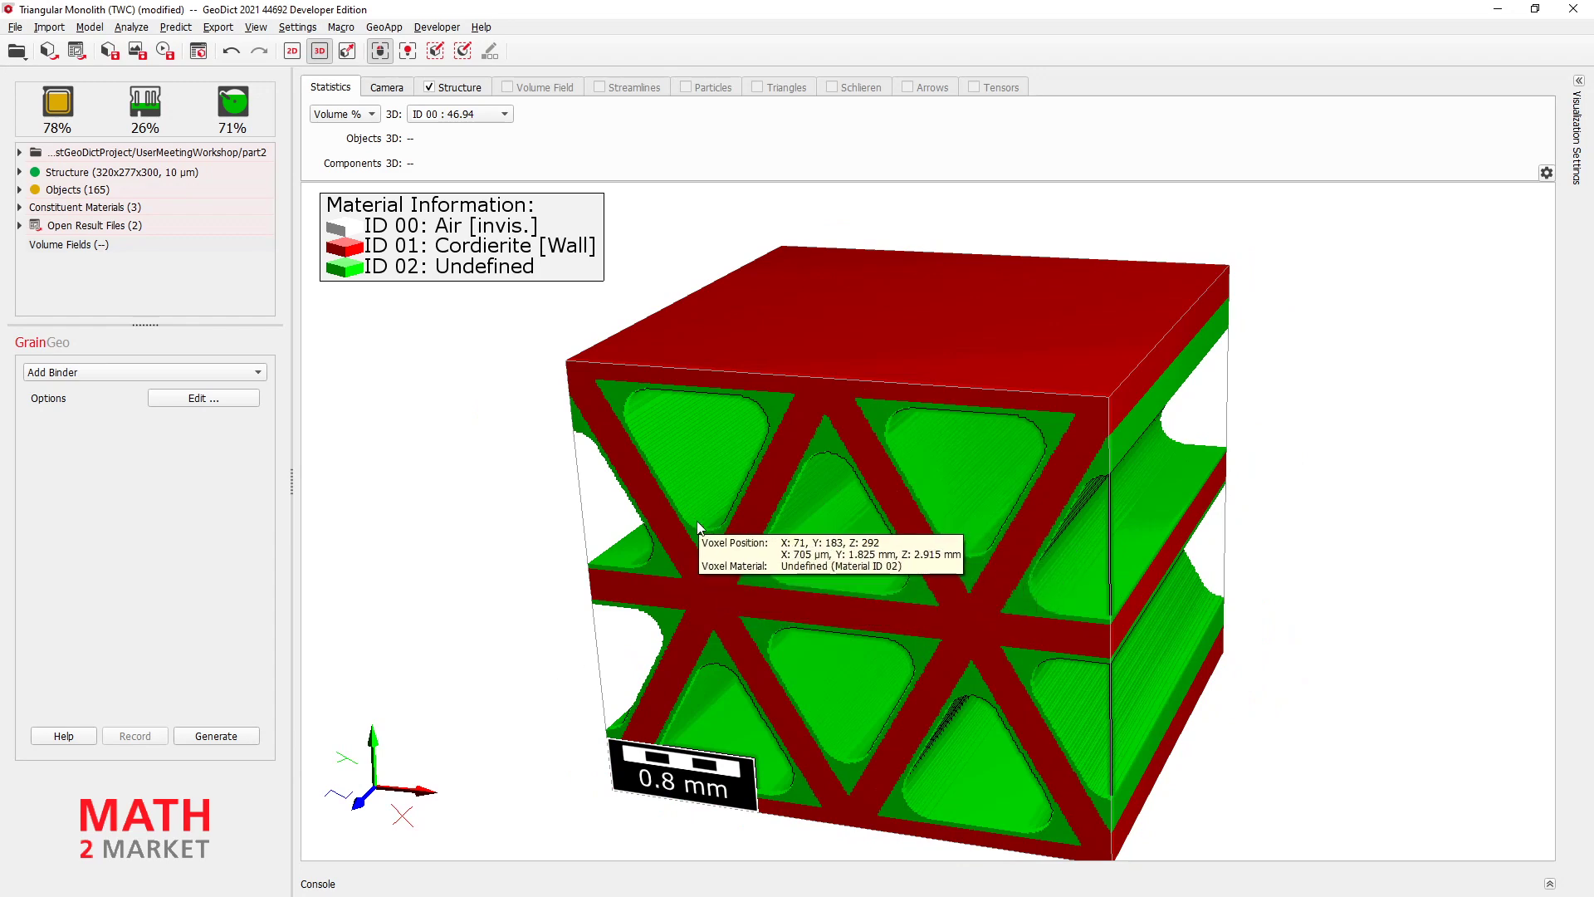
{"action": "left_click_drag", "start_coordinate": [835, 551], "coordinate": [734, 540]}
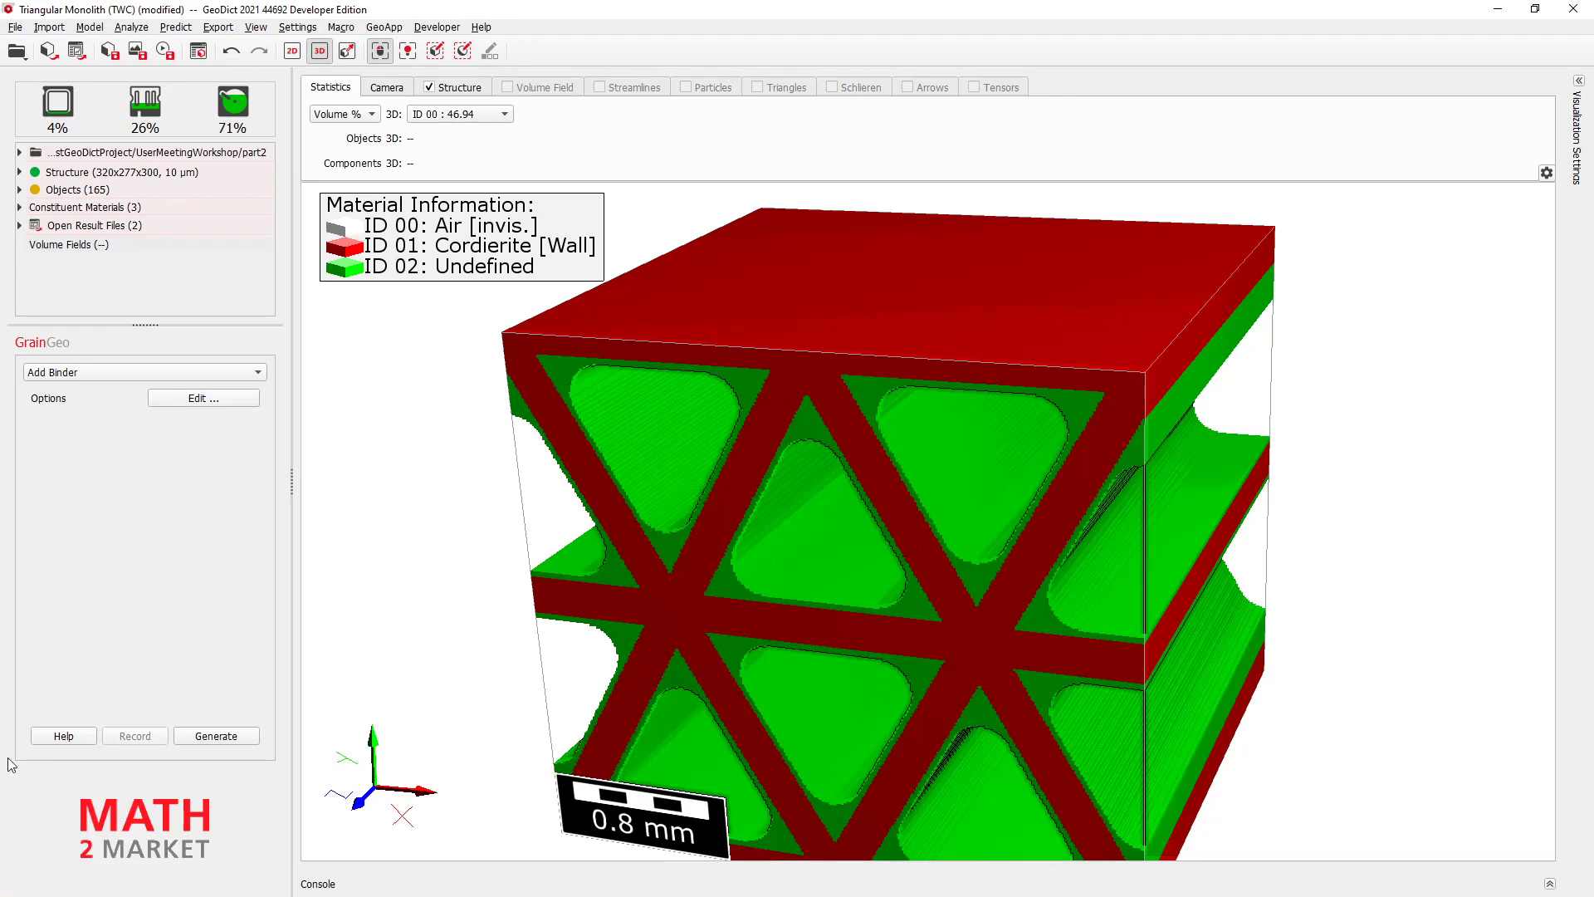
{"action": "scroll", "coordinate": [963, 631], "scroll_direction": "down", "scroll_amount": 3}
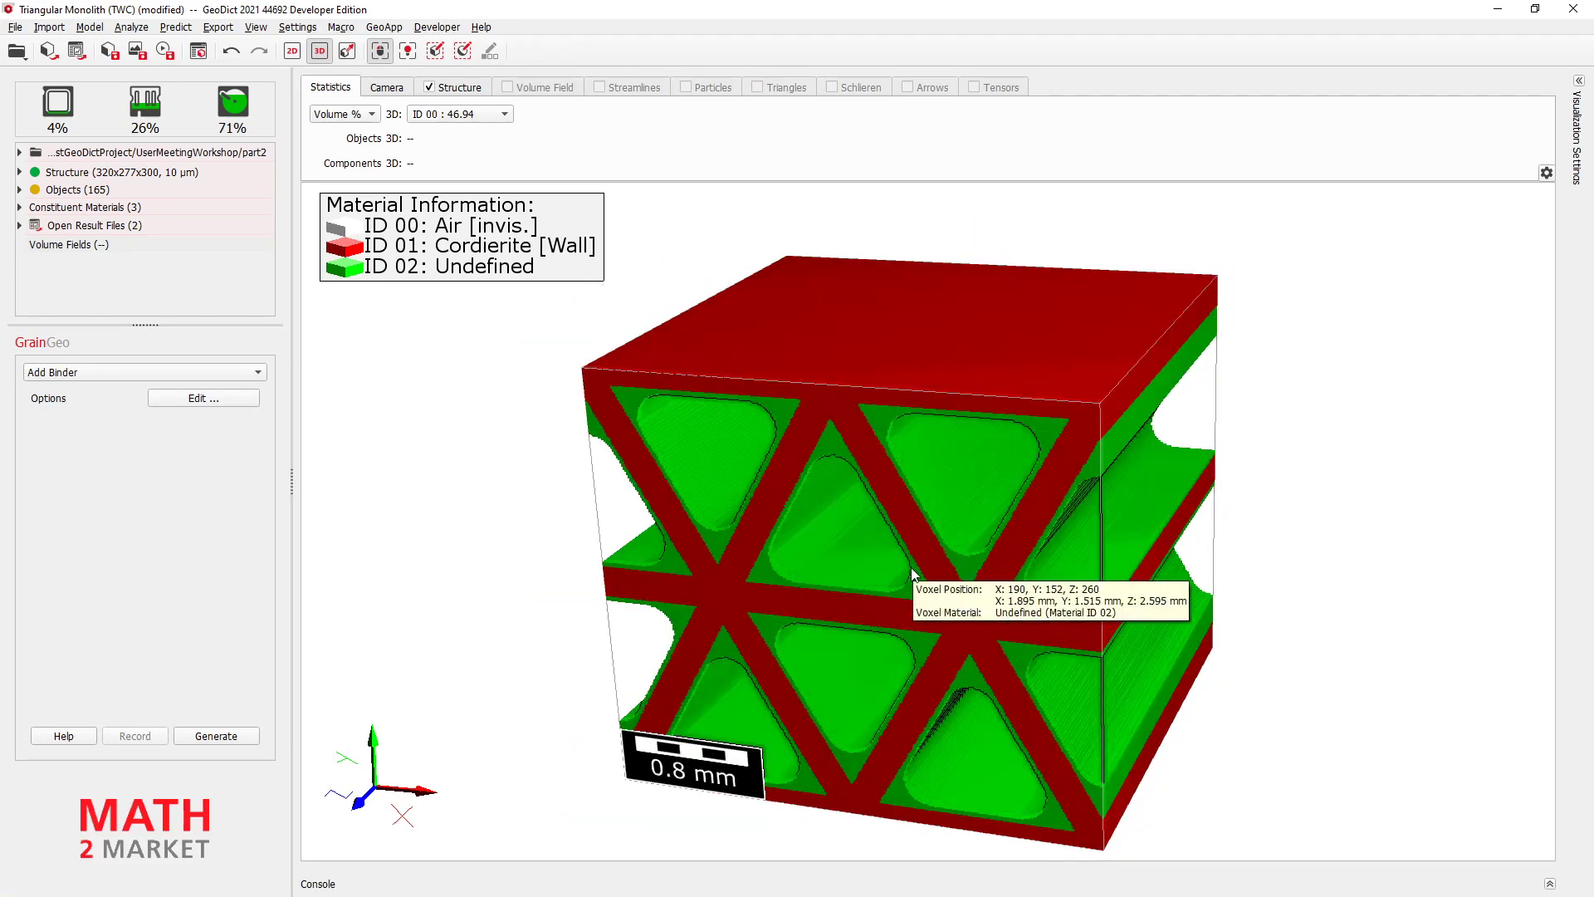
{"action": "mouse_move", "coordinate": [765, 516]}
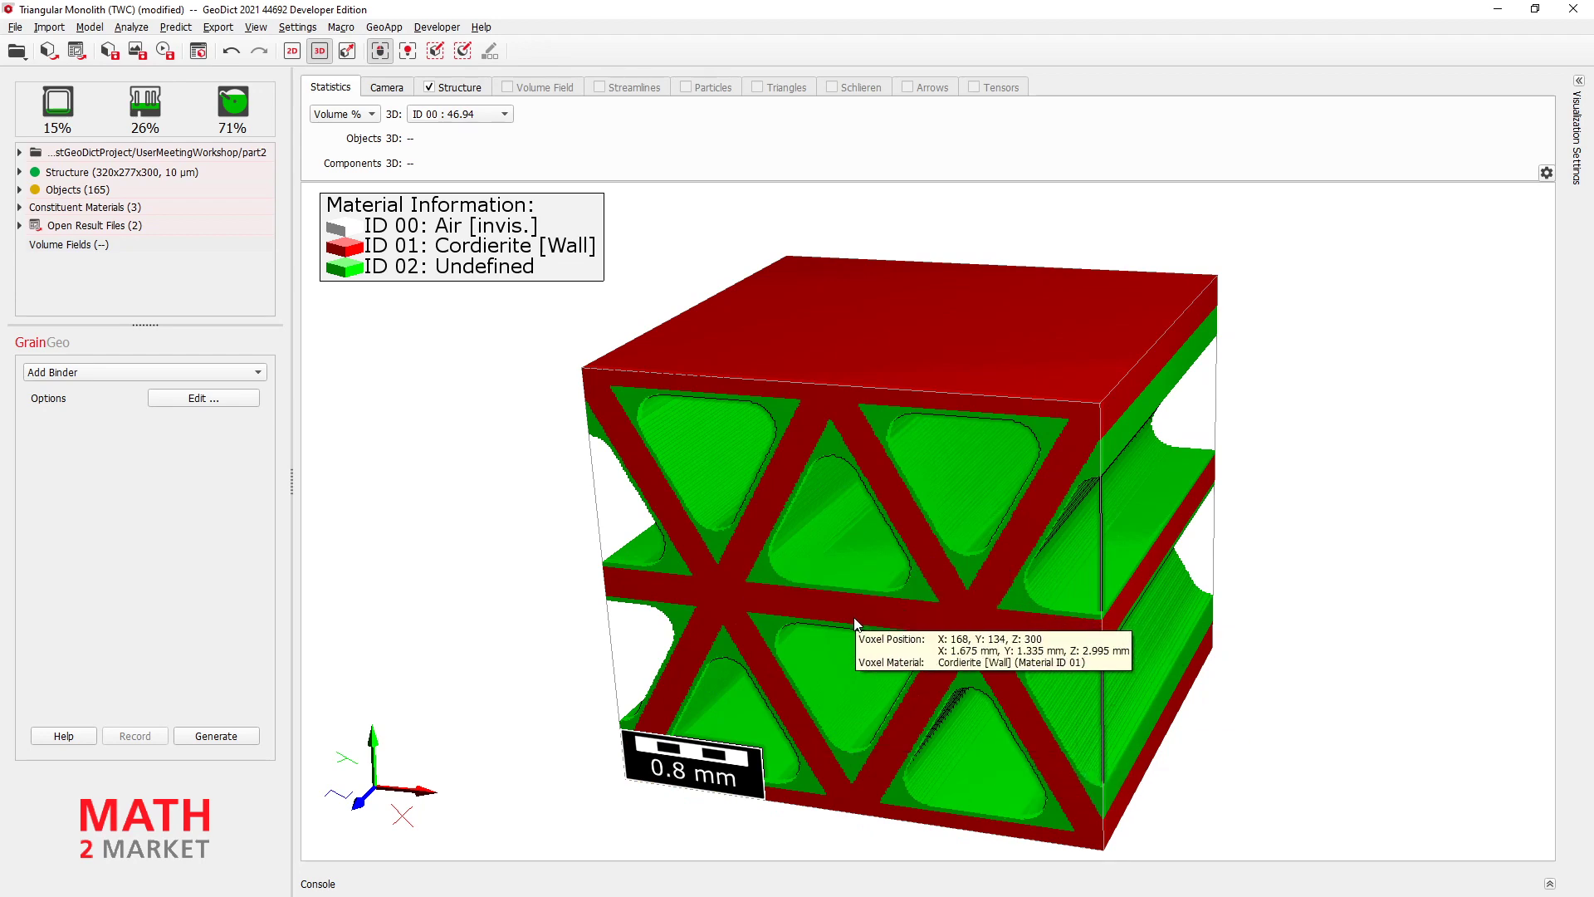
- Save the structure as coatedMonolith.gdt in part2, confirming the overwrite
{"action": "left_click", "coordinate": [109, 51]}
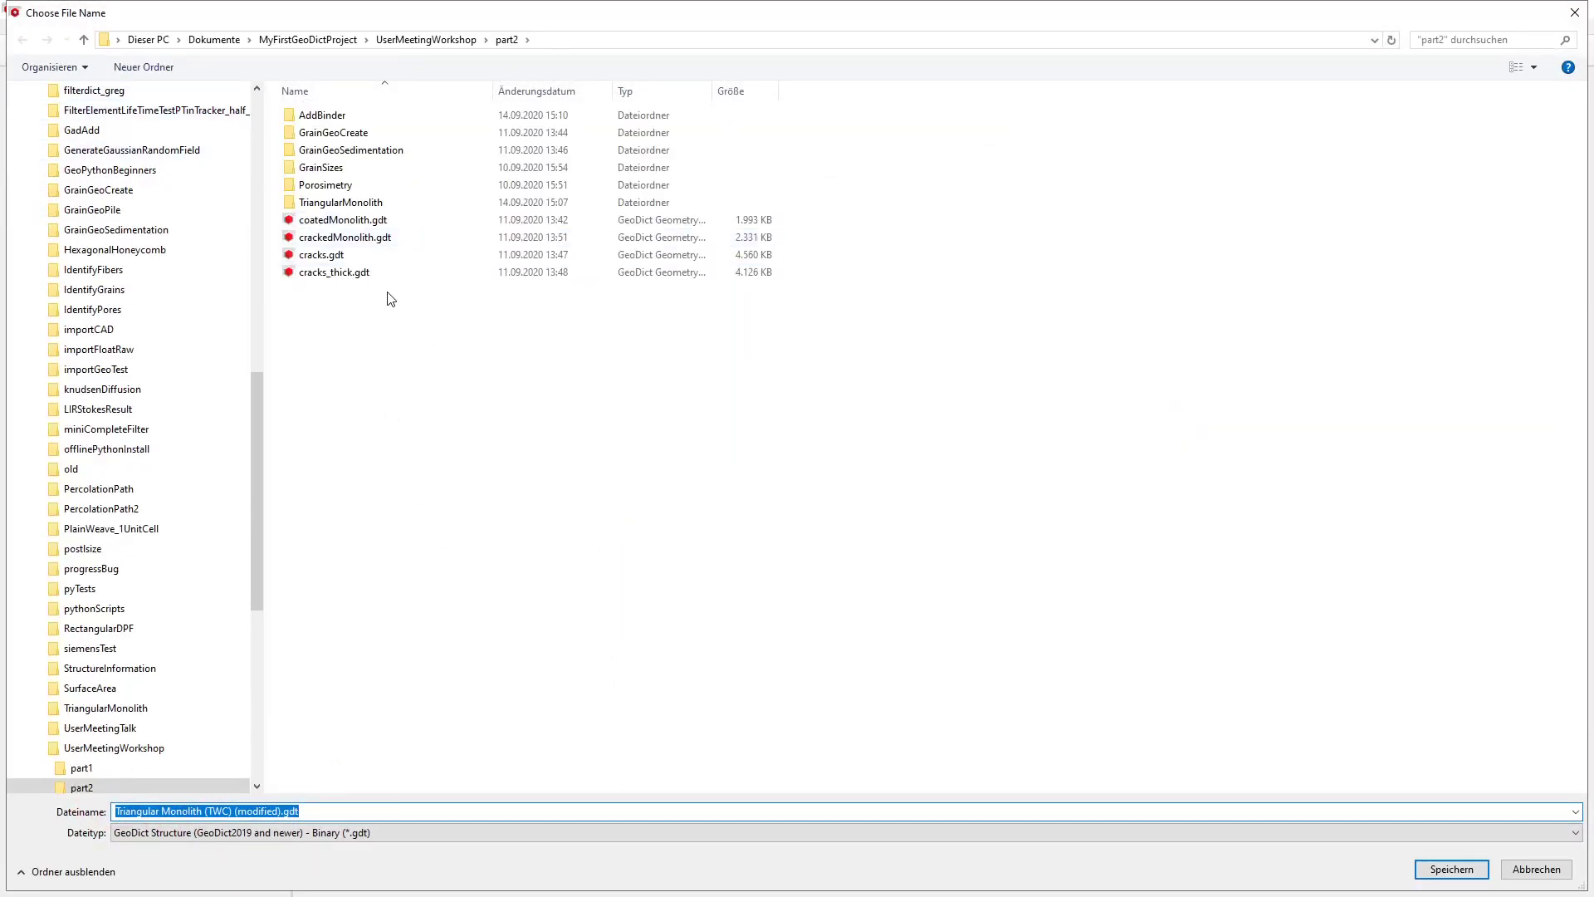
{"action": "left_click", "coordinate": [325, 221]}
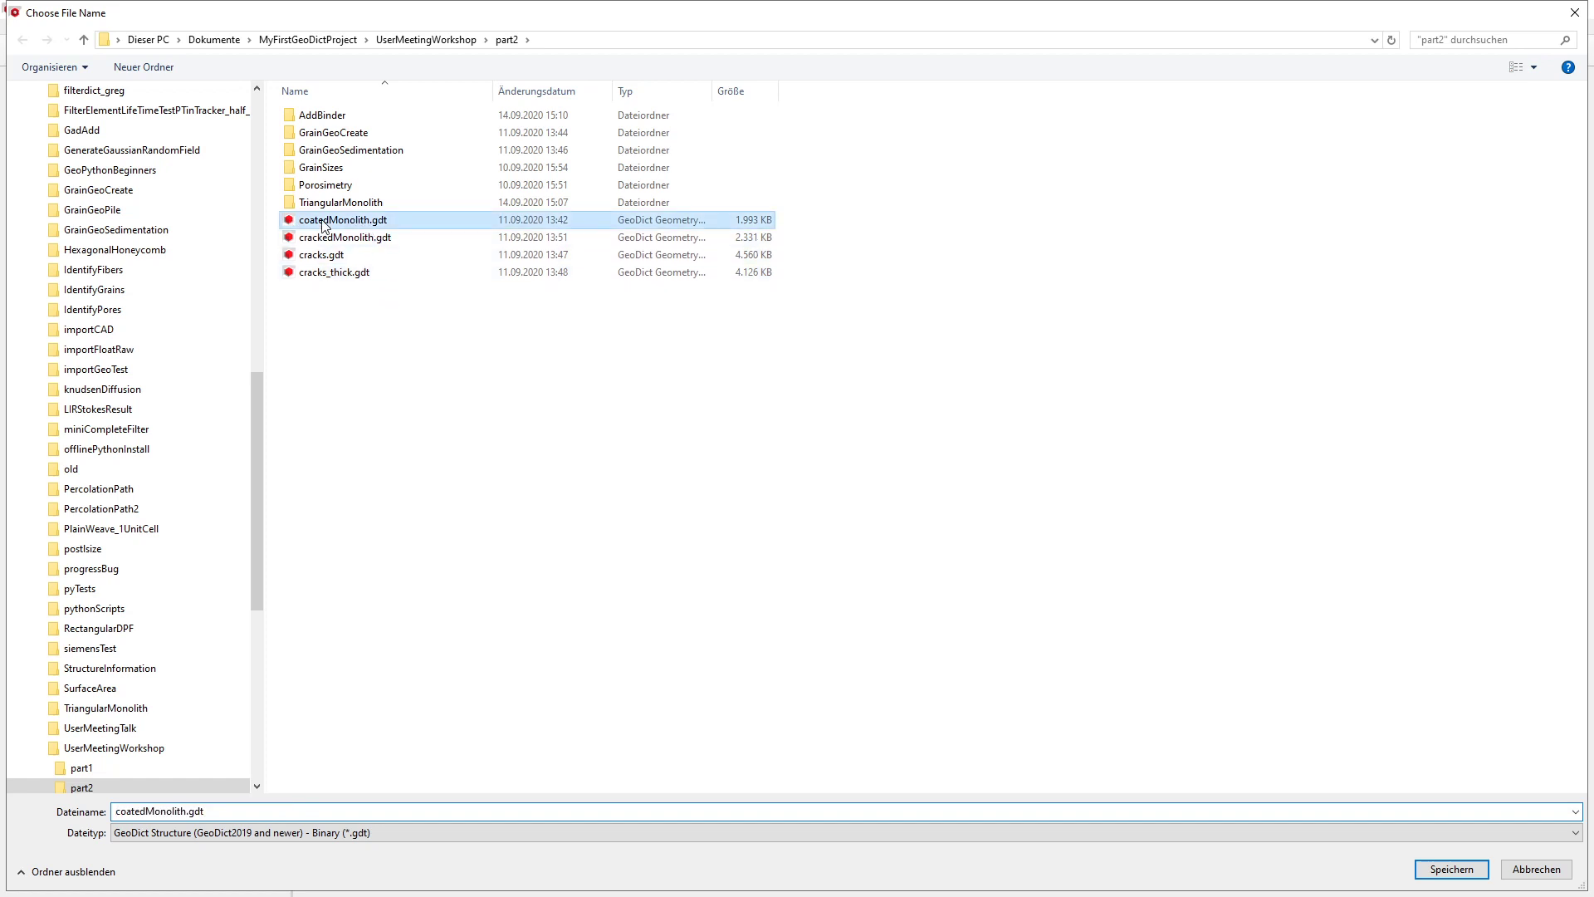
{"action": "left_click", "coordinate": [1447, 879]}
{"action": "left_click", "coordinate": [854, 455]}
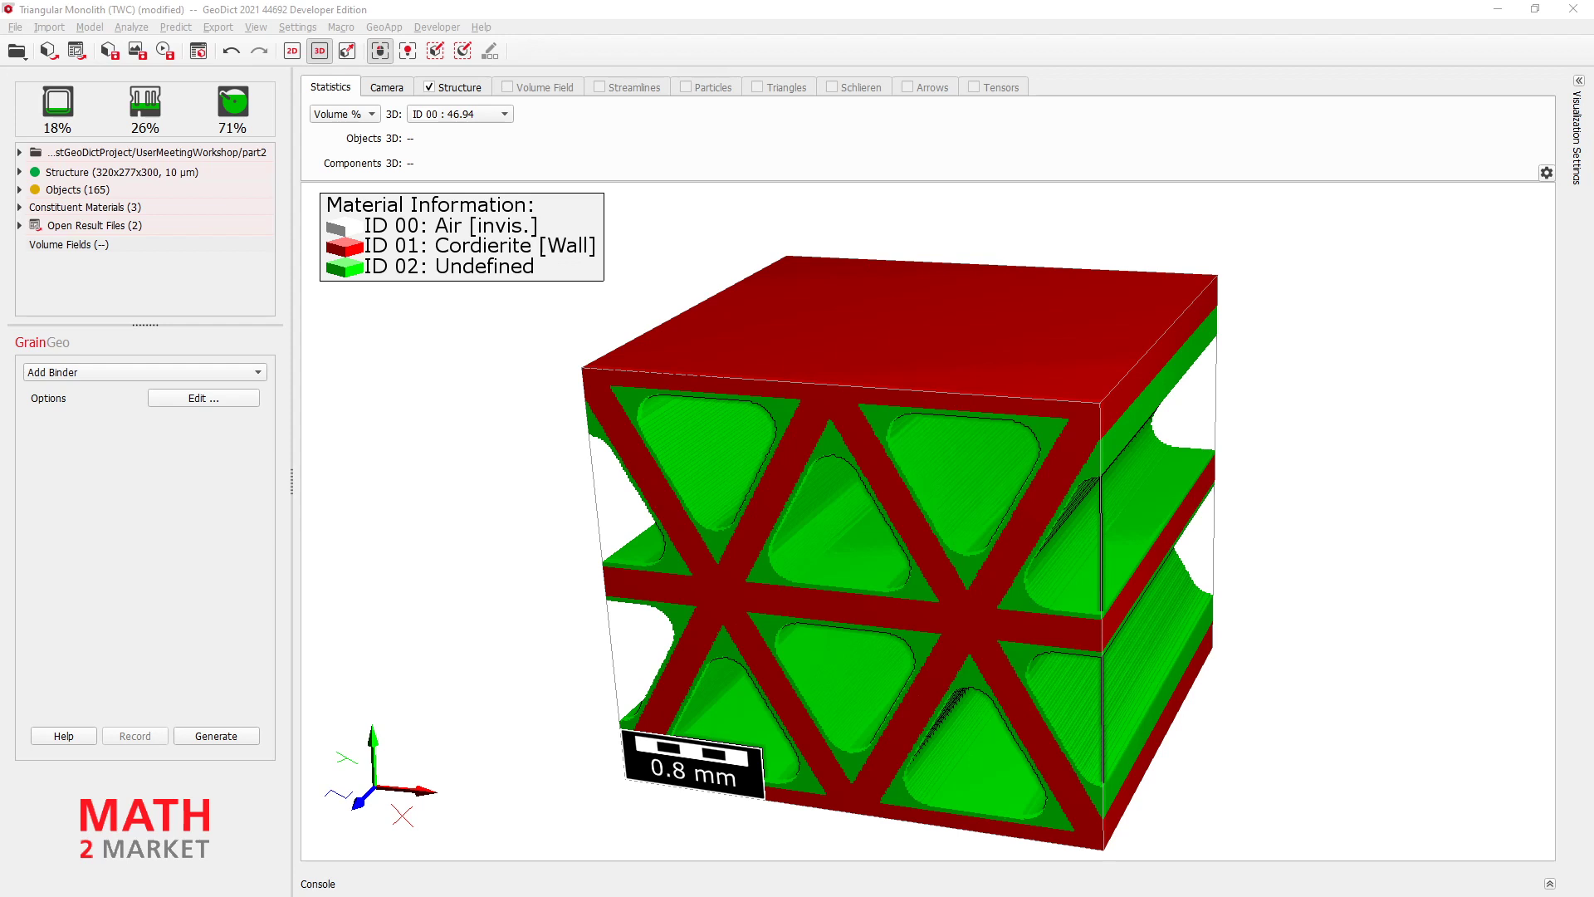
- Switch to GrainGeo, select Create Grains, and open its options
{"action": "left_click", "coordinate": [92, 28]}
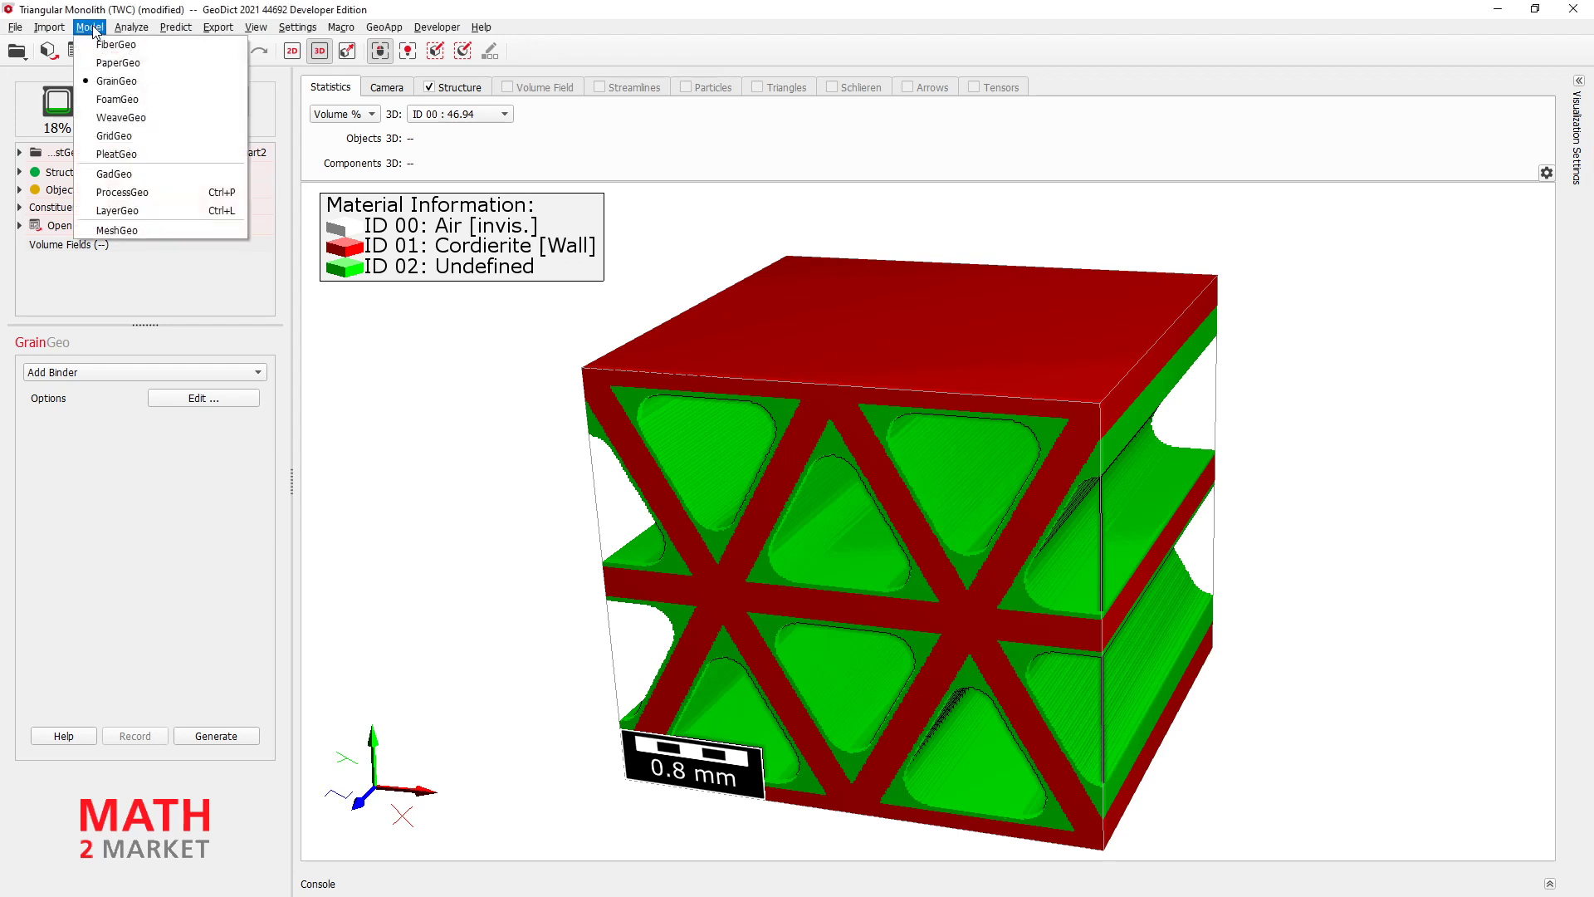
{"action": "left_click", "coordinate": [116, 80]}
{"action": "left_click", "coordinate": [137, 373]}
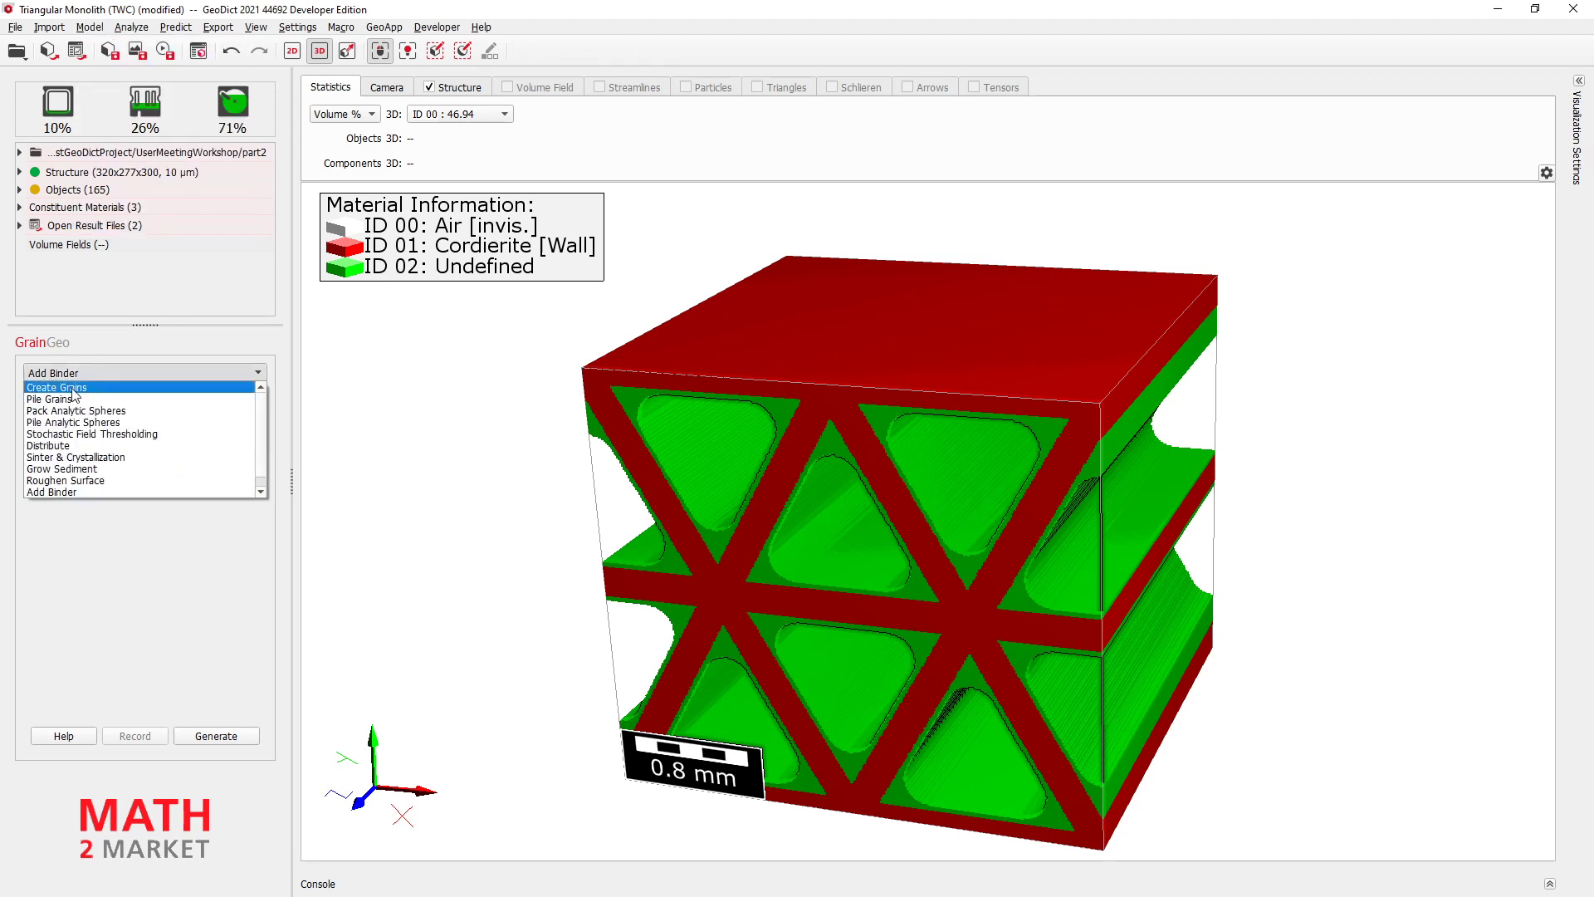
{"action": "left_click", "coordinate": [75, 388]}
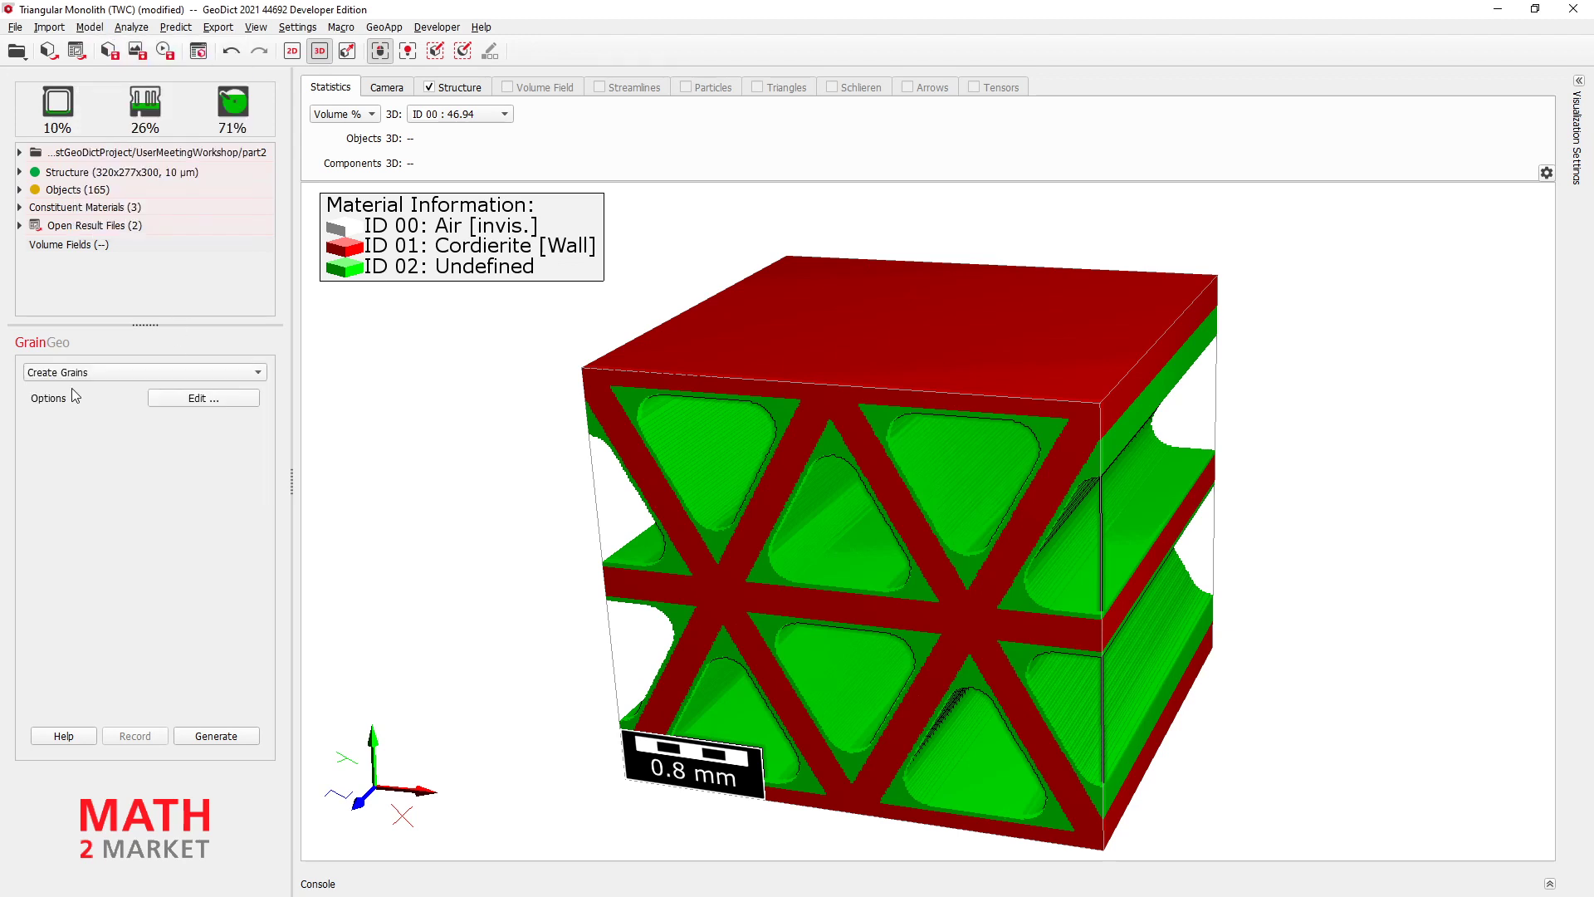
{"action": "left_click", "coordinate": [196, 400]}
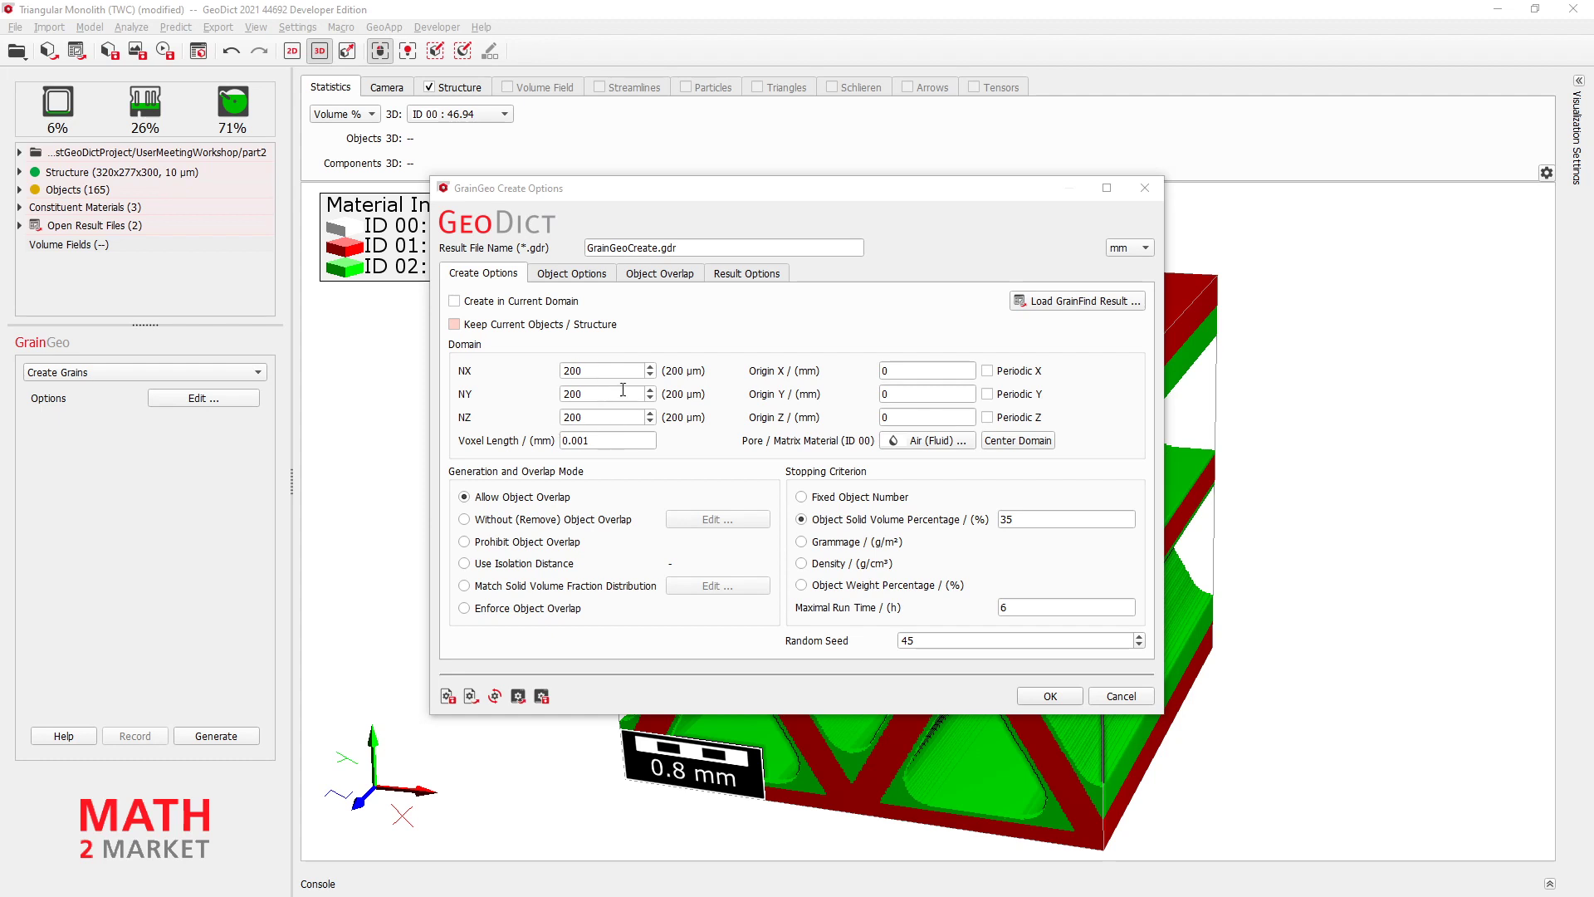
- Set the domain size to 320×277×300 in micrometres and edit the voxel length
{"action": "double_click", "coordinate": [598, 372]}
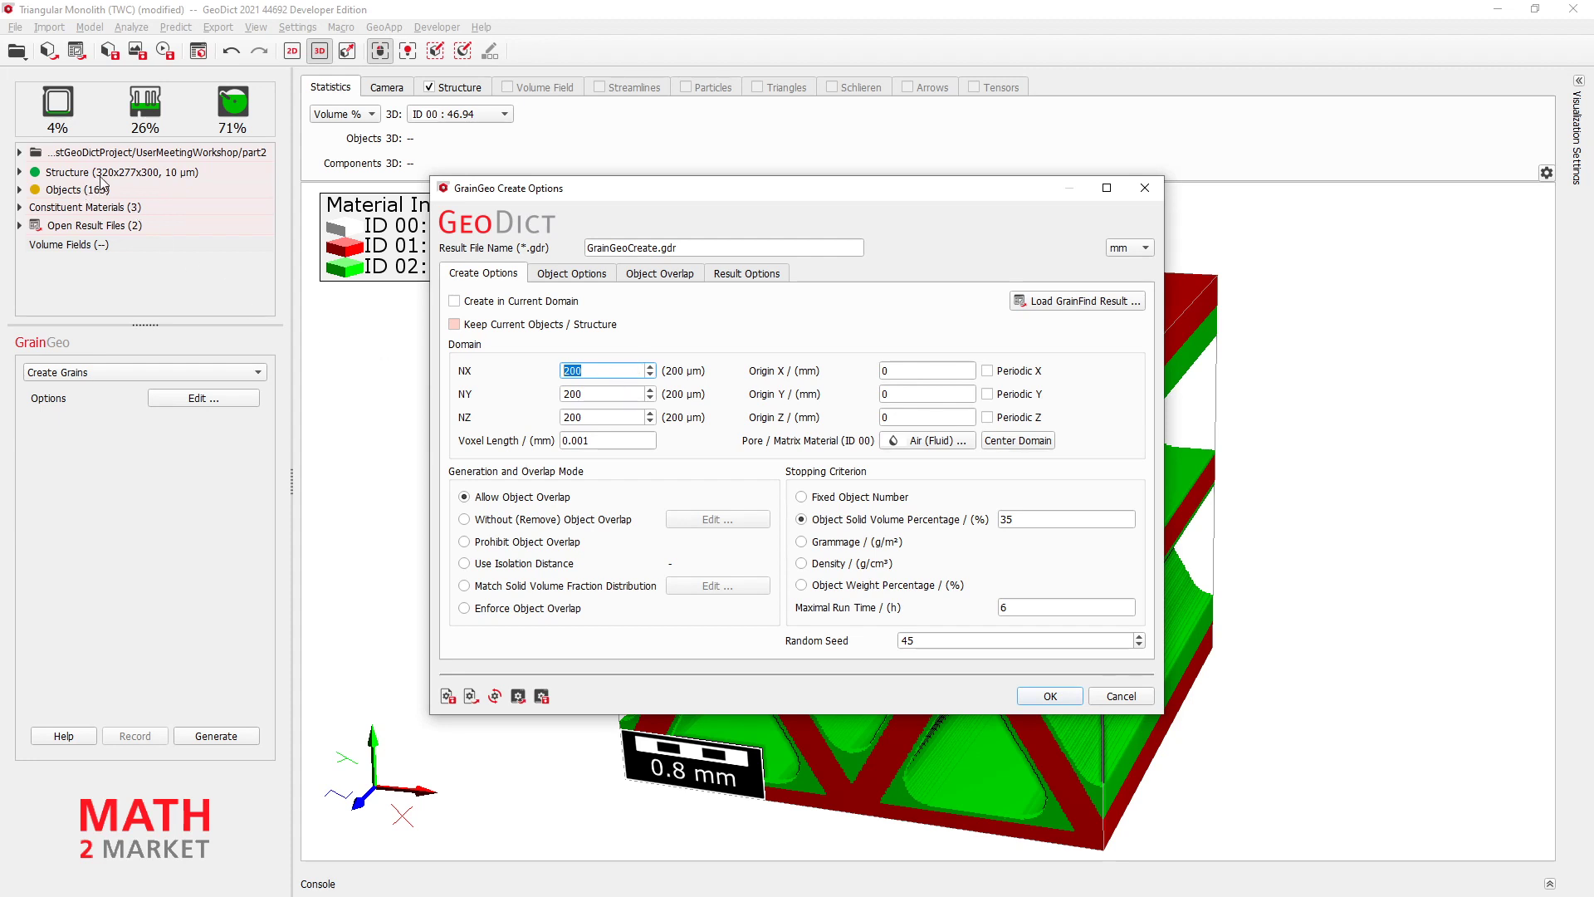
{"action": "type", "text": "320"}
{"action": "key", "text": "Tab"}
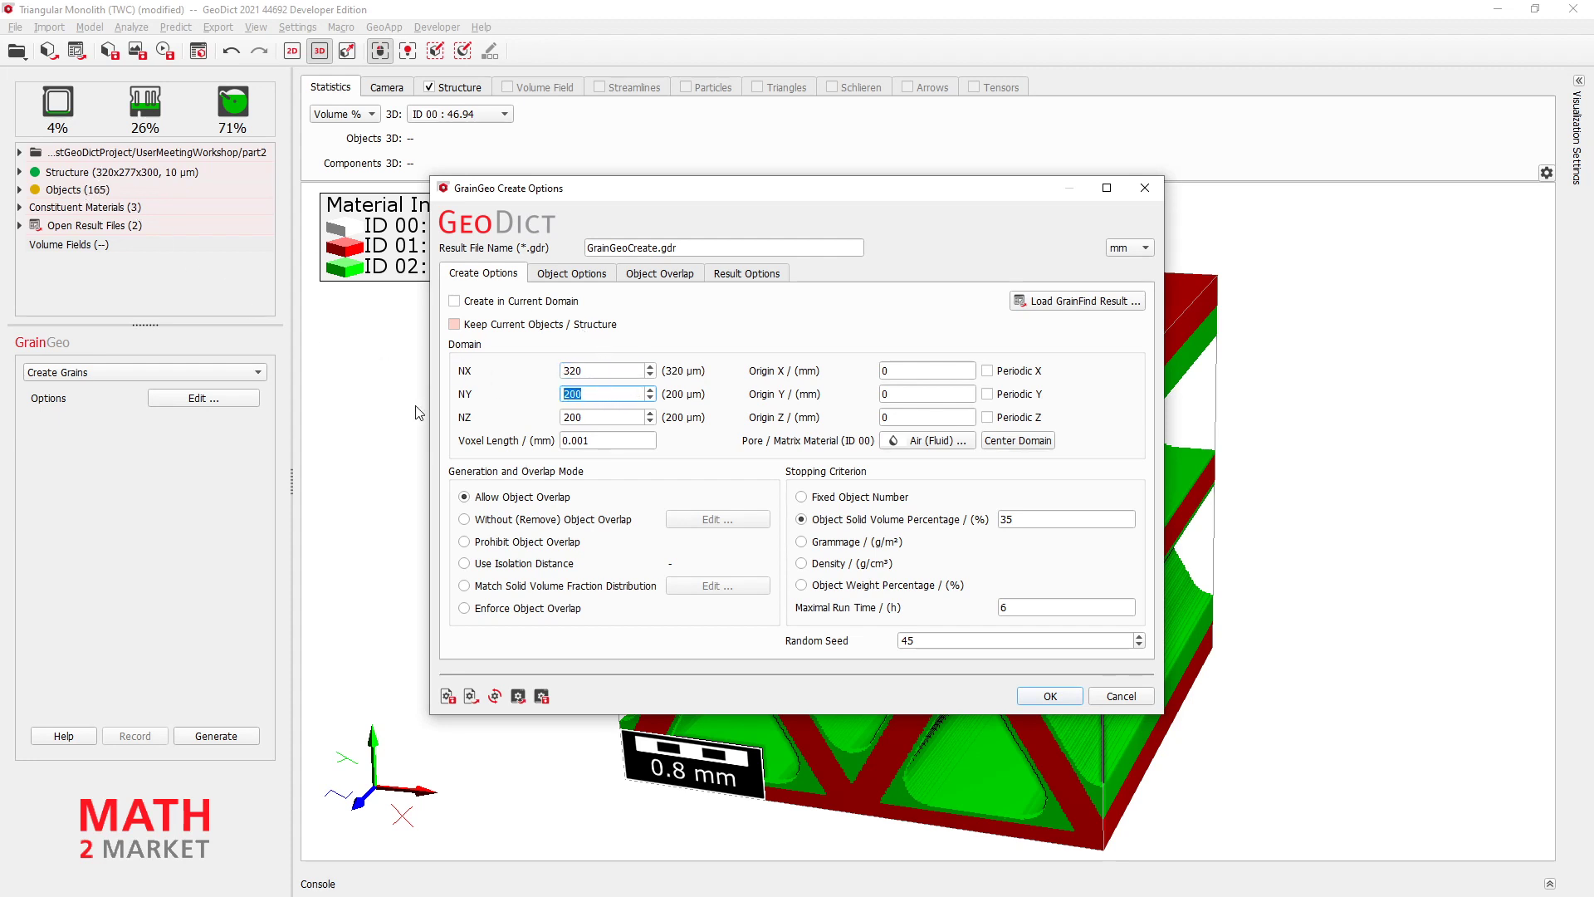
{"action": "type", "text": "277"}
{"action": "key", "text": "Tab"}
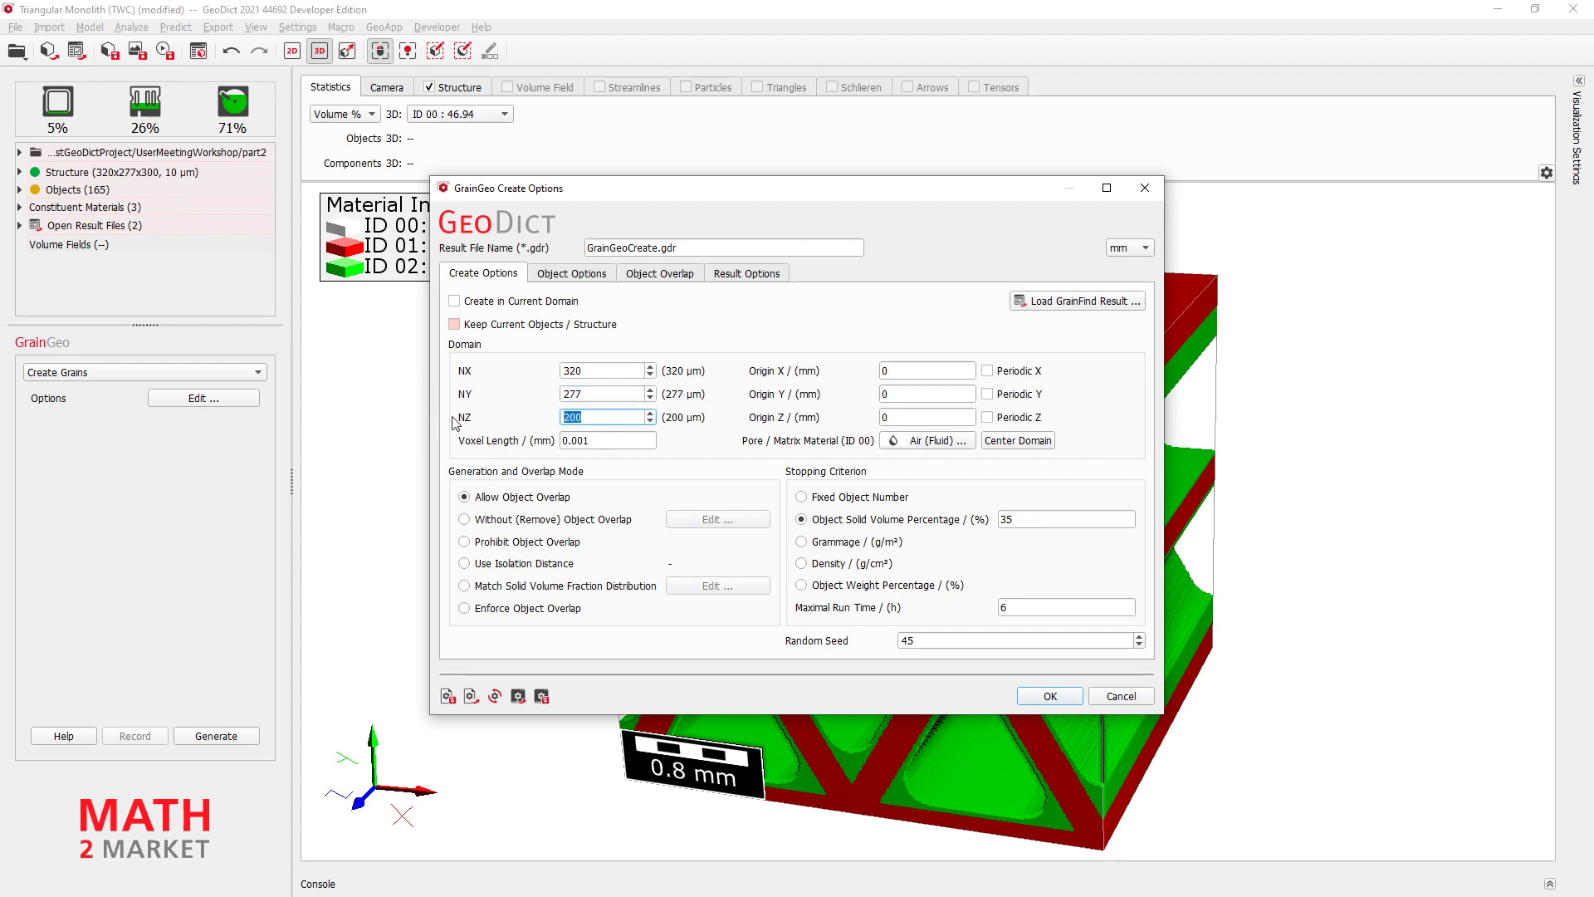
{"action": "type", "text": "300"}
{"action": "left_click", "coordinate": [1135, 254]}
{"action": "left_click", "coordinate": [1134, 287]}
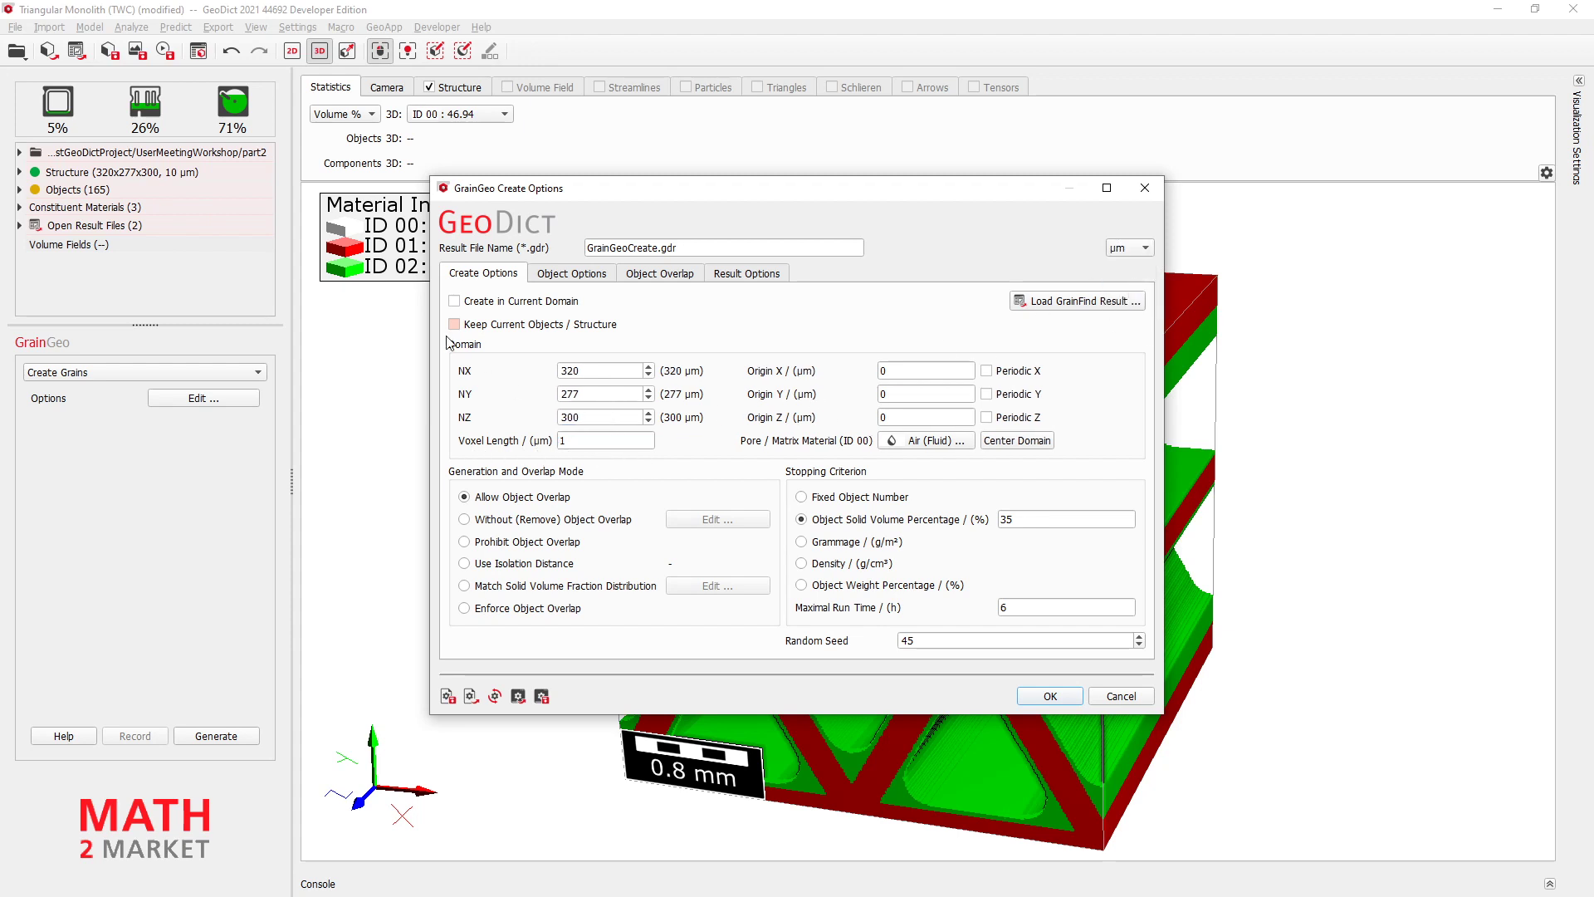
{"action": "left_click", "coordinate": [614, 441]}
{"action": "type", "text": "0"}
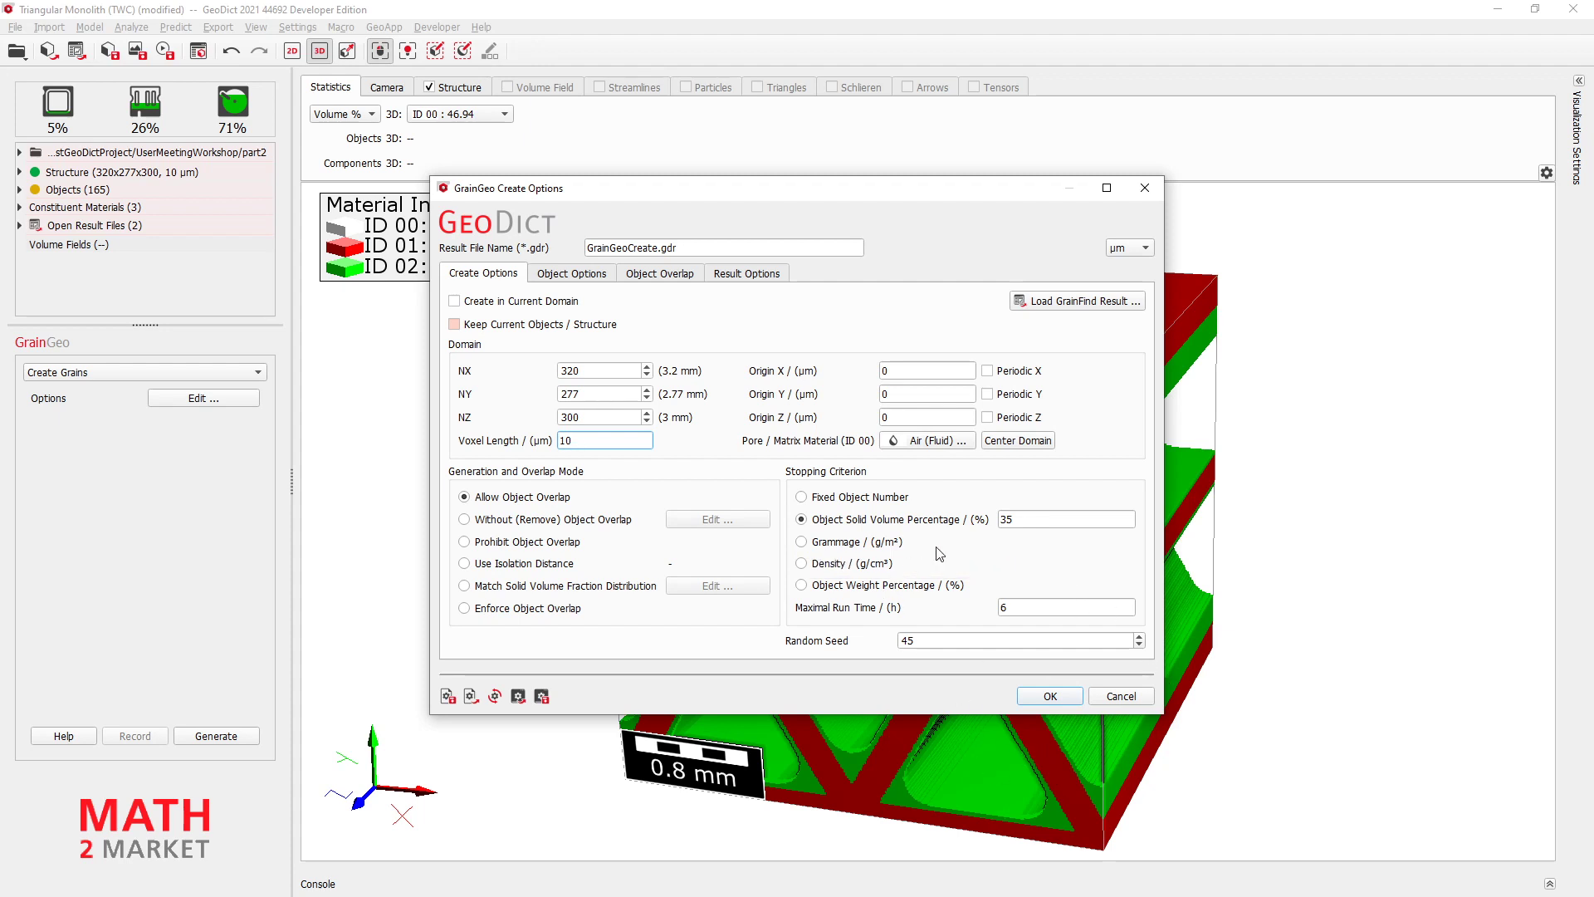
- Make grain creation stop at a fixed count of 1000 objects
{"action": "left_click", "coordinate": [814, 498]}
{"action": "left_click", "coordinate": [1073, 499]}
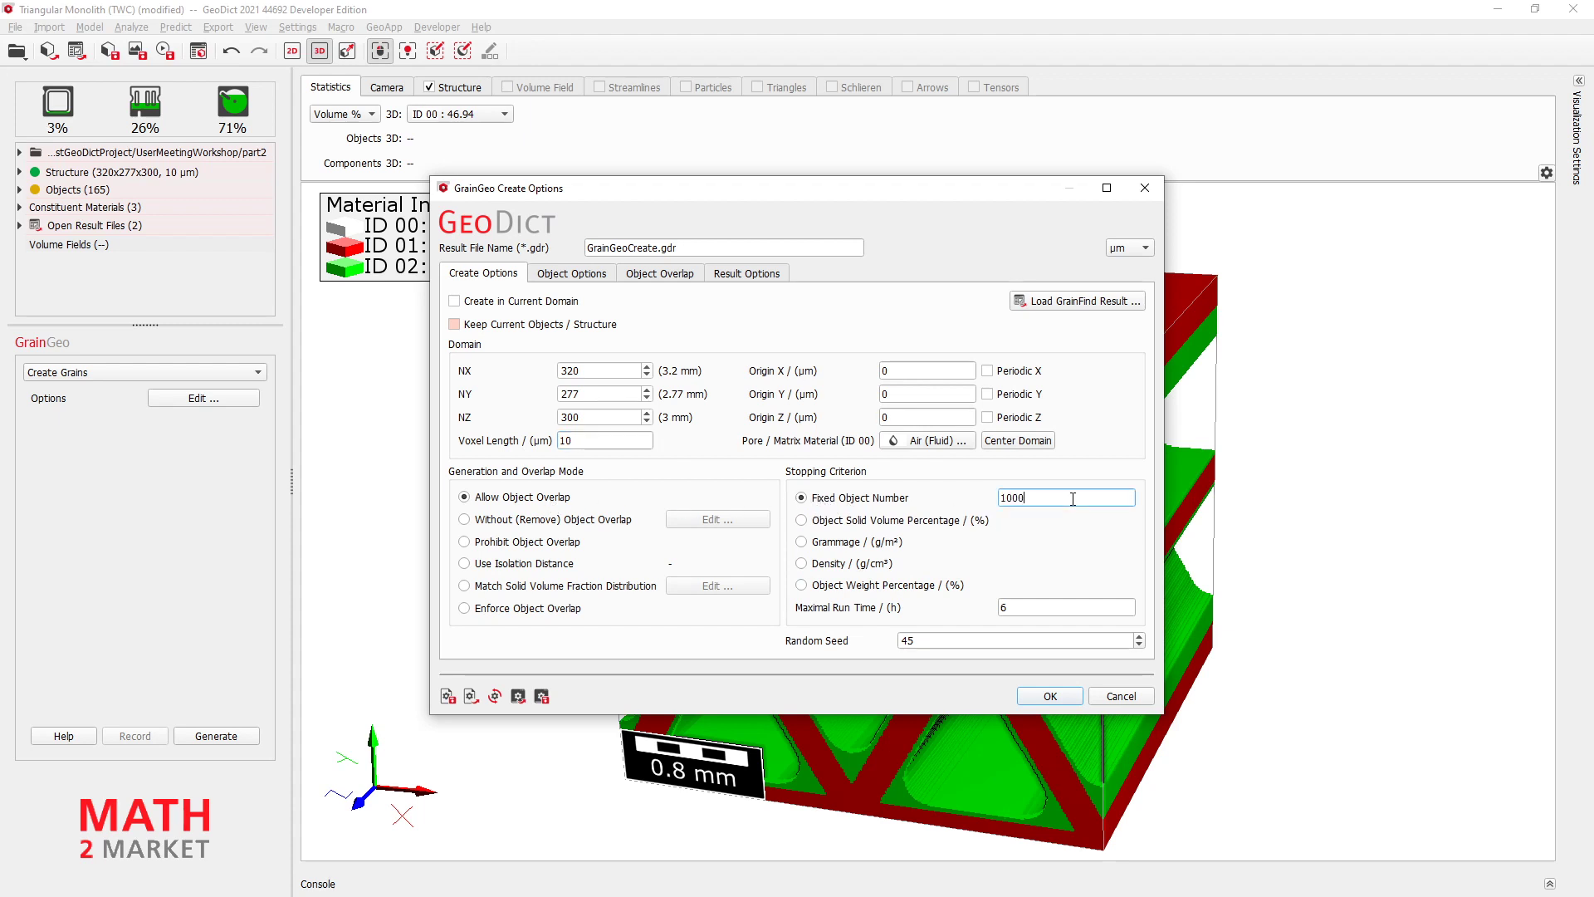
{"action": "double_click", "coordinate": [1063, 499]}
{"action": "left_click", "coordinate": [1058, 502]}
- Remove ellipsoids so only spheres remain, at 100% relative volume and 80 µm diameter
{"action": "left_click", "coordinate": [581, 275]}
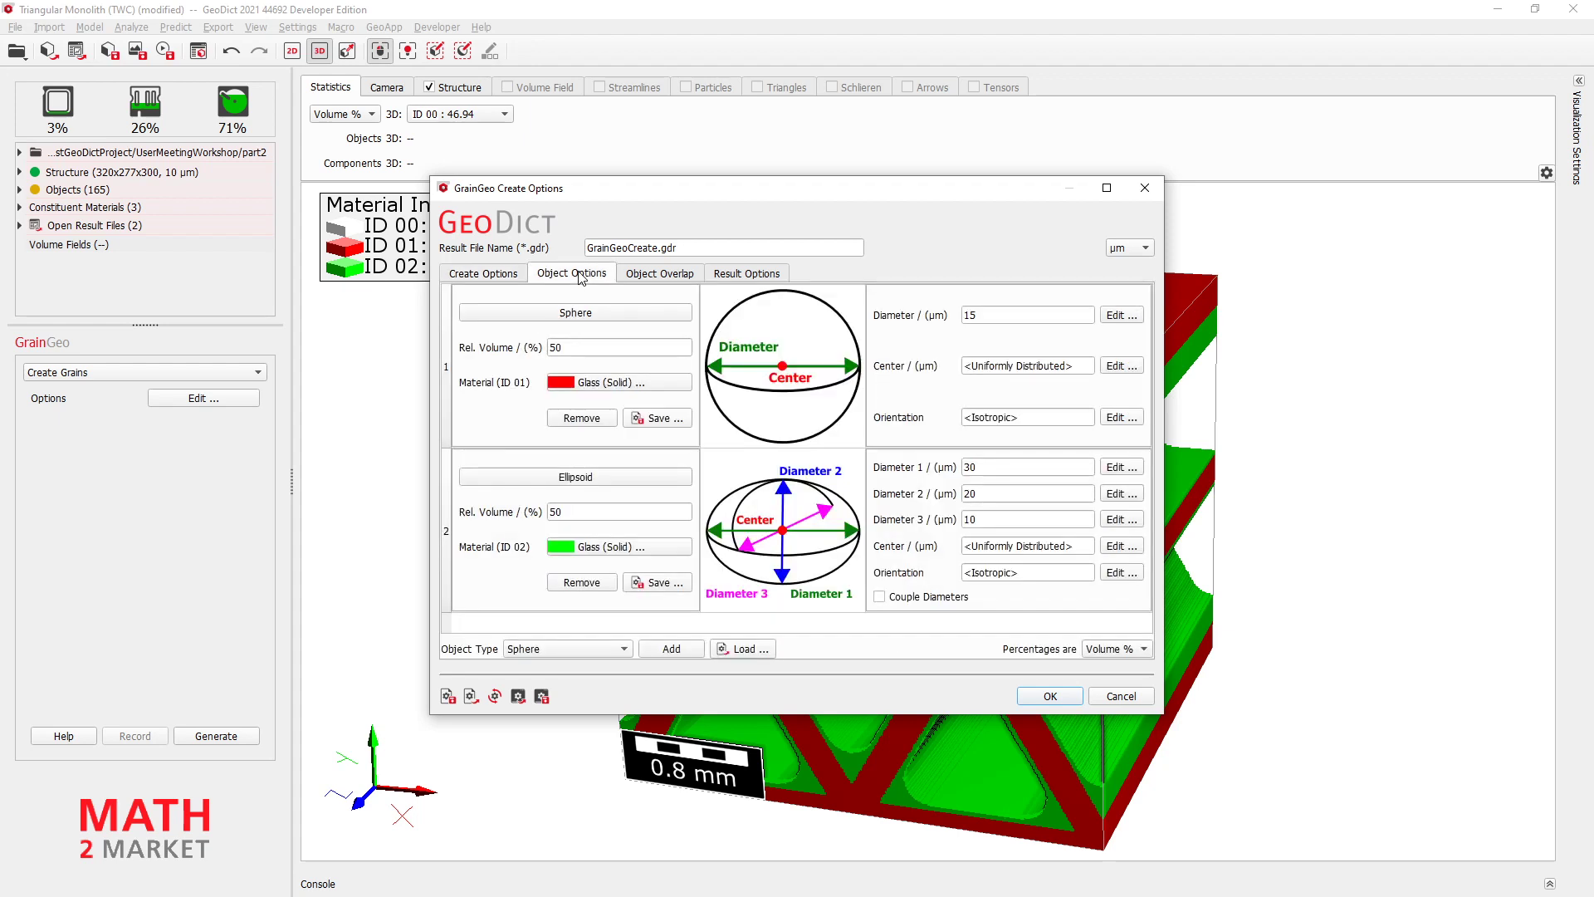
{"action": "left_click", "coordinate": [582, 583]}
{"action": "double_click", "coordinate": [598, 349]}
{"action": "type", "text": "100"}
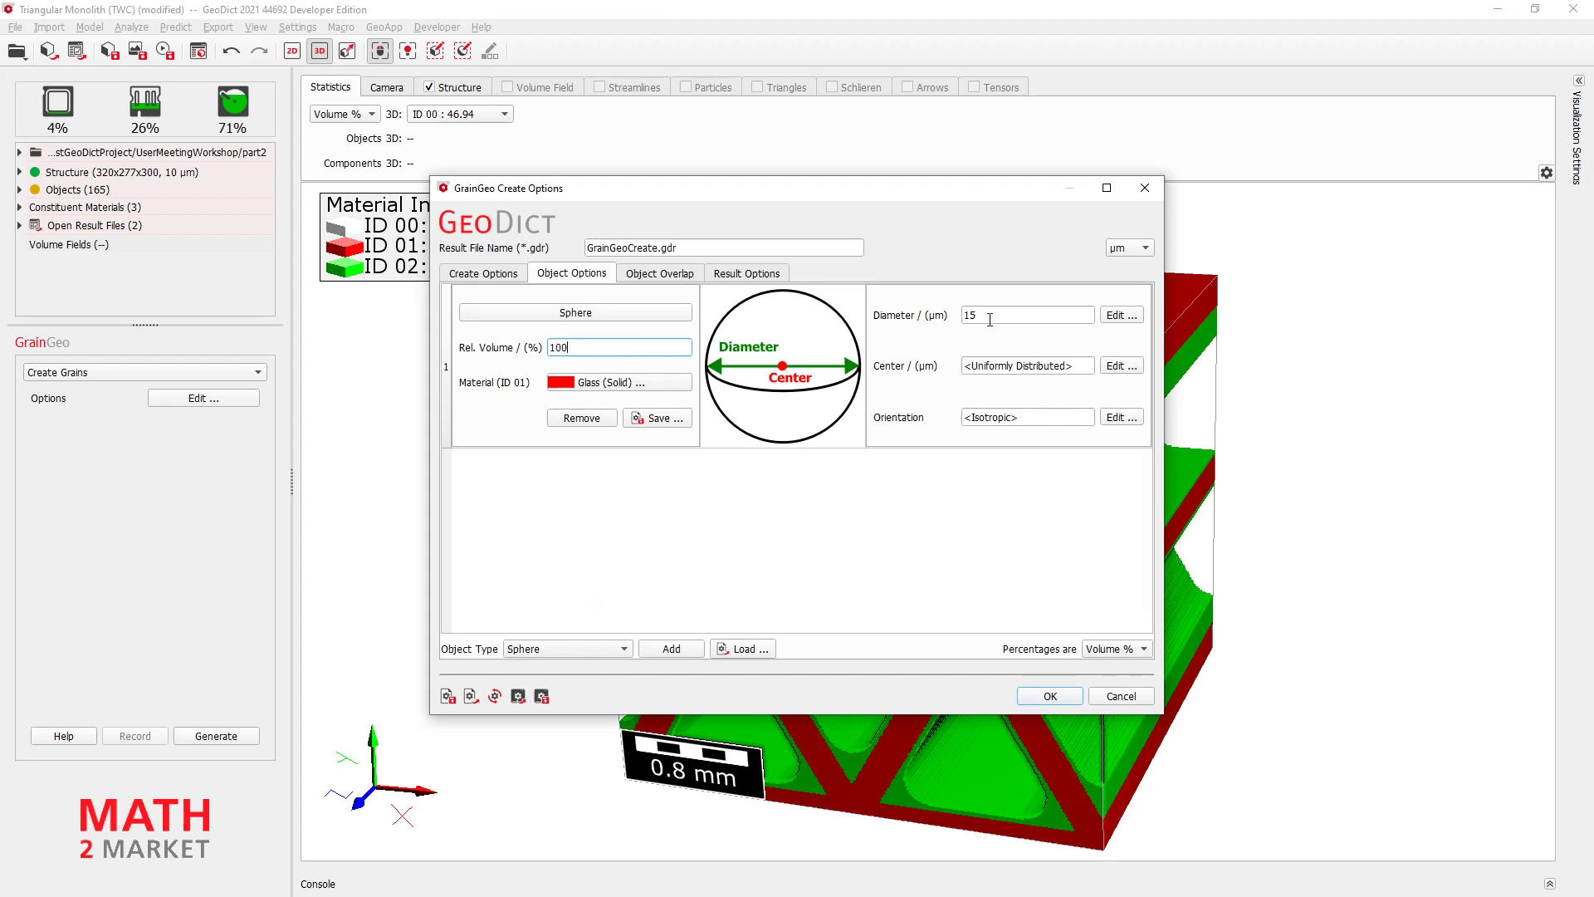
{"action": "double_click", "coordinate": [992, 318]}
{"action": "type", "text": "80"}
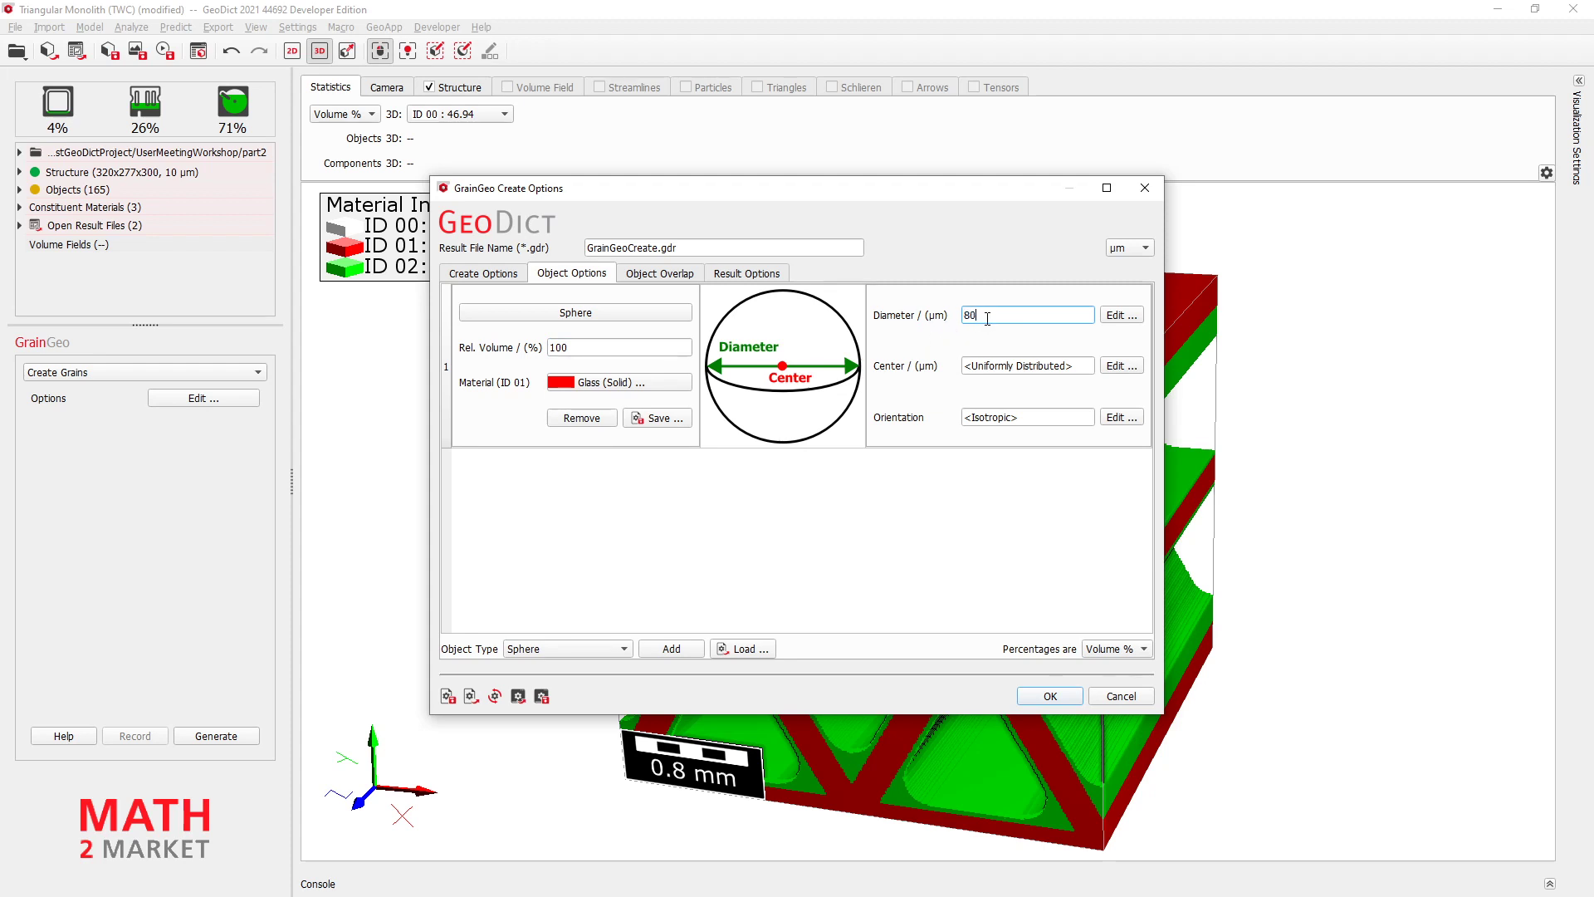
{"action": "left_click", "coordinate": [491, 275]}
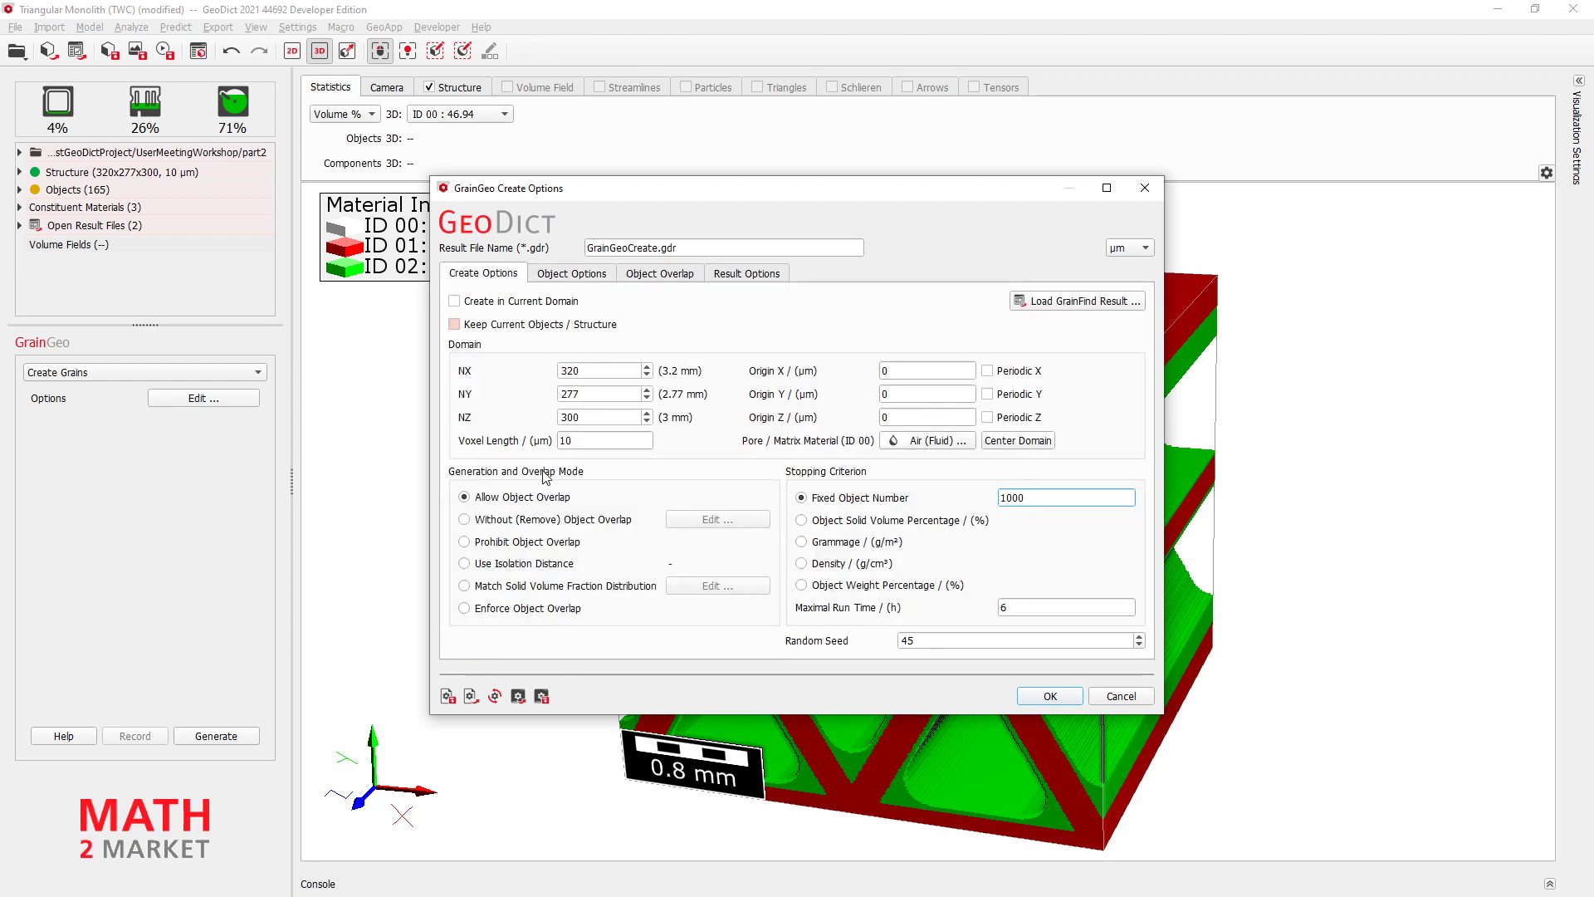
{"action": "left_click", "coordinate": [1050, 697]}
- Generate the 1000 sphere grains, overwriting the existing GrainGeoCreate.gdr result, and inspect them
{"action": "left_click", "coordinate": [216, 736]}
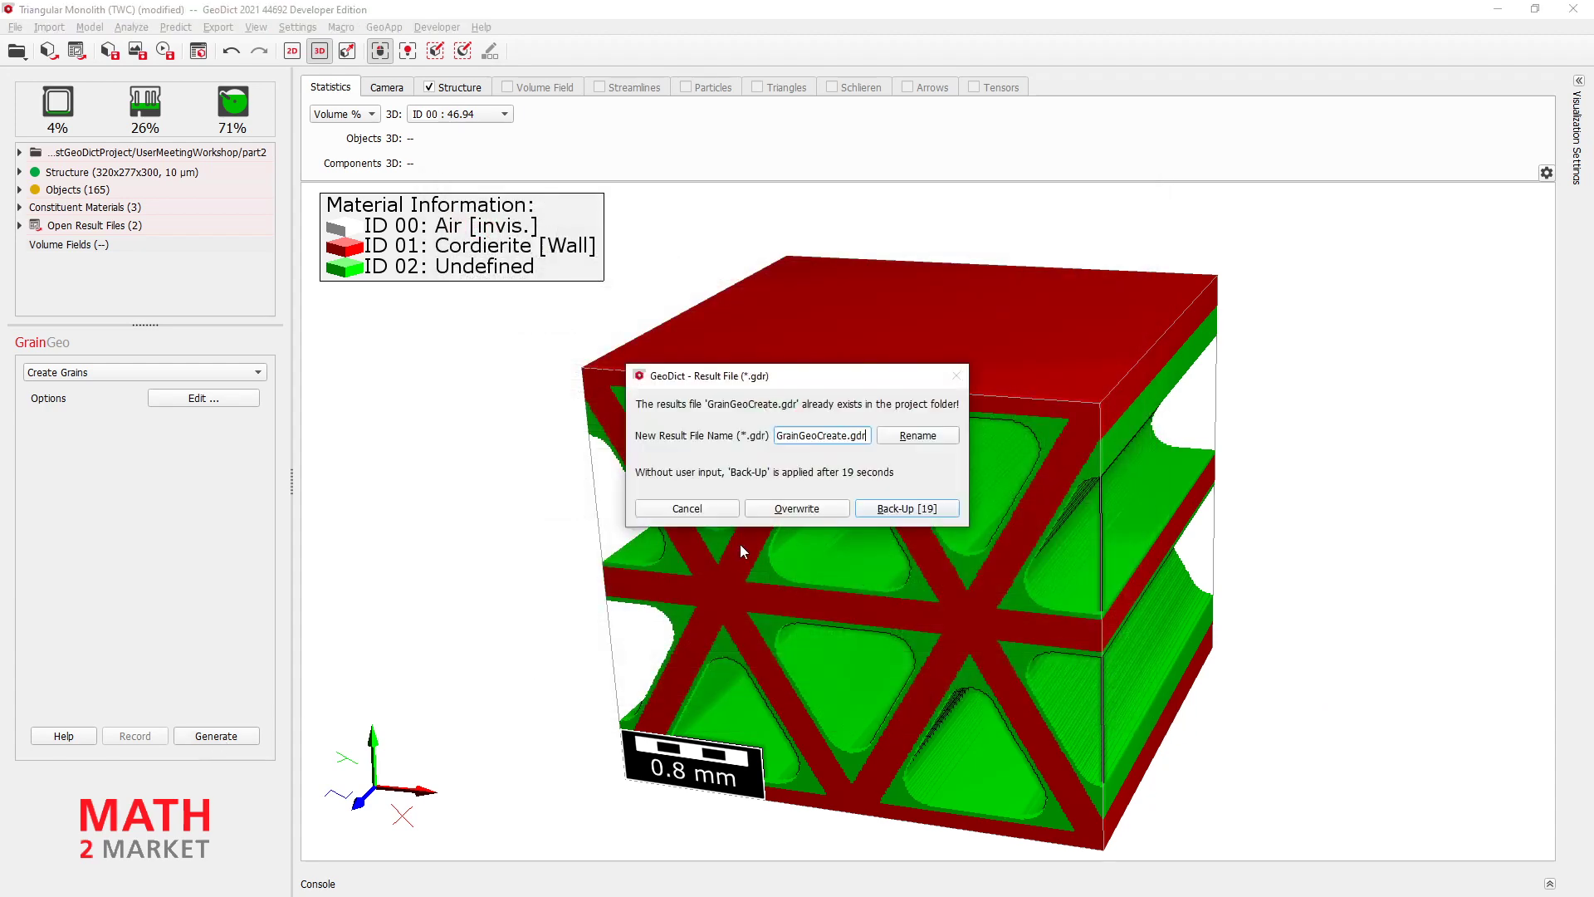
{"action": "left_click", "coordinate": [789, 512]}
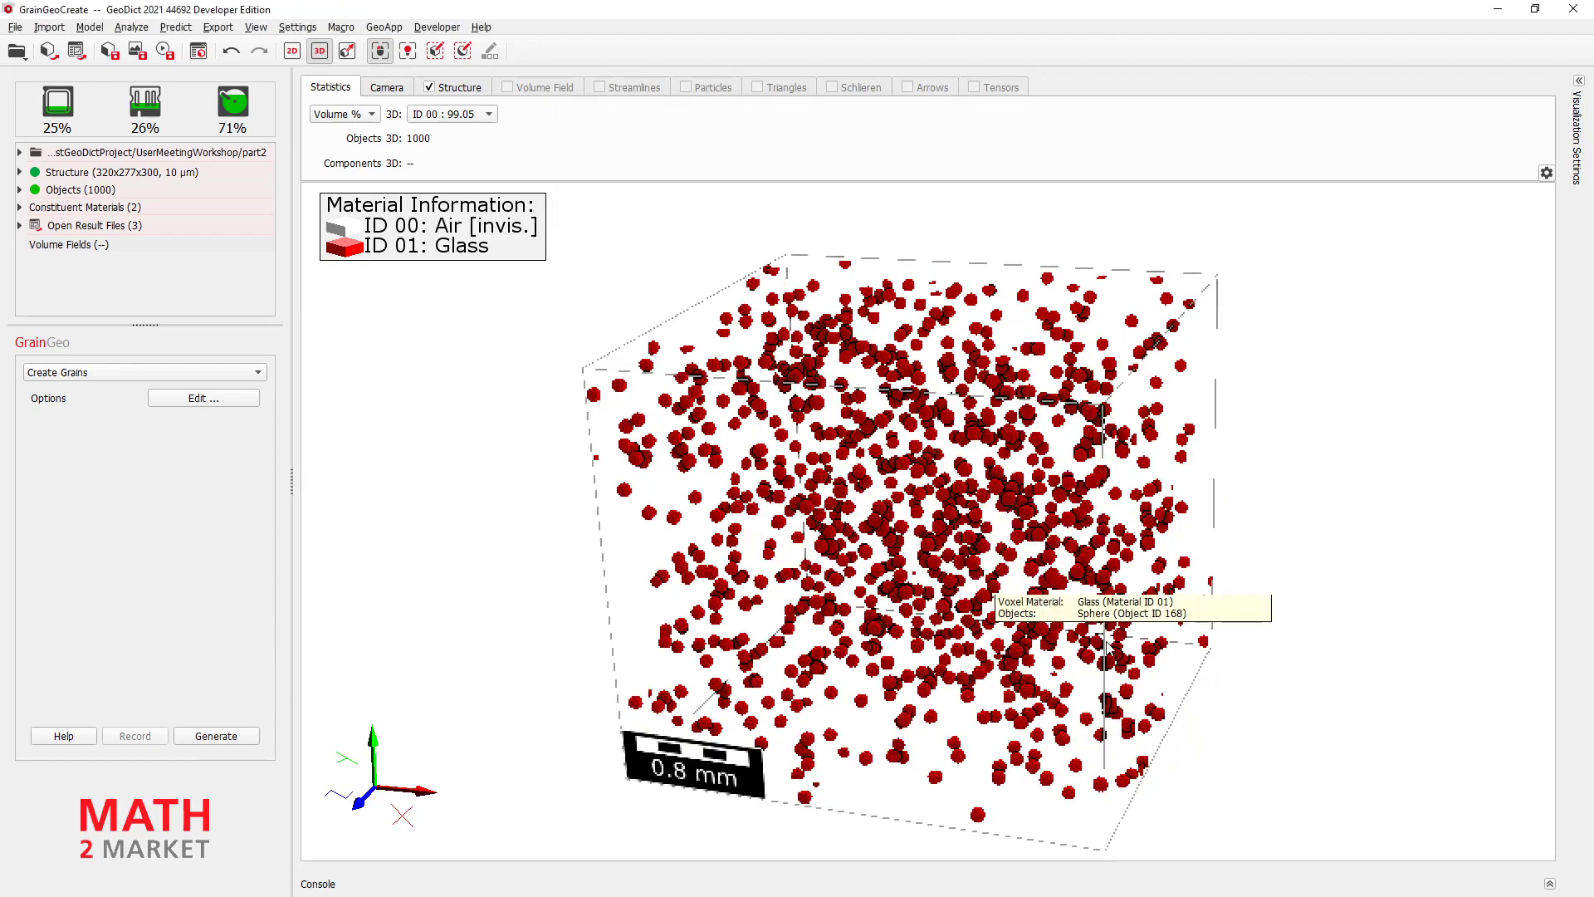
{"action": "left_click_drag", "start_coordinate": [1004, 612], "coordinate": [1029, 508]}
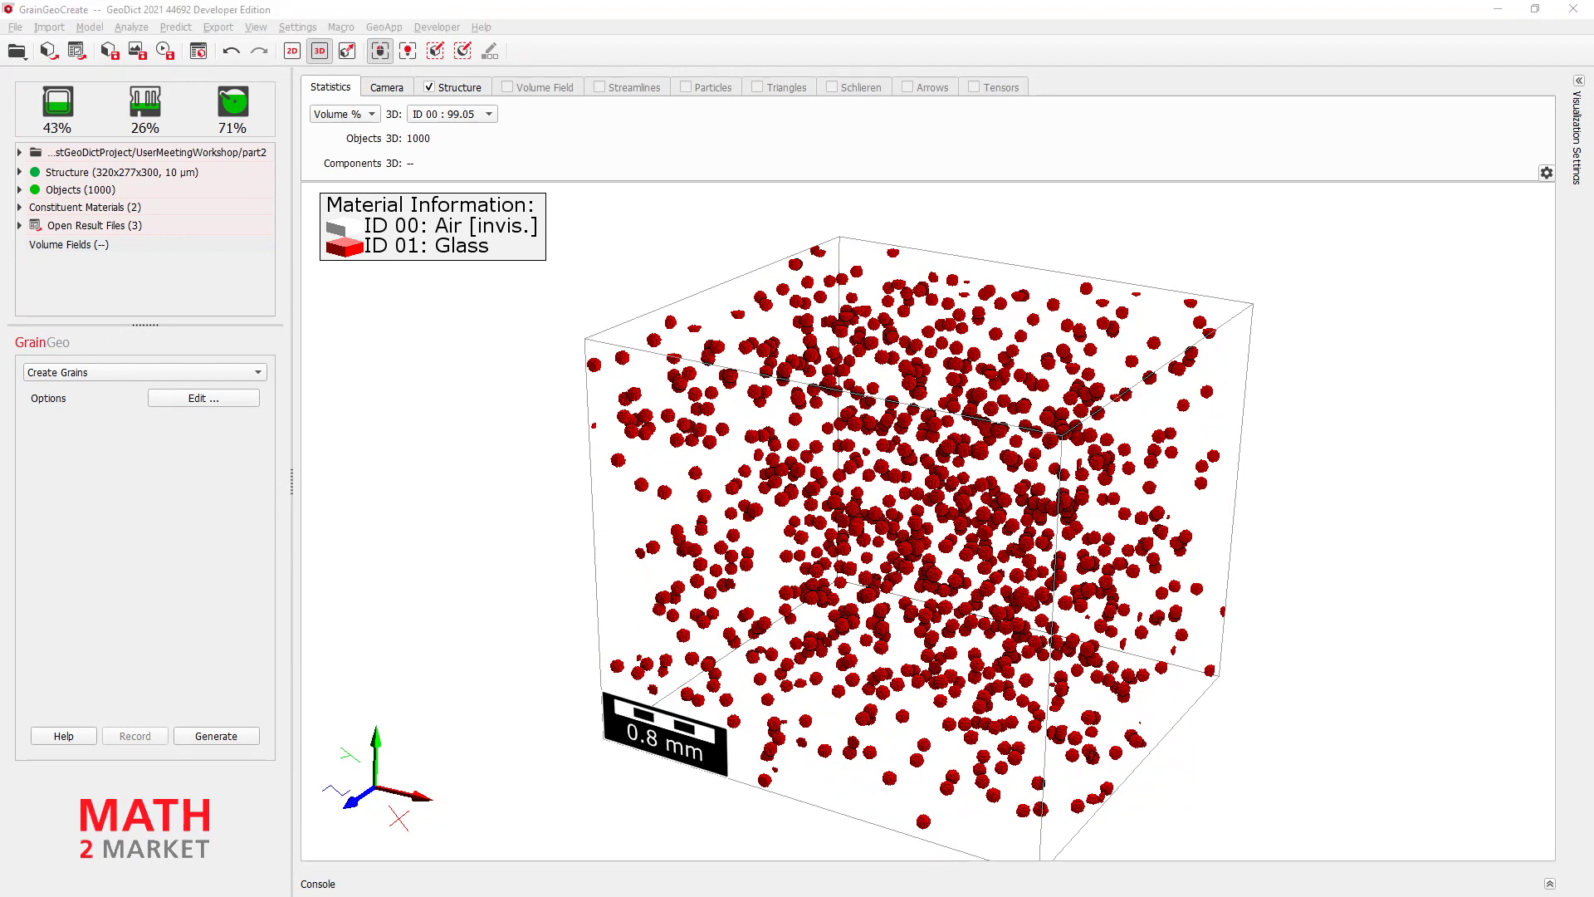
{"action": "left_click", "coordinate": [186, 380]}
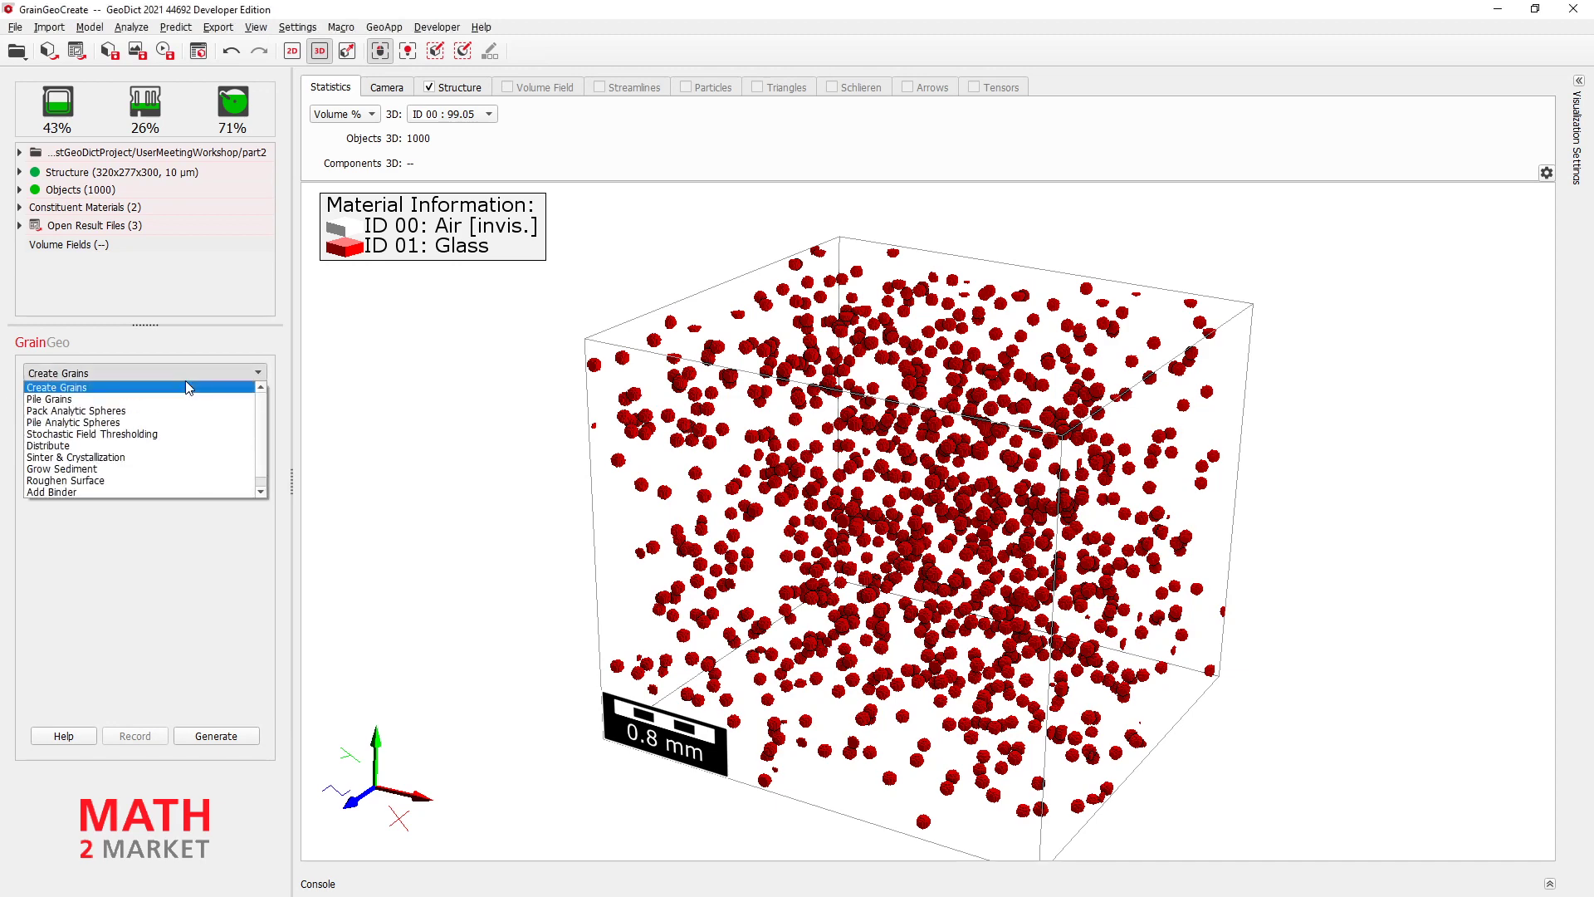
- Choose Grow Sediment and raise its Exceed SVP limit from 80 to 100%
{"action": "left_click", "coordinate": [69, 470]}
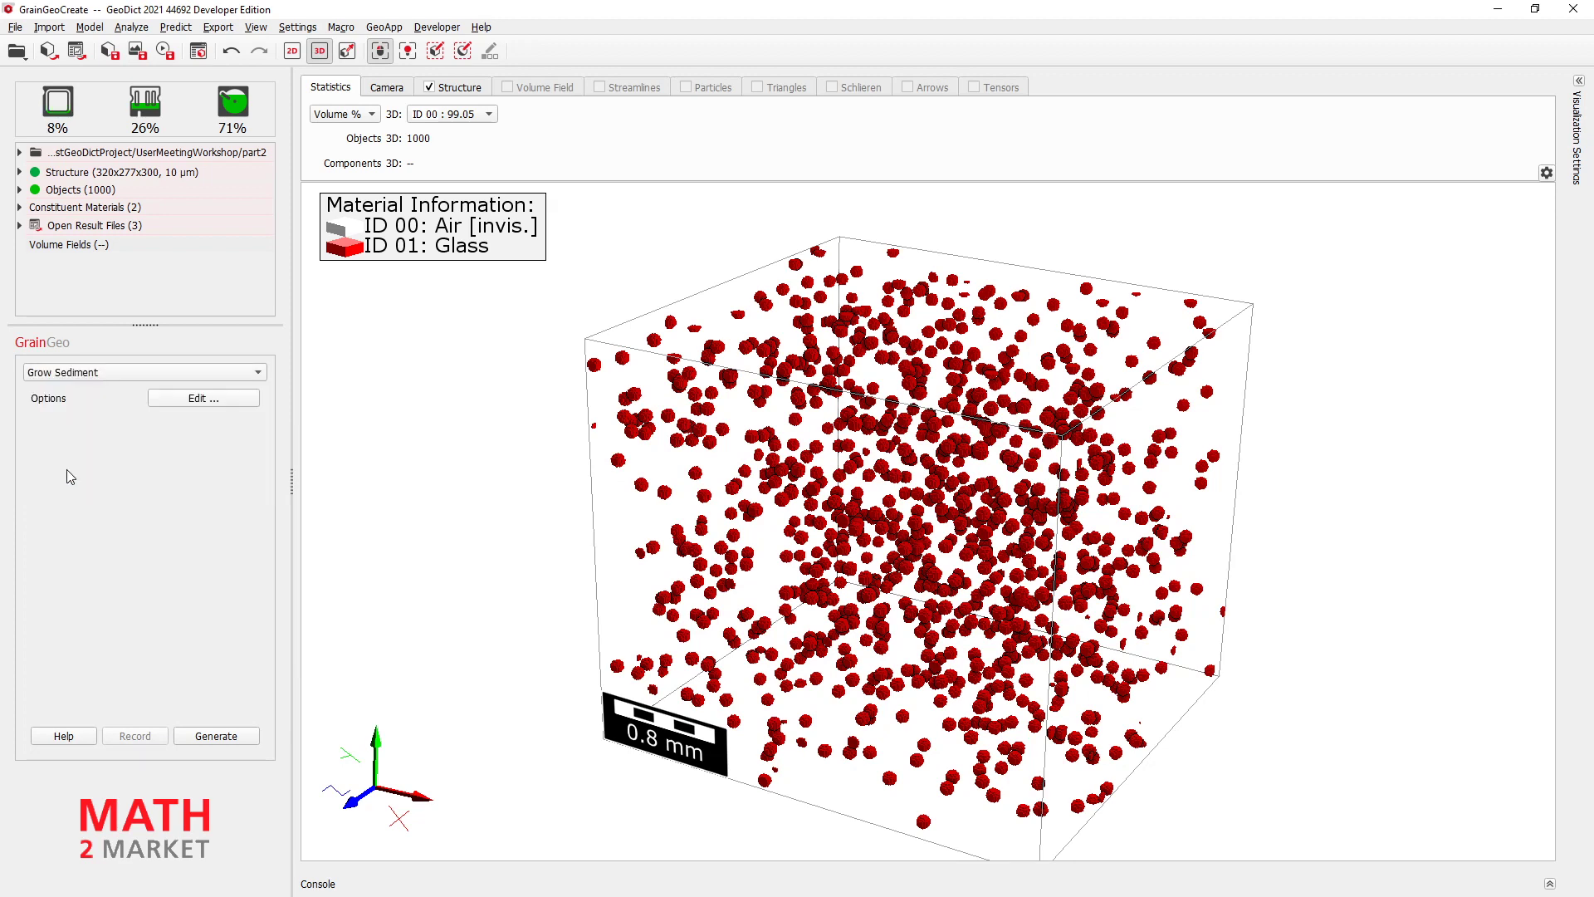
{"action": "left_click", "coordinate": [218, 397]}
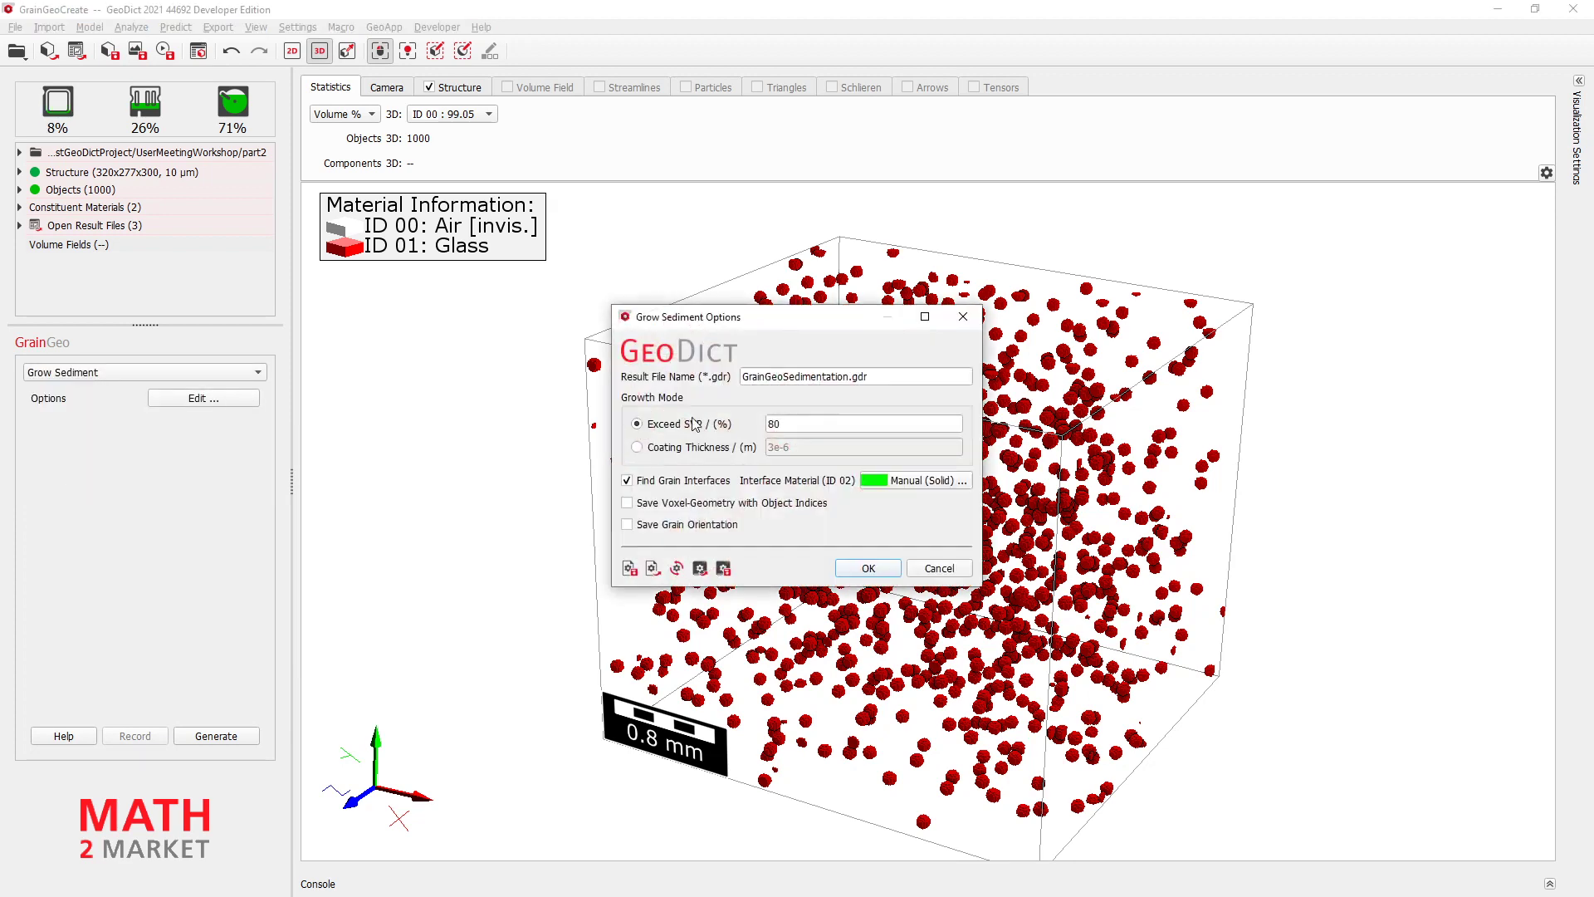
{"action": "left_click_drag", "start_coordinate": [771, 320], "coordinate": [388, 341]}
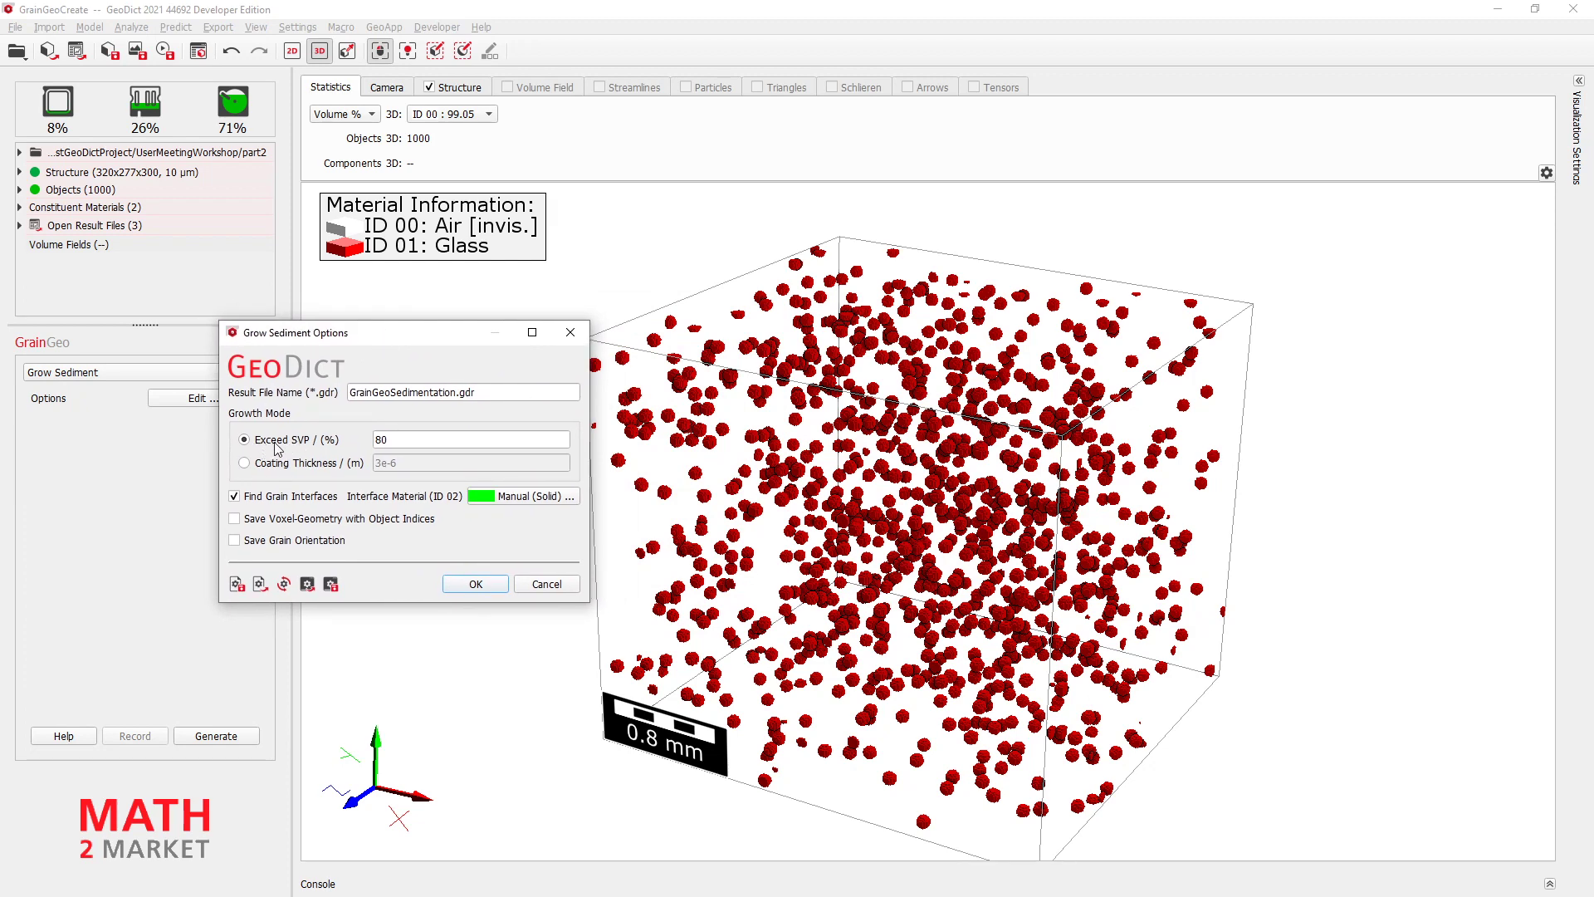
{"action": "double_click", "coordinate": [459, 444]}
{"action": "type", "text": "100"}
- Run sediment growth, overwriting the old result, and zoom in on the top-face grain boundaries
{"action": "left_click", "coordinate": [490, 583]}
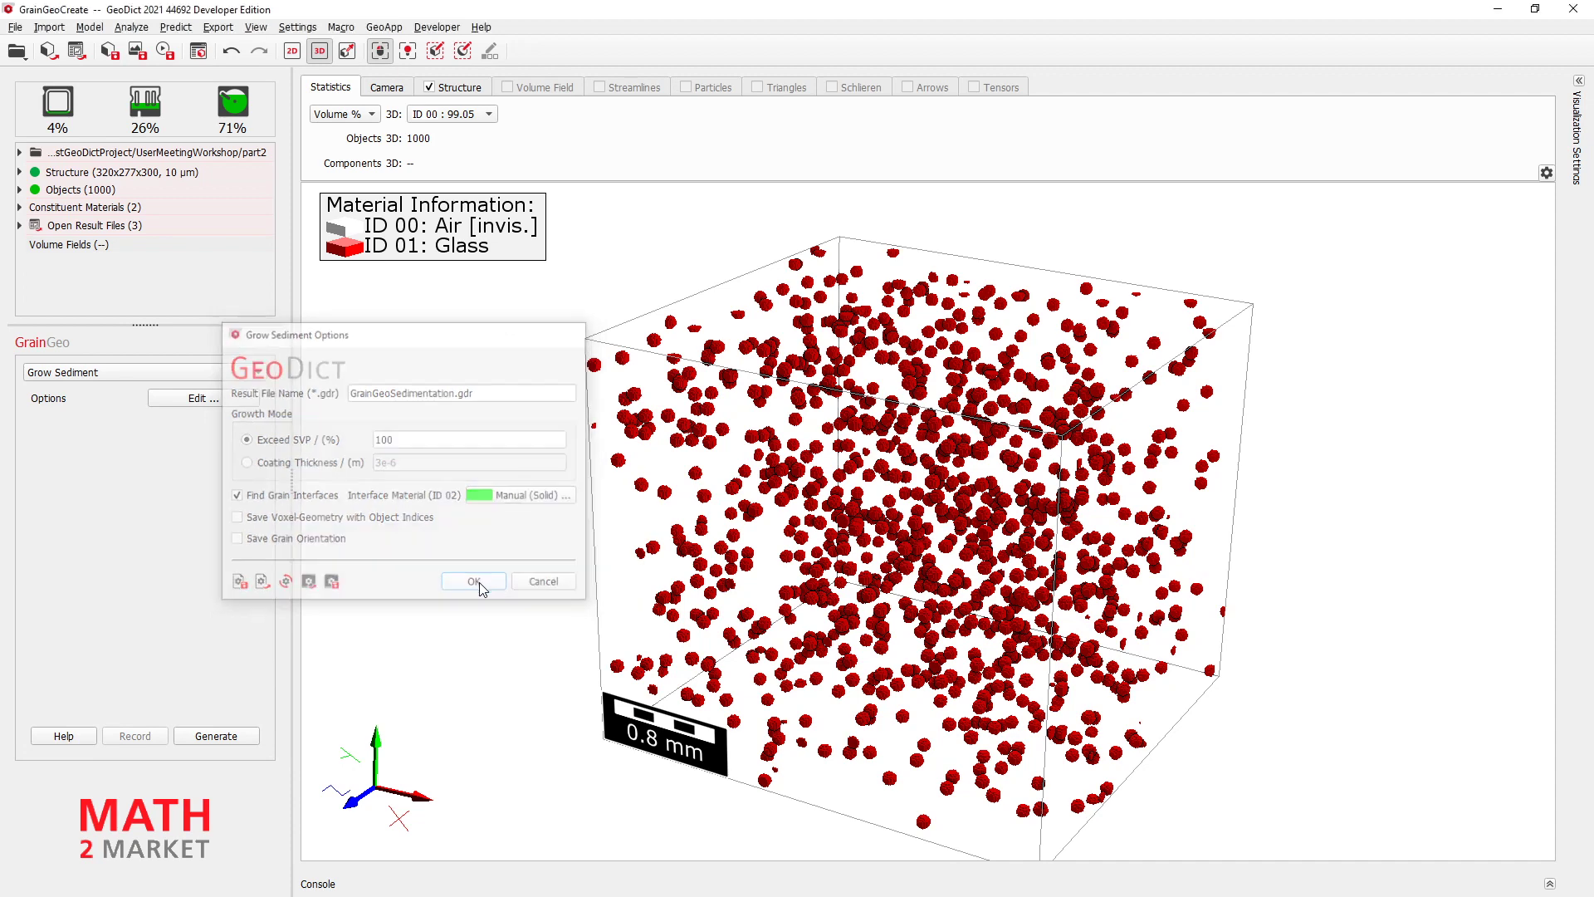
{"action": "left_click", "coordinate": [223, 739]}
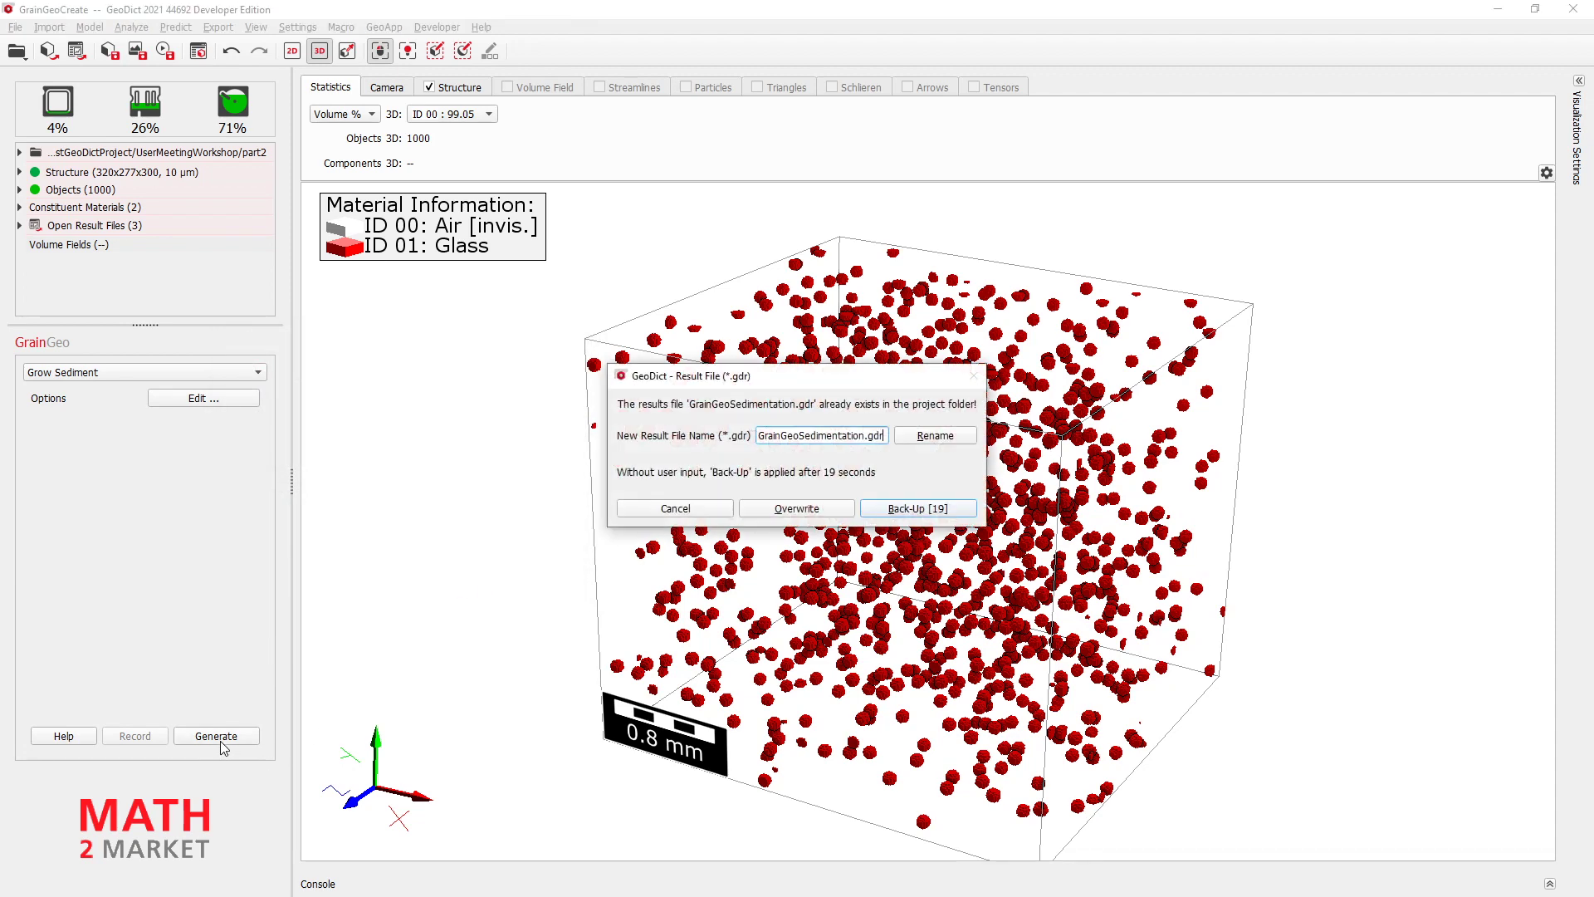
{"action": "left_click", "coordinate": [797, 508]}
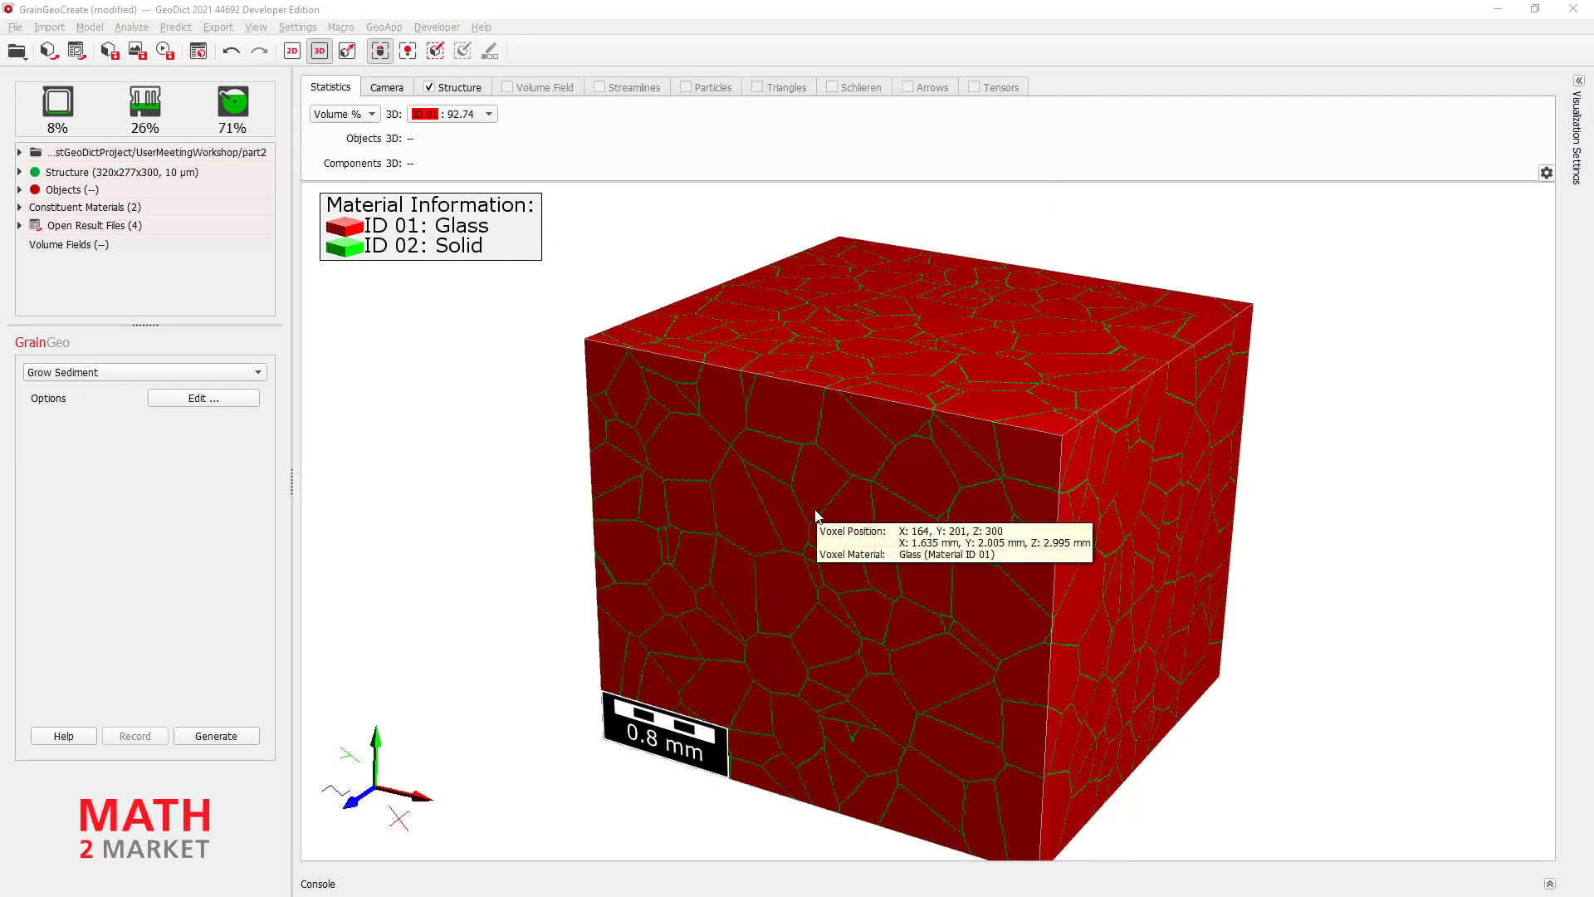
{"action": "left_click_drag", "start_coordinate": [828, 453], "coordinate": [875, 617]}
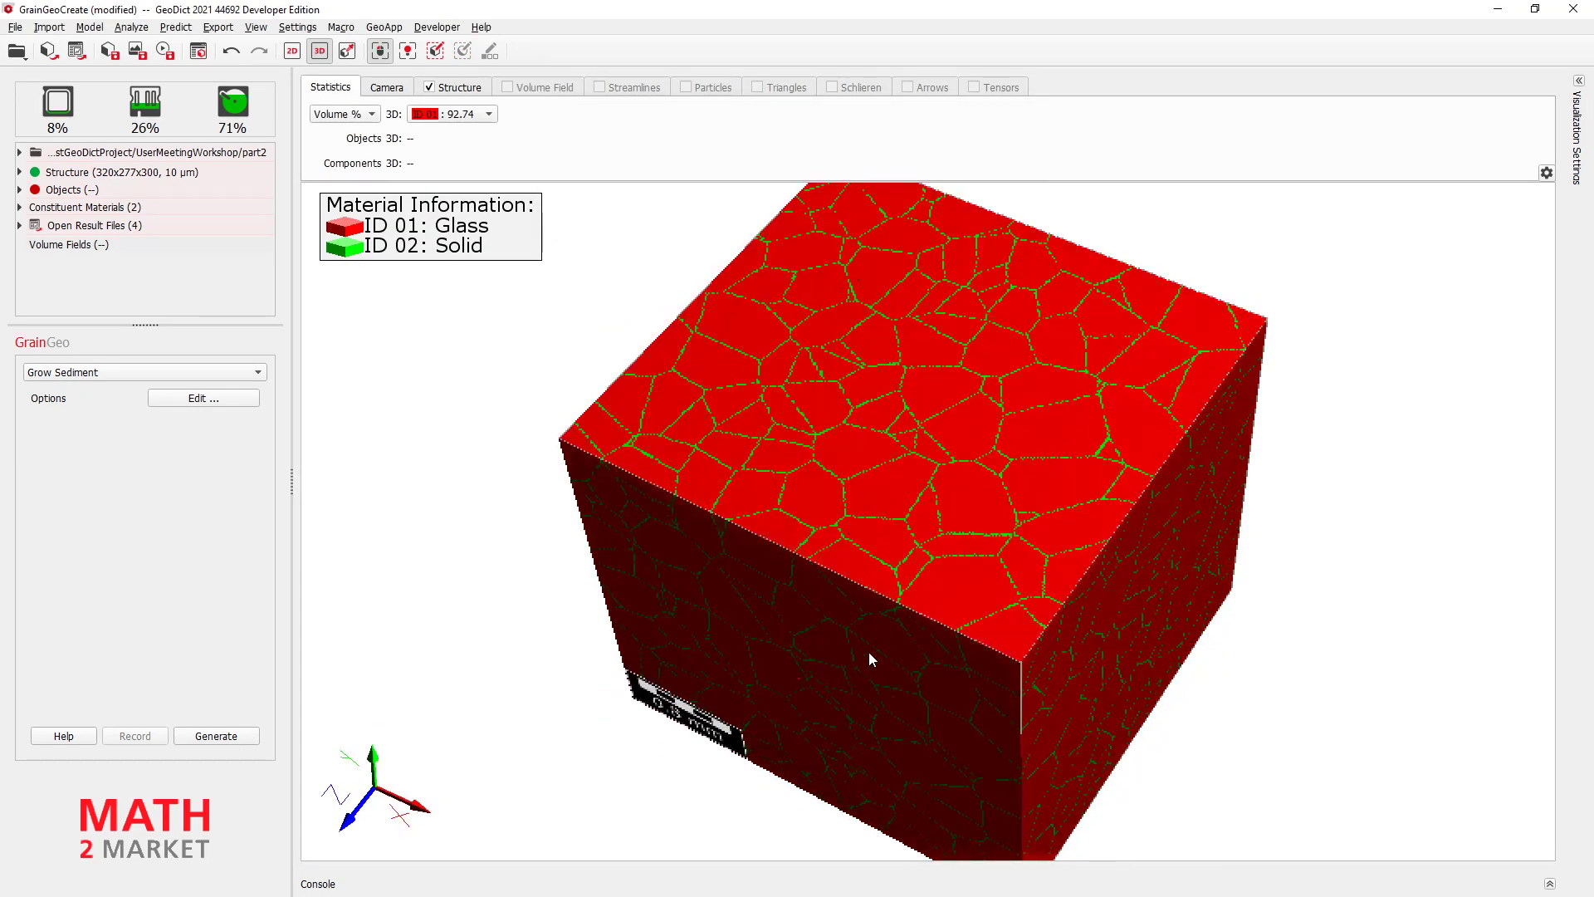
{"action": "scroll", "coordinate": [920, 603], "scroll_direction": "up", "scroll_amount": 5}
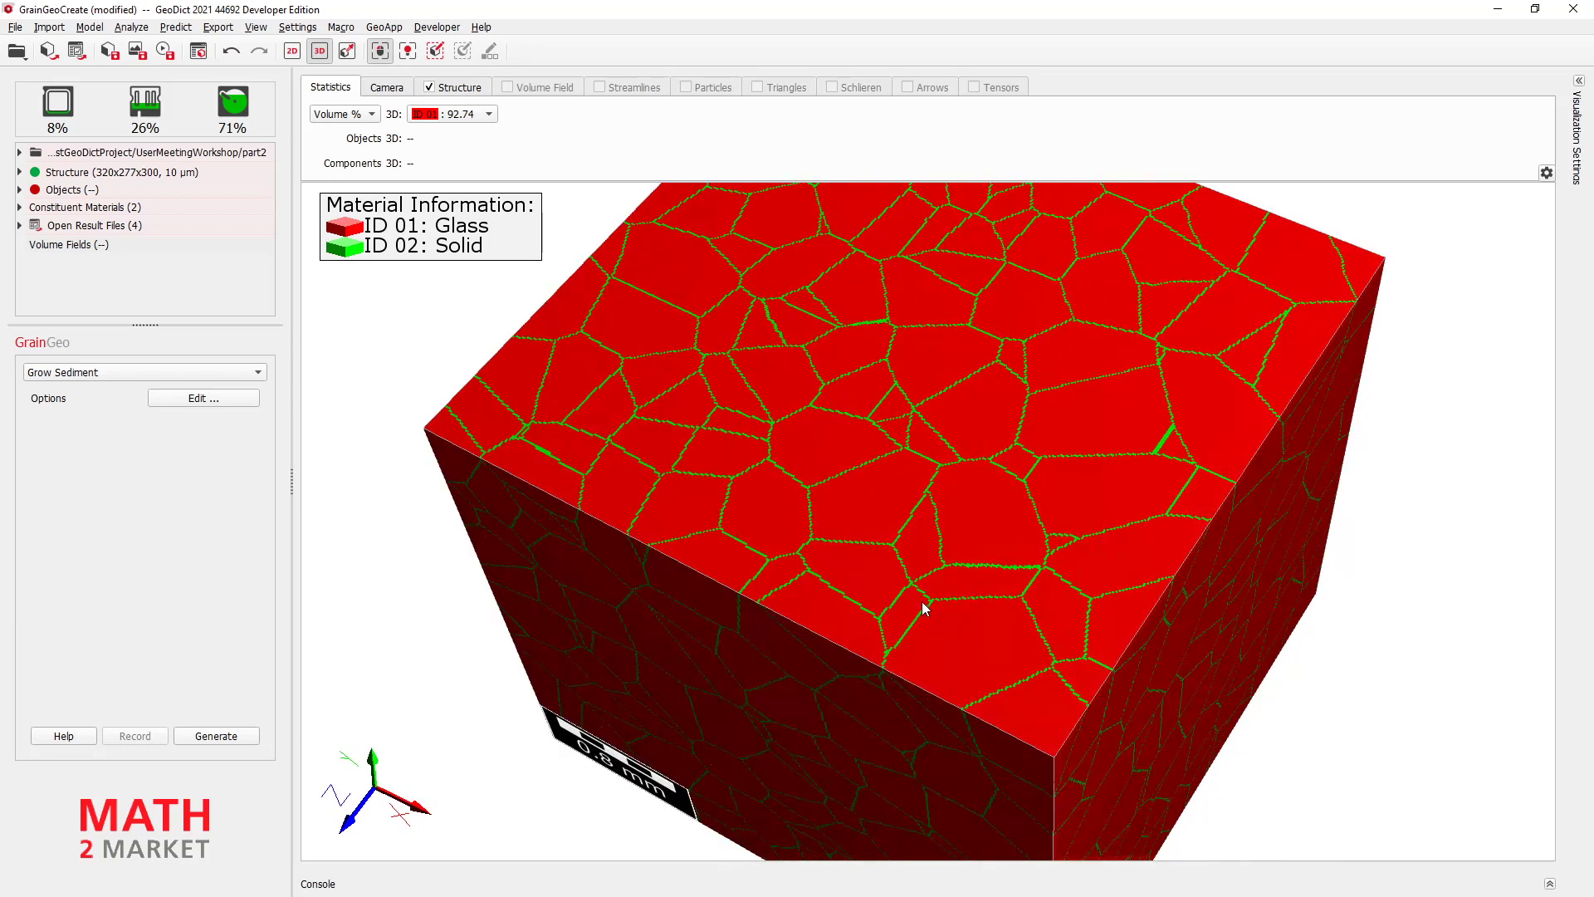
{"action": "mouse_move", "coordinate": [918, 395]}
{"action": "left_mouse_down"}
{"action": "mouse_move", "coordinate": [904, 516]}
{"action": "mouse_move", "coordinate": [894, 380]}
{"action": "left_mouse_up"}
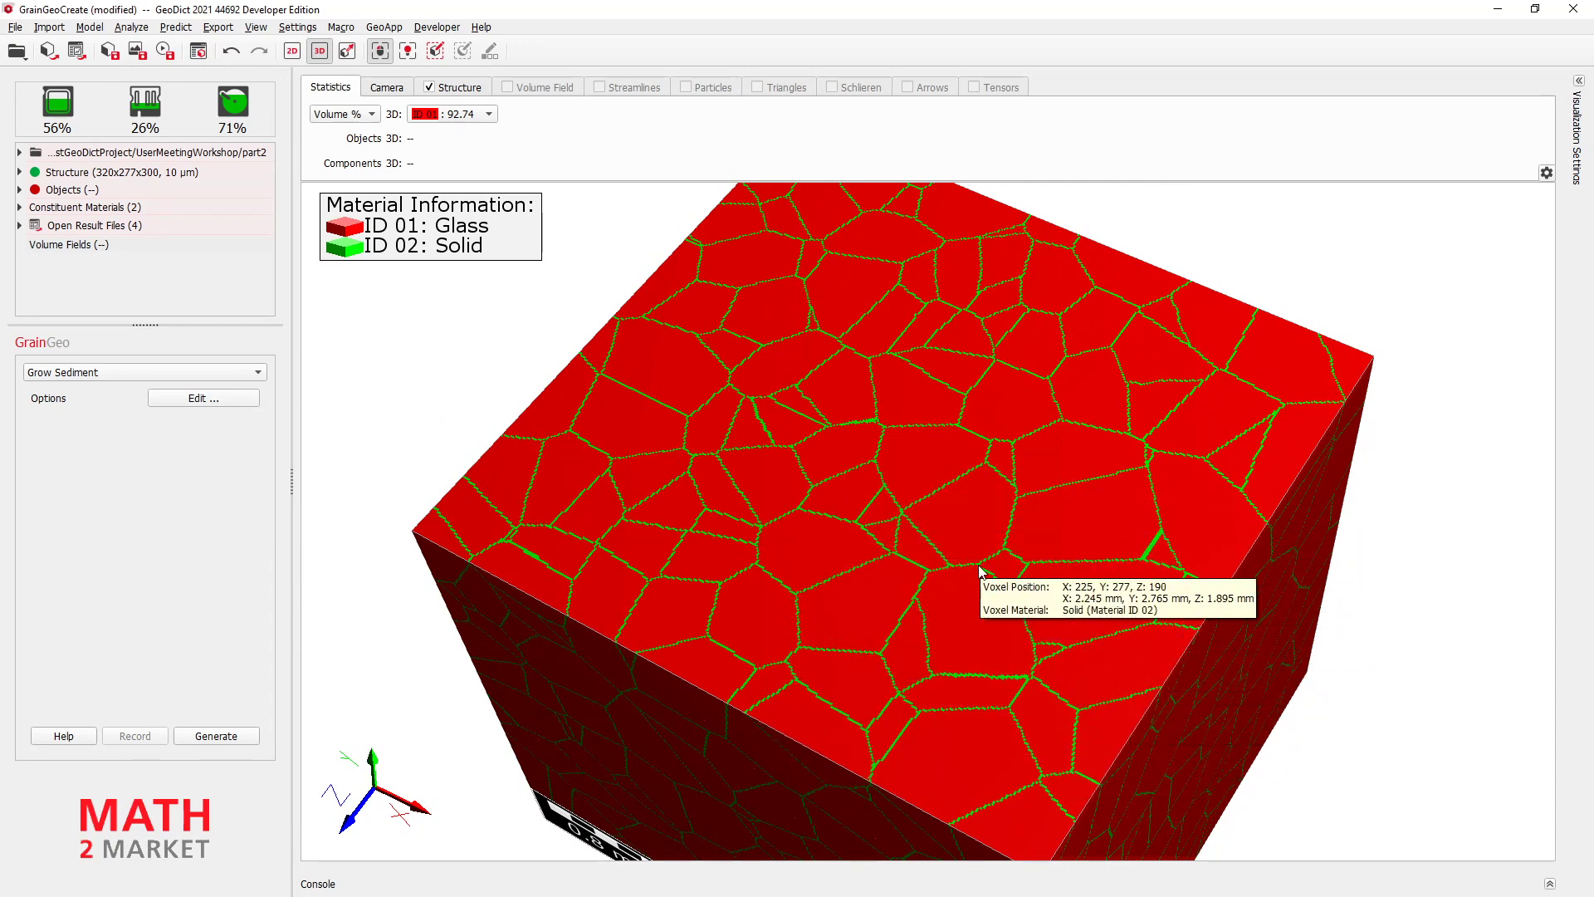
{"action": "scroll", "coordinate": [903, 563], "scroll_direction": "up", "scroll_amount": 1}
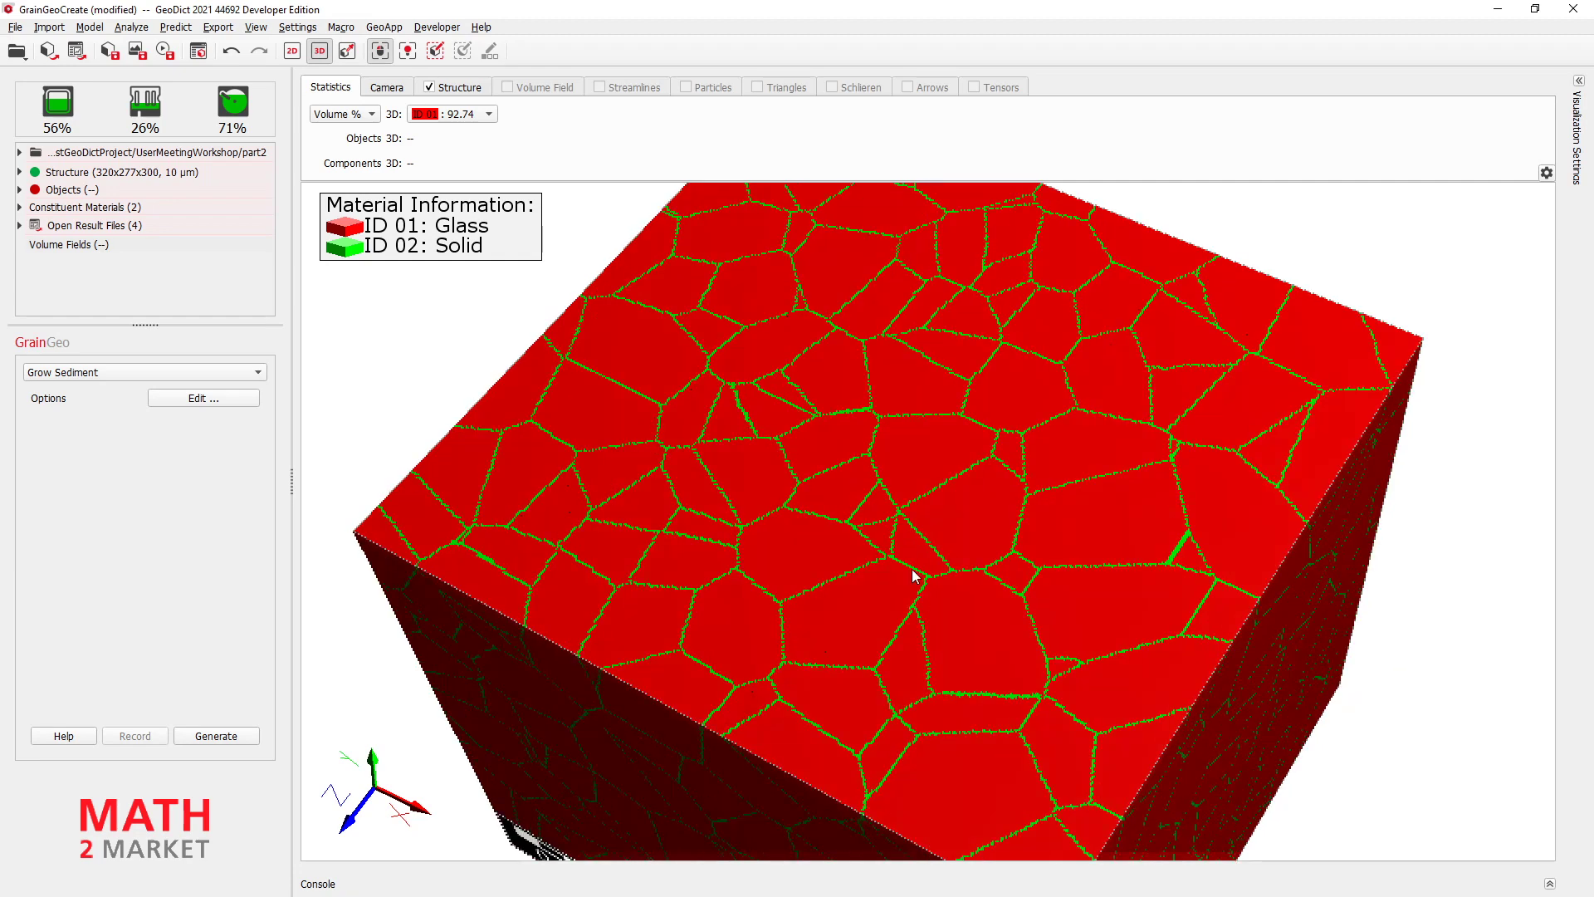
{"action": "scroll", "coordinate": [903, 563], "scroll_direction": "up", "scroll_amount": 1}
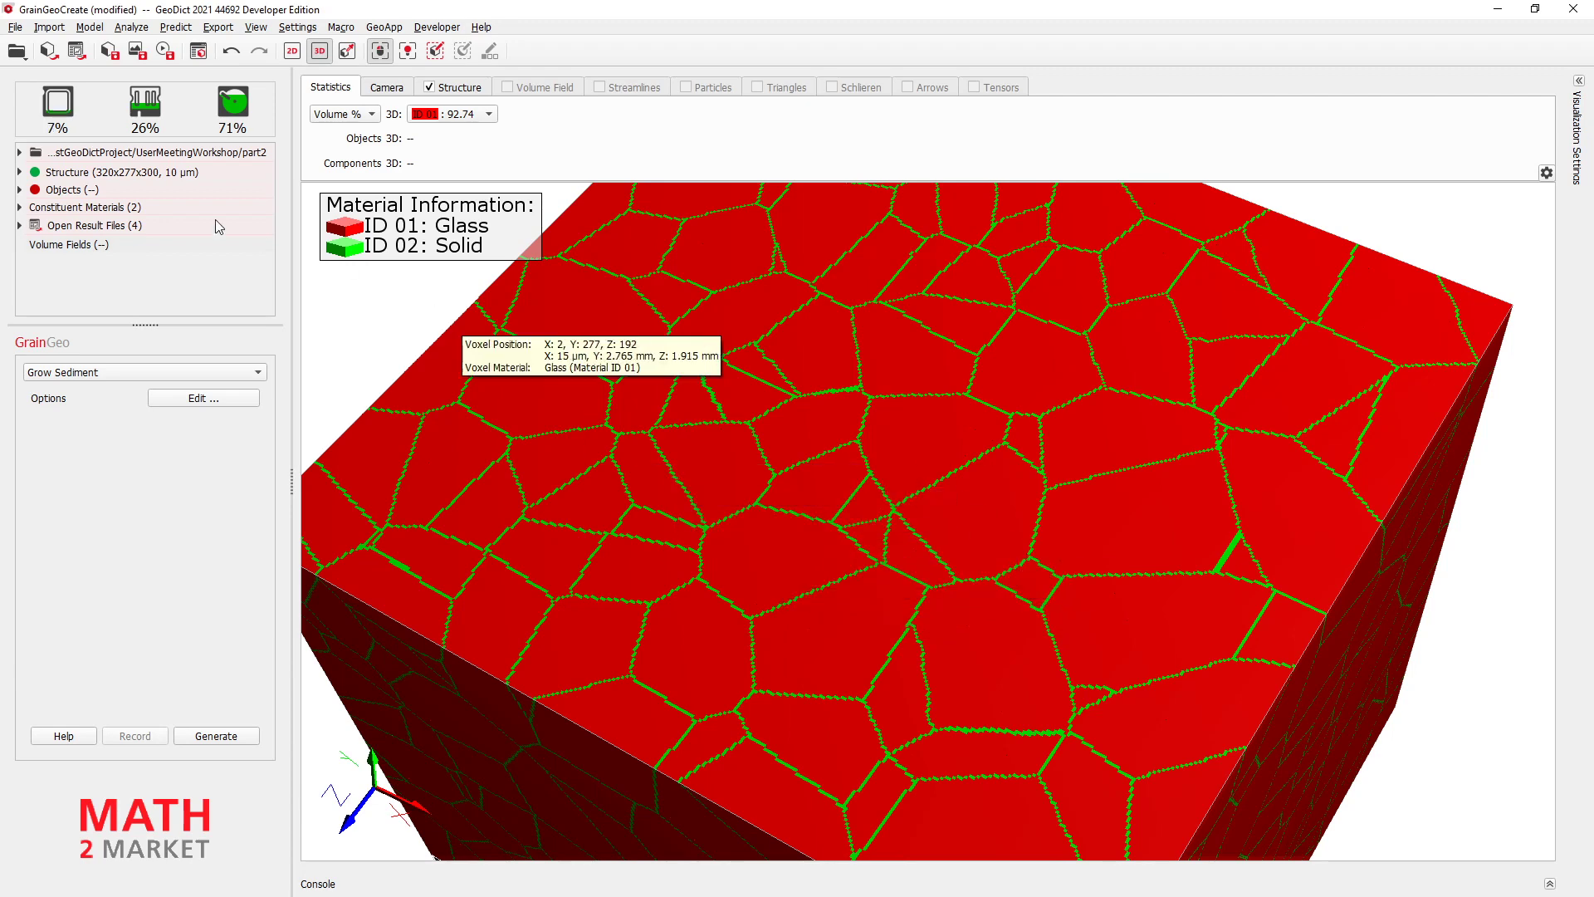
{"action": "mouse_move", "coordinate": [100, 179]}
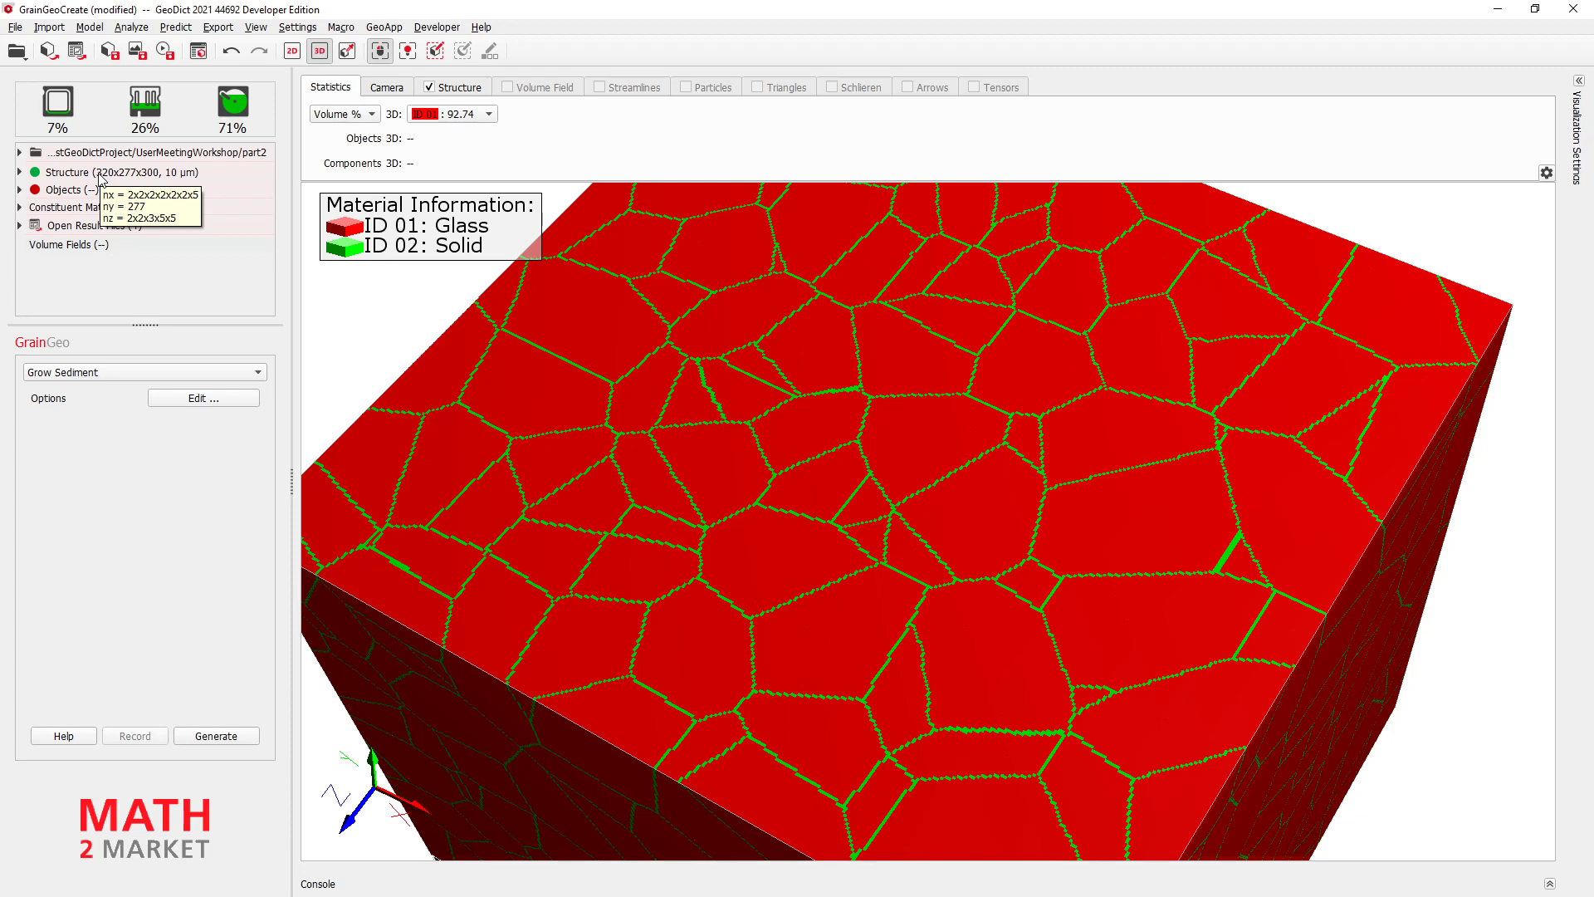
- Reassign material Glass (Solid) to Air (Fluid), leaving only the green ID 02 boundary network
{"action": "right_click", "coordinate": [68, 176]}
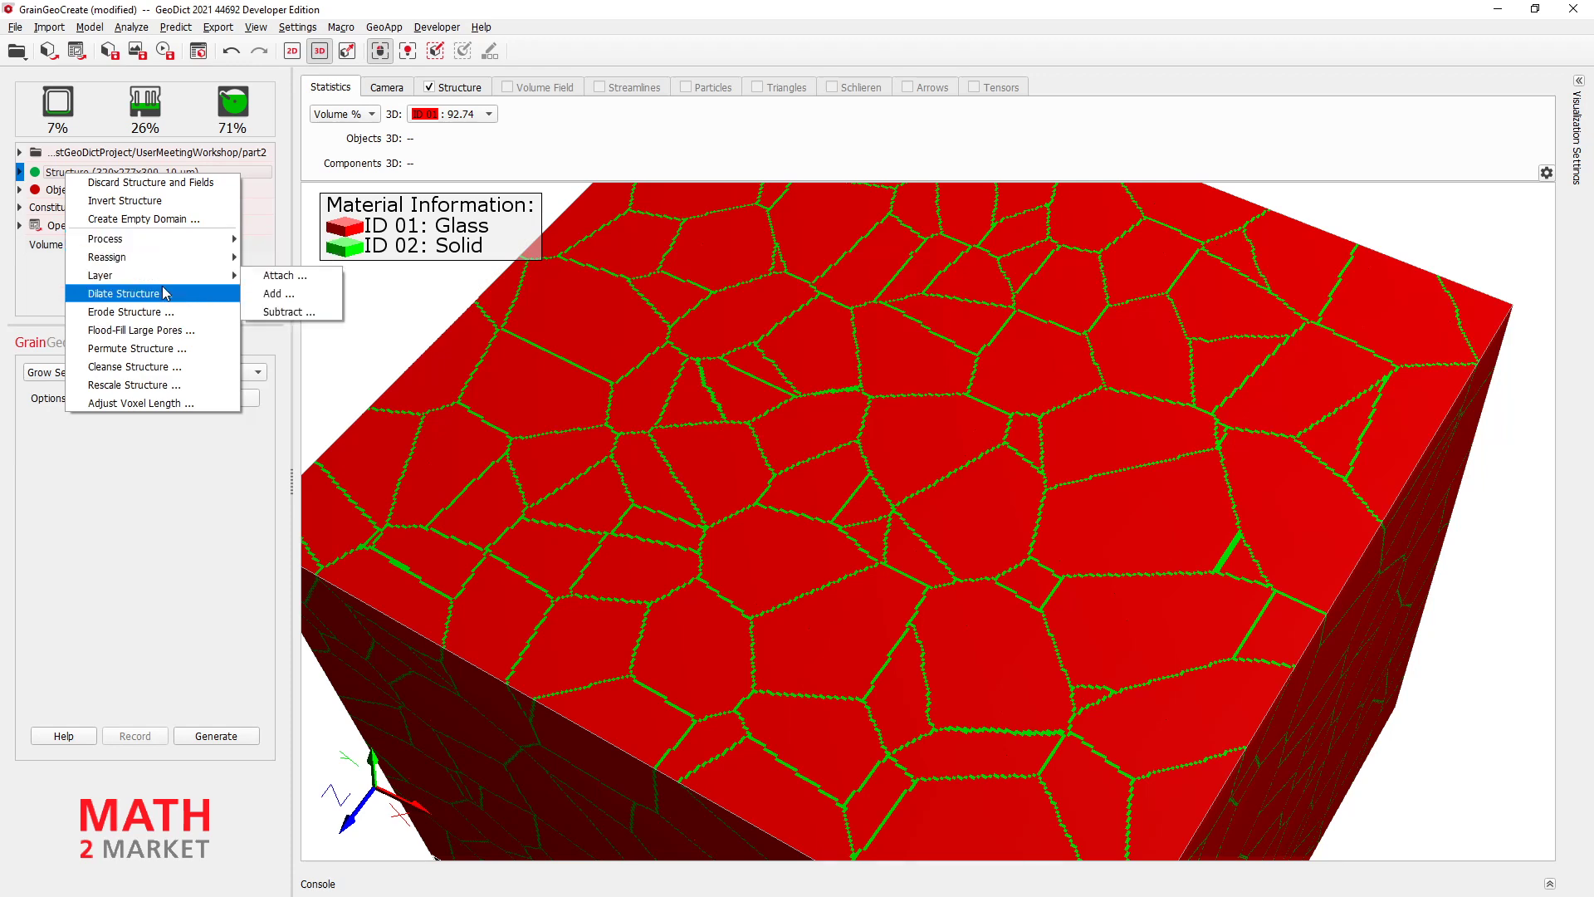
{"action": "mouse_move", "coordinate": [208, 257]}
{"action": "left_click", "coordinate": [283, 259]}
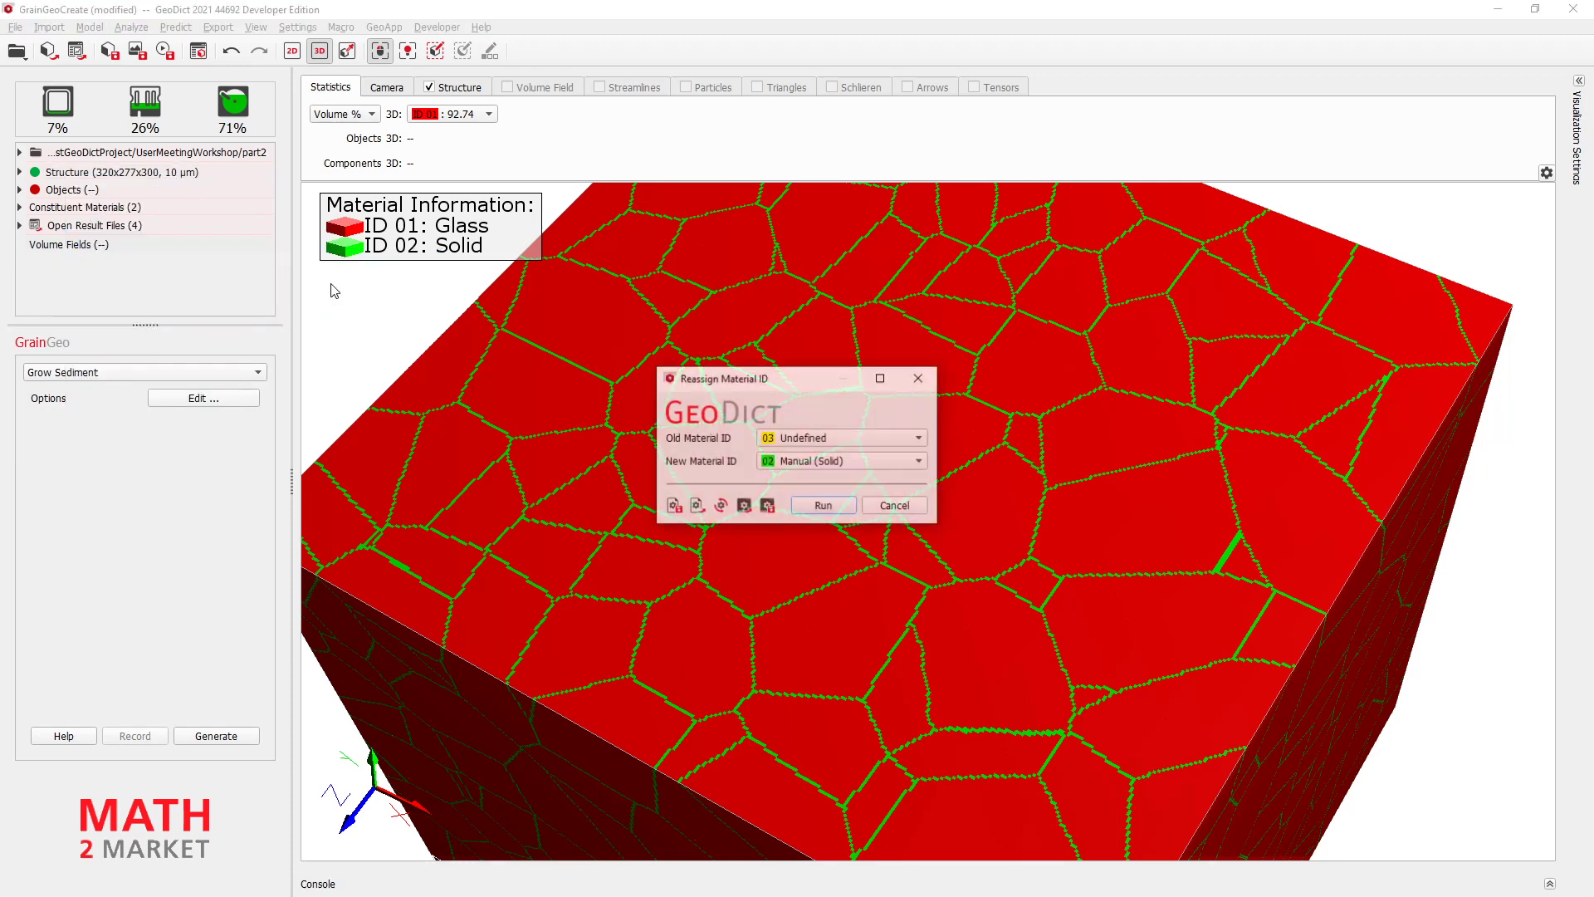
{"action": "left_click", "coordinate": [820, 439]}
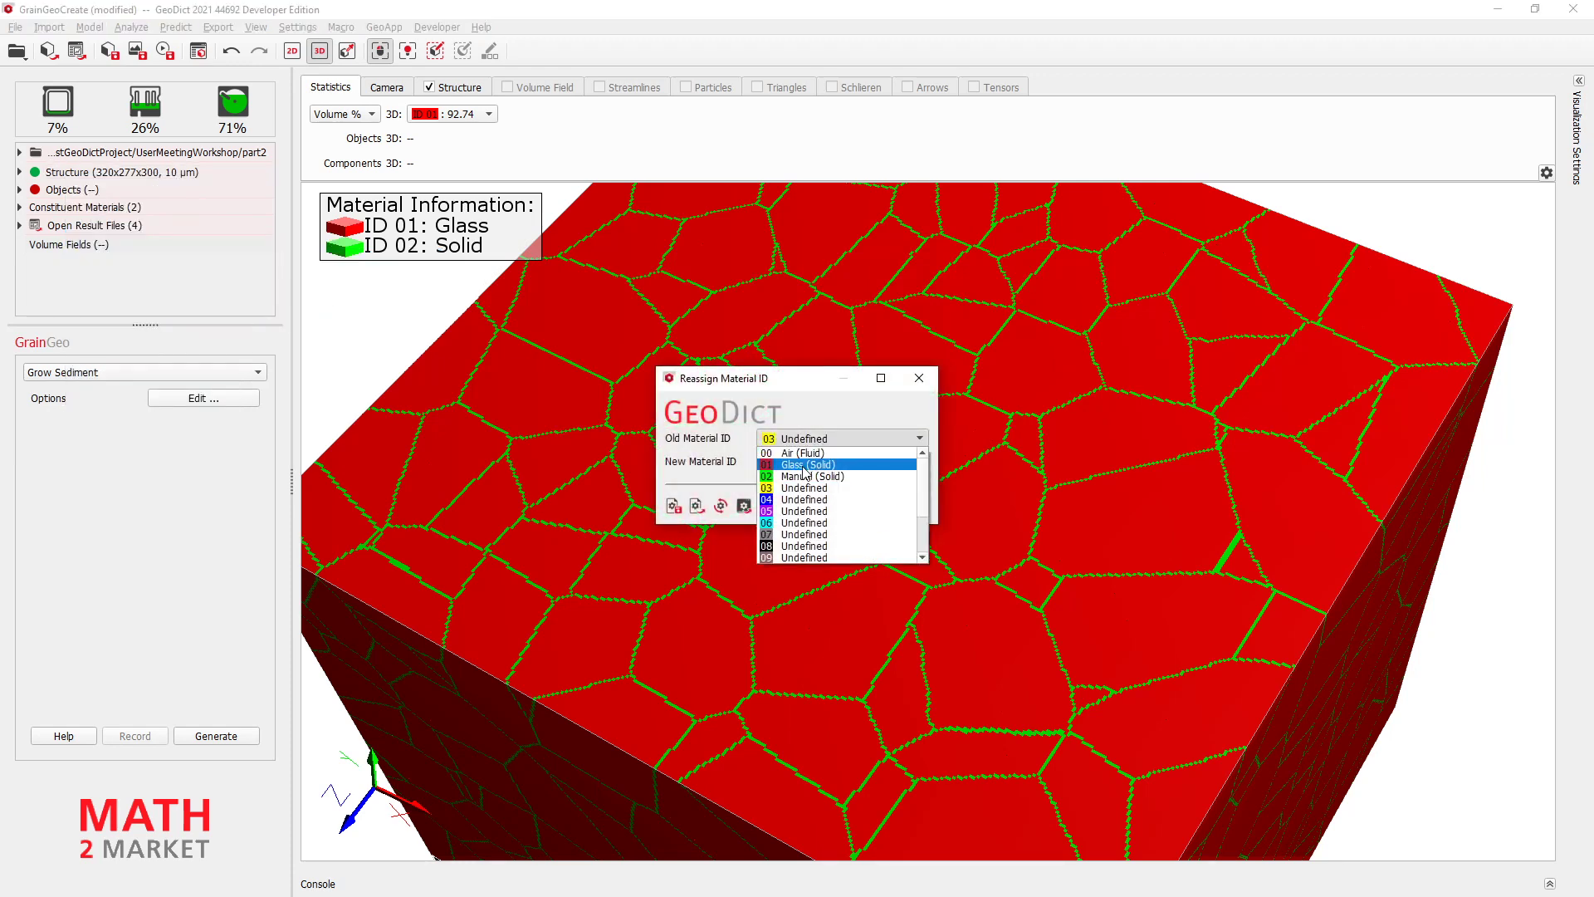
{"action": "left_click", "coordinate": [805, 465]}
{"action": "left_click", "coordinate": [797, 462]}
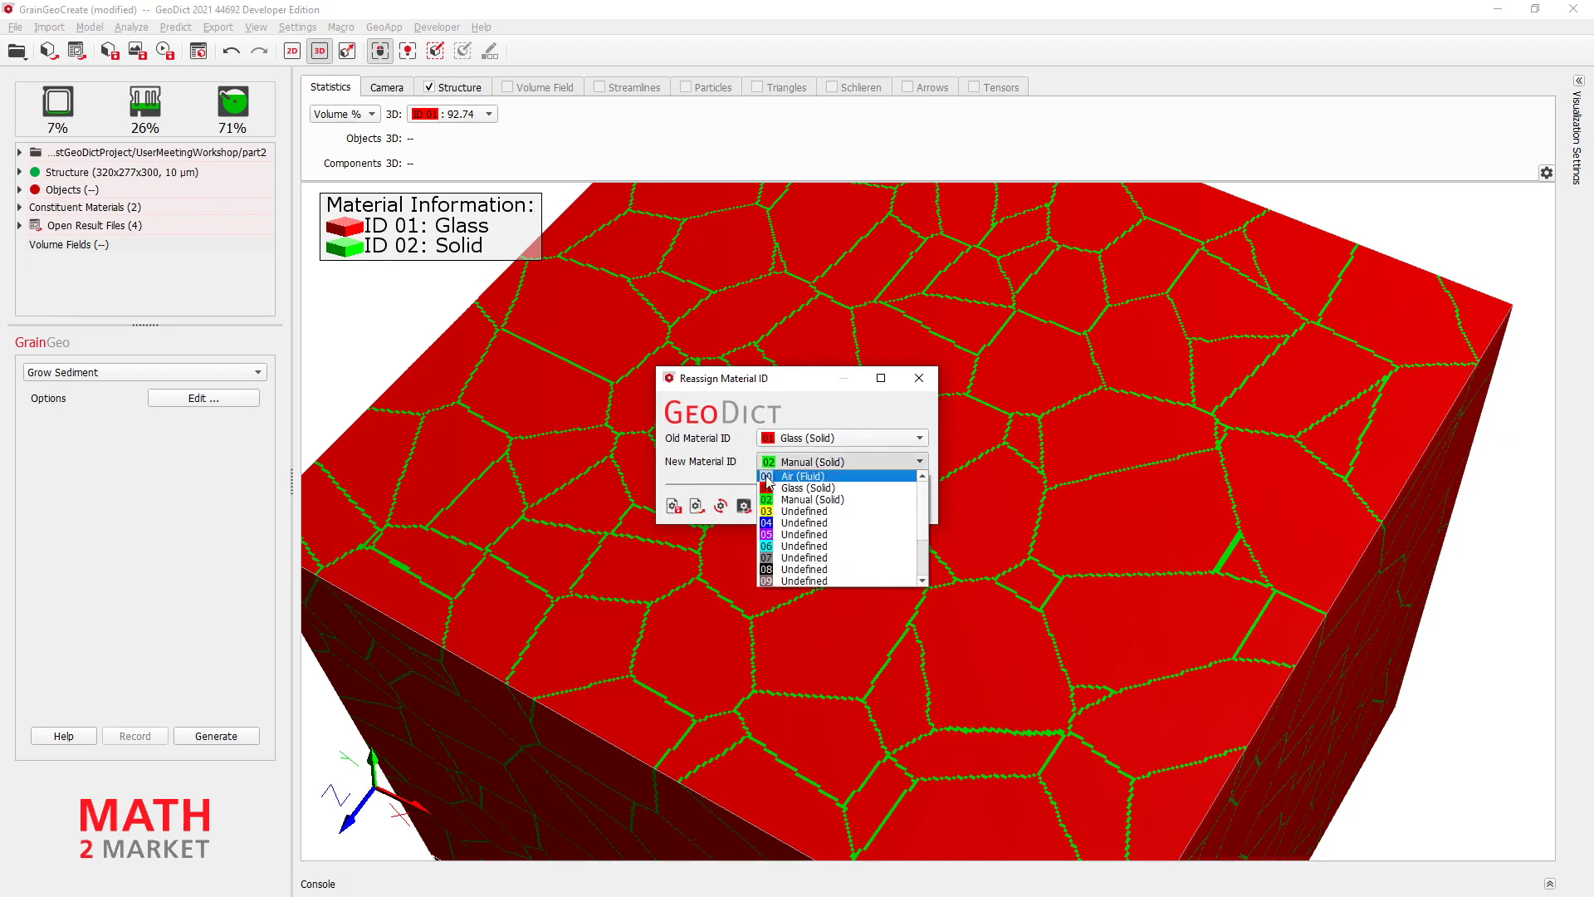
{"action": "left_click", "coordinate": [769, 477]}
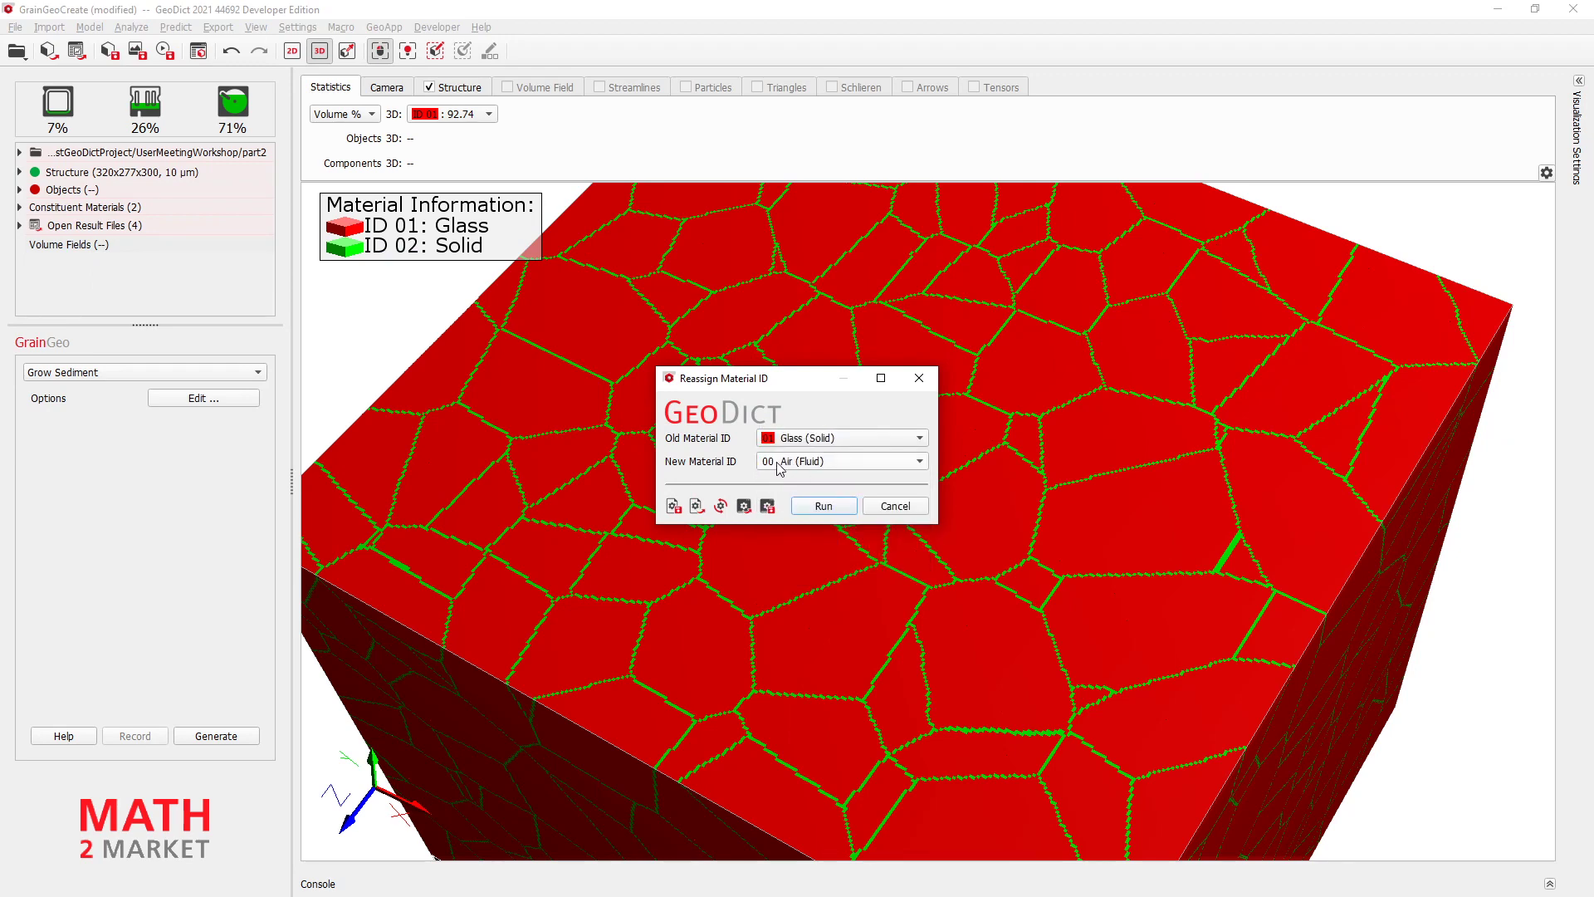
{"action": "left_click", "coordinate": [825, 506]}
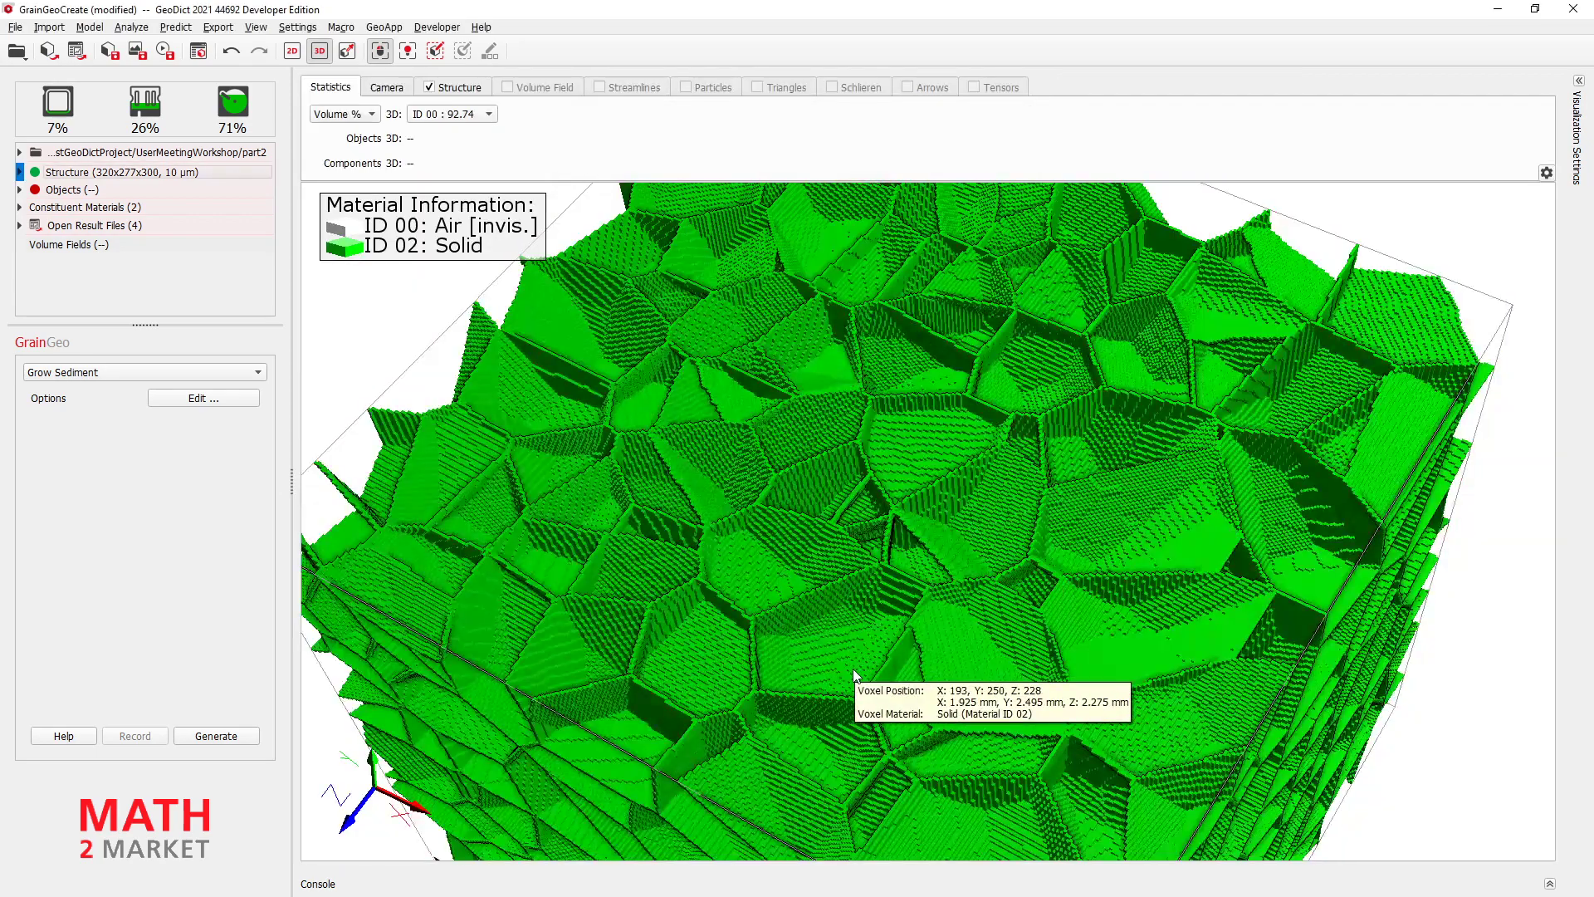
{"action": "scroll", "coordinate": [1068, 609], "scroll_direction": "down", "scroll_amount": 5}
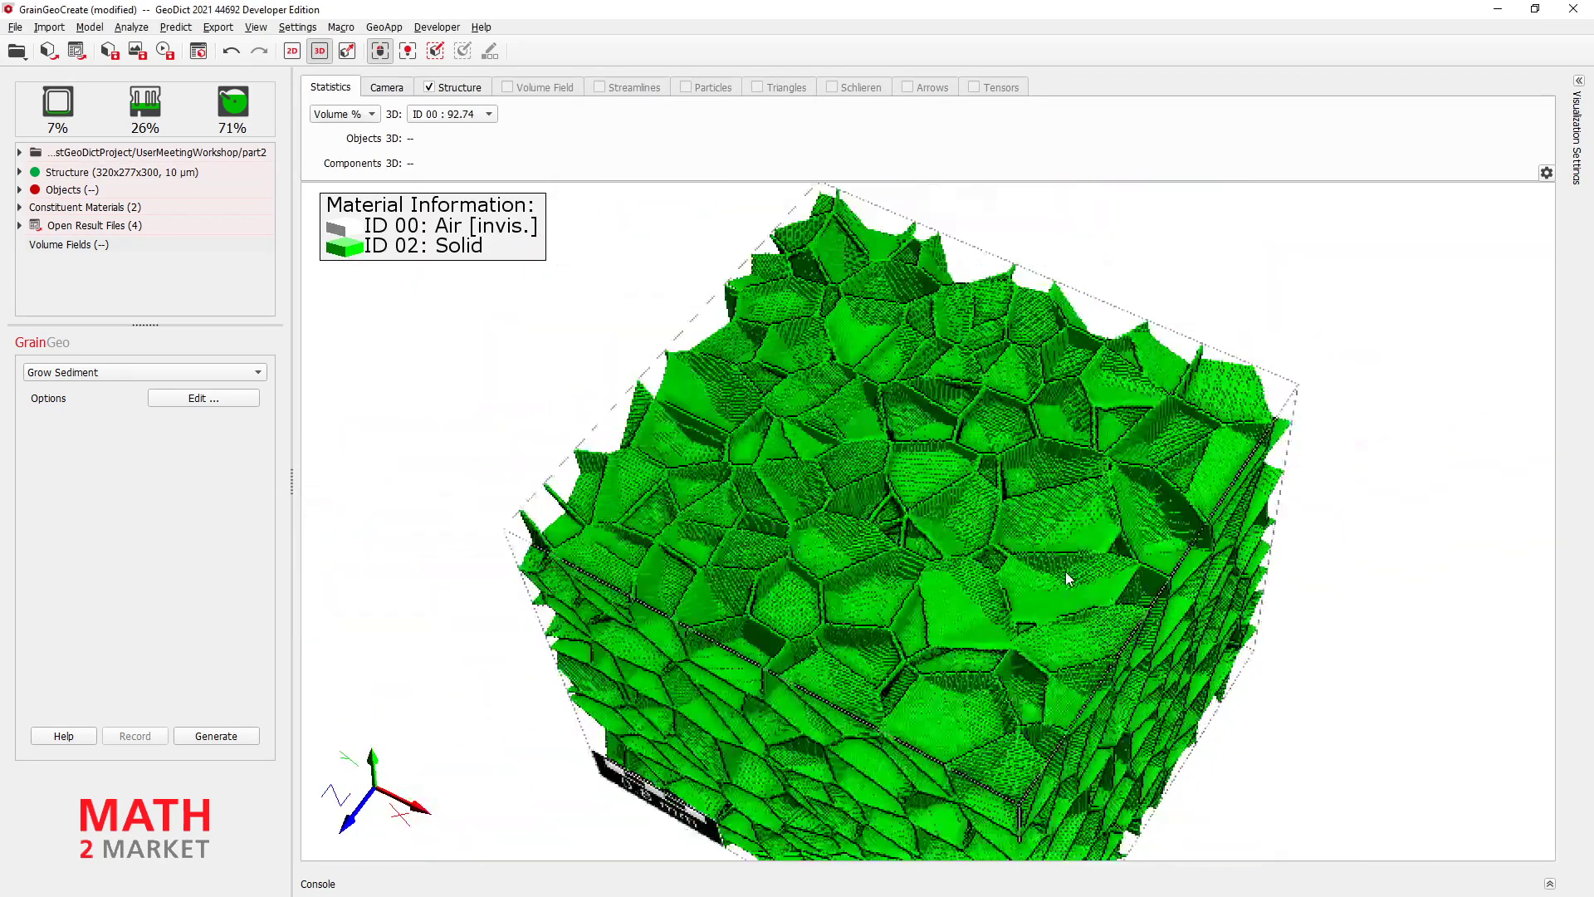
{"action": "left_click_drag", "start_coordinate": [914, 446], "coordinate": [959, 513]}
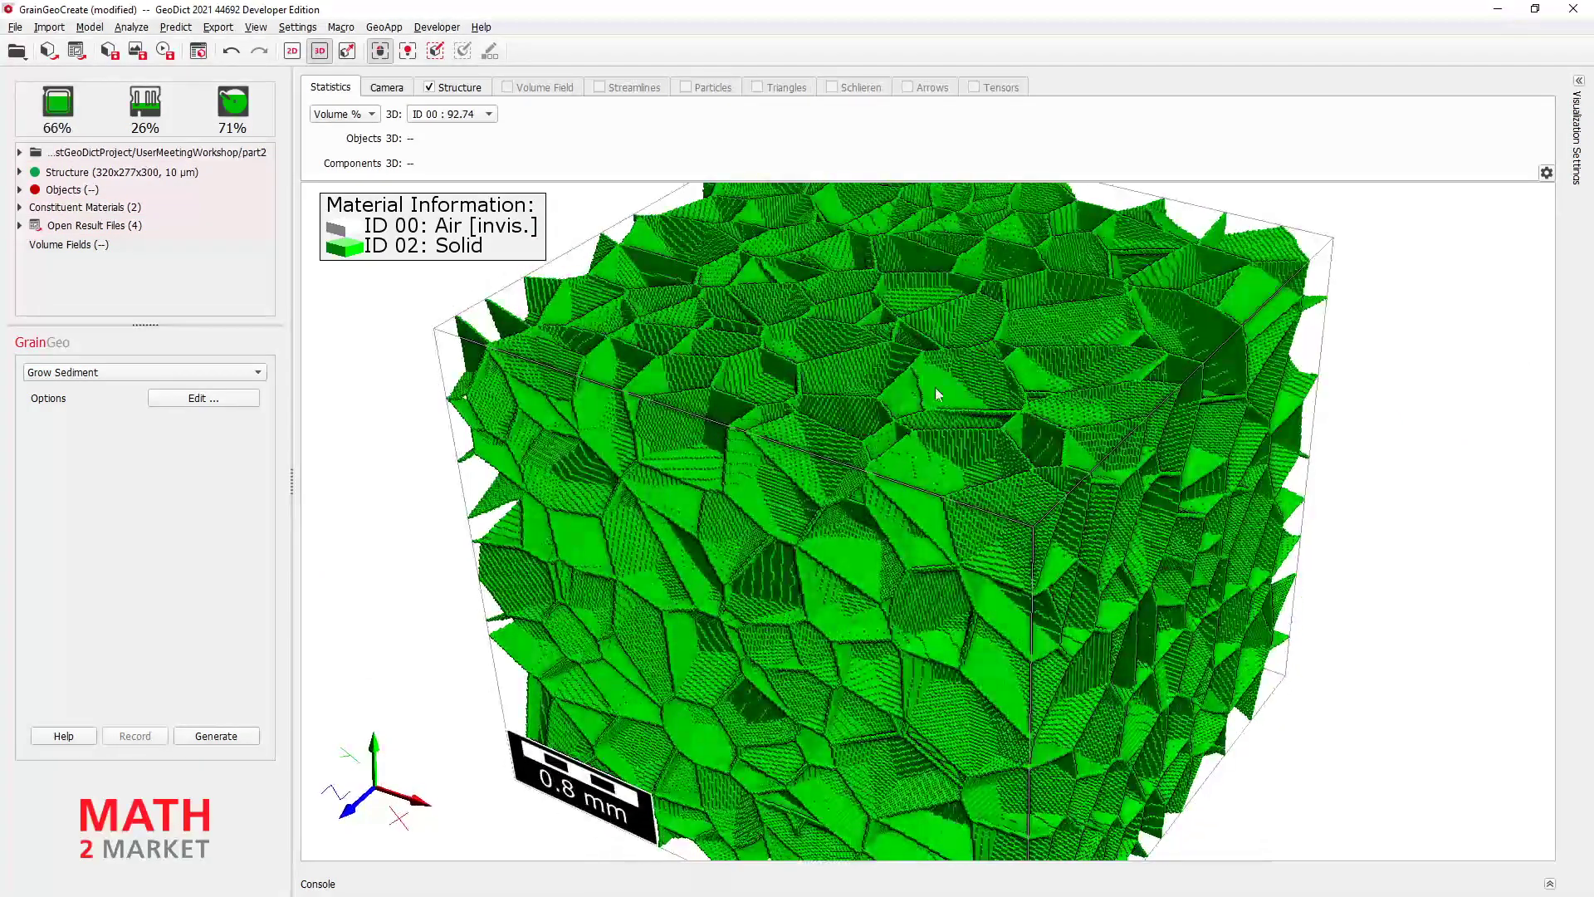
{"action": "mouse_move", "coordinate": [799, 484]}
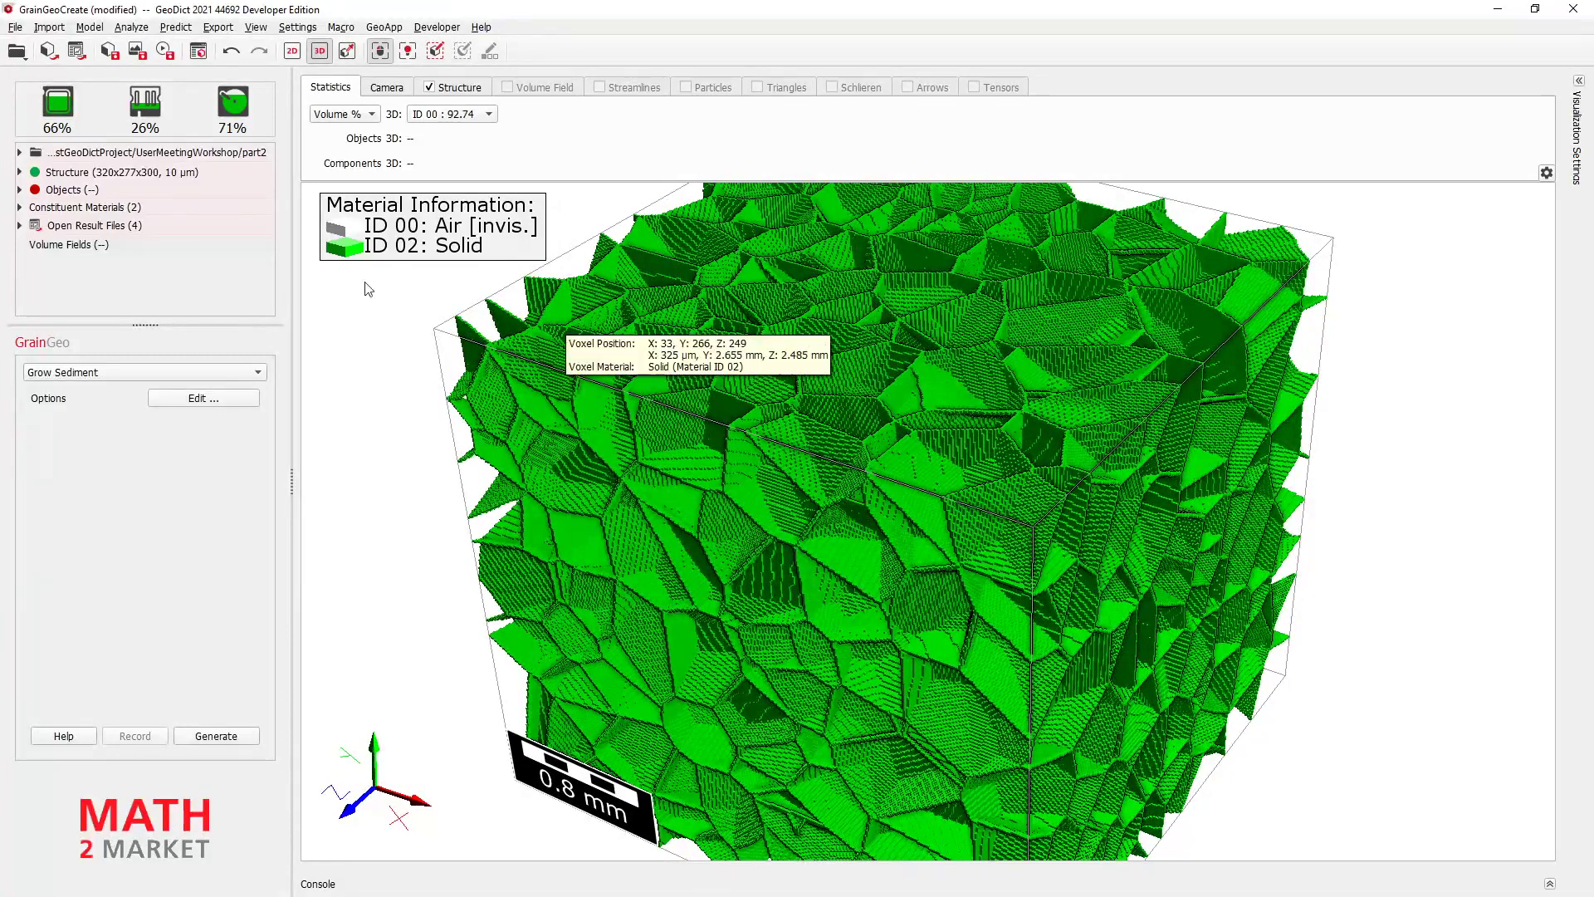
{"action": "left_click", "coordinate": [106, 54]}
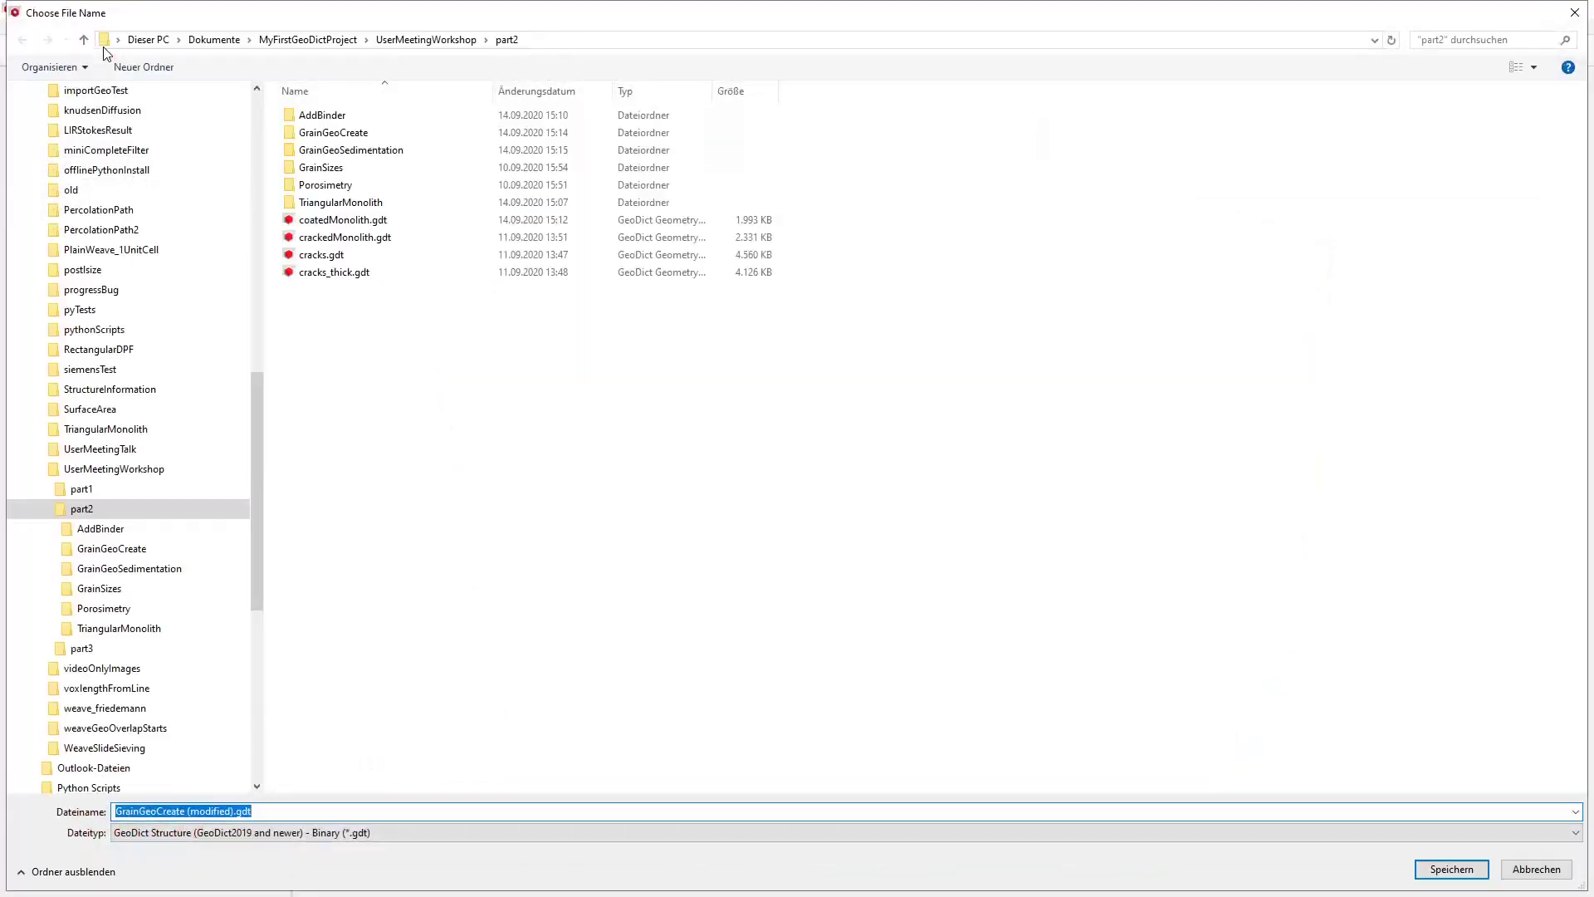
{"action": "left_click", "coordinate": [346, 258]}
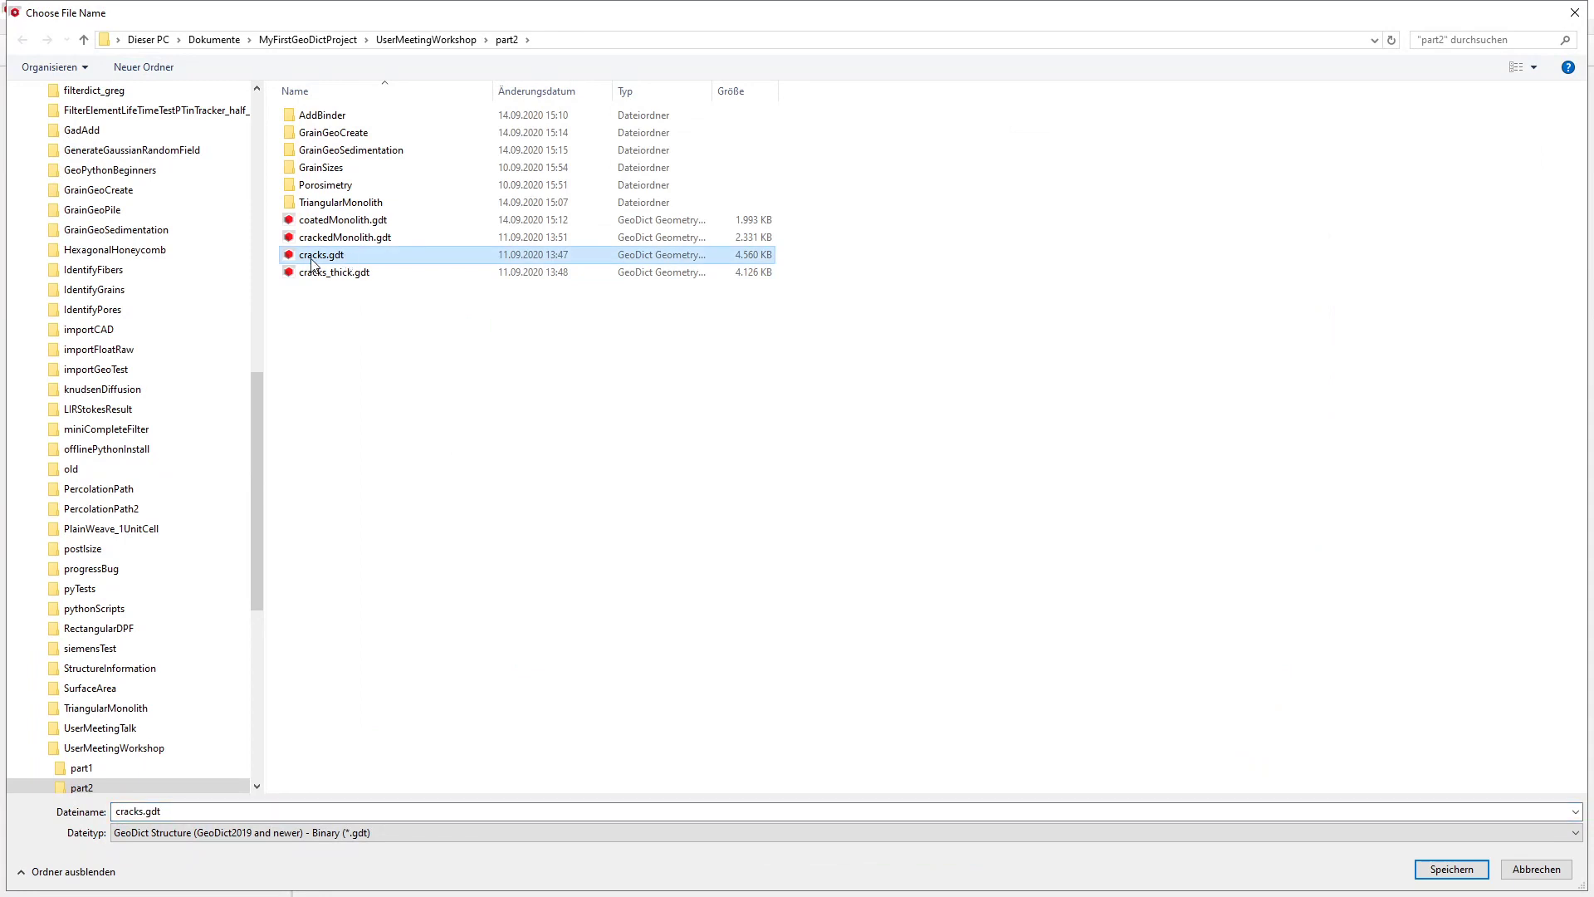
{"action": "left_click", "coordinate": [1452, 868]}
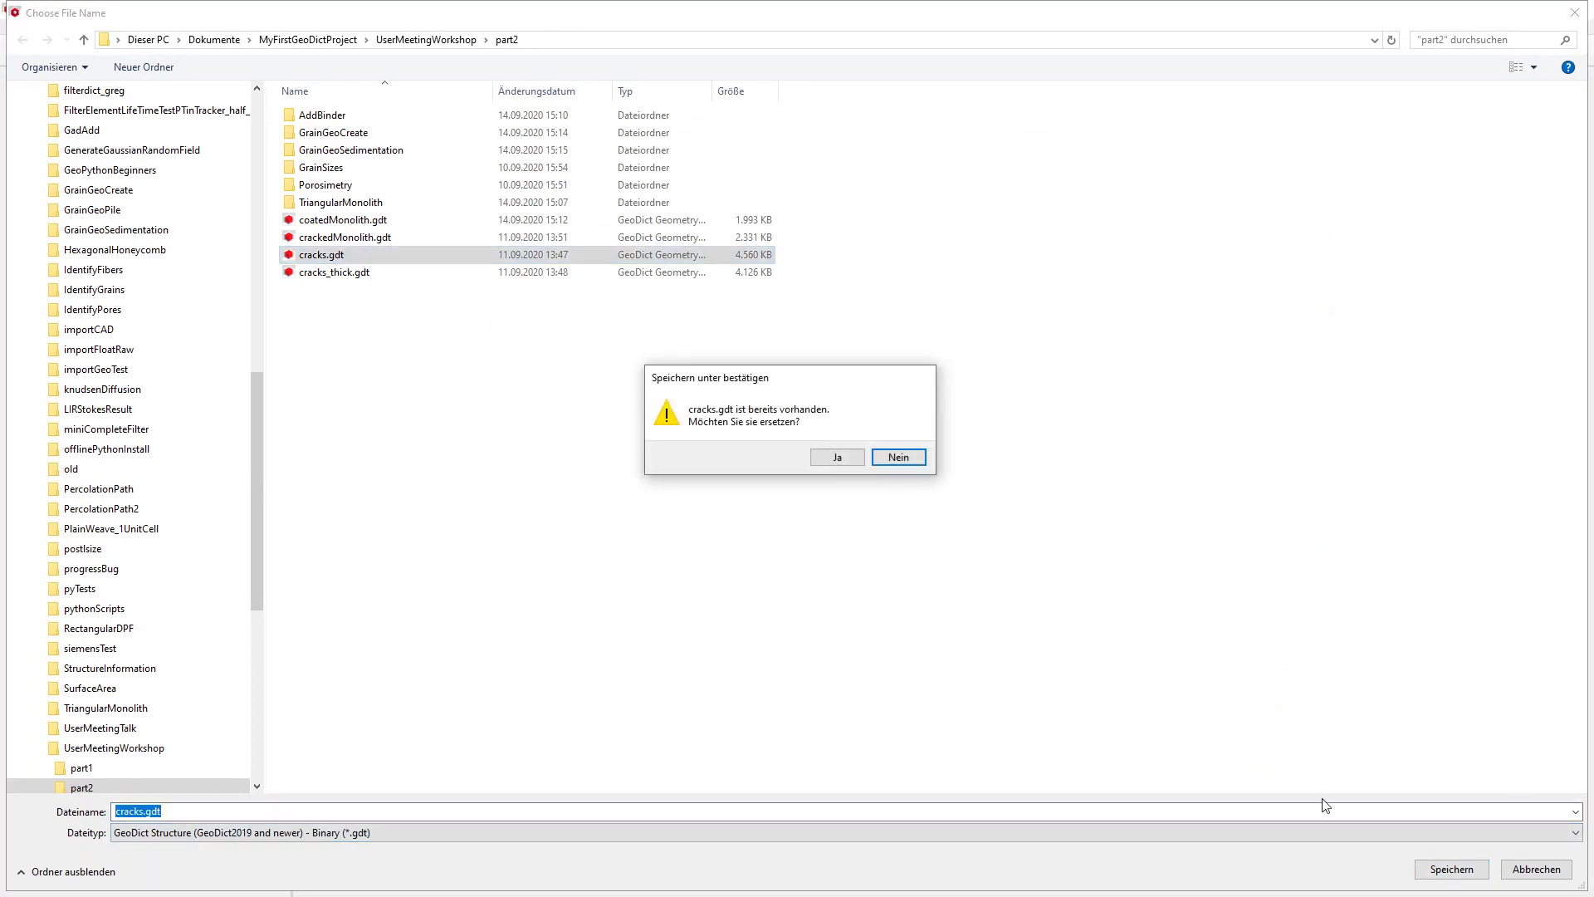
{"action": "left_click", "coordinate": [837, 458]}
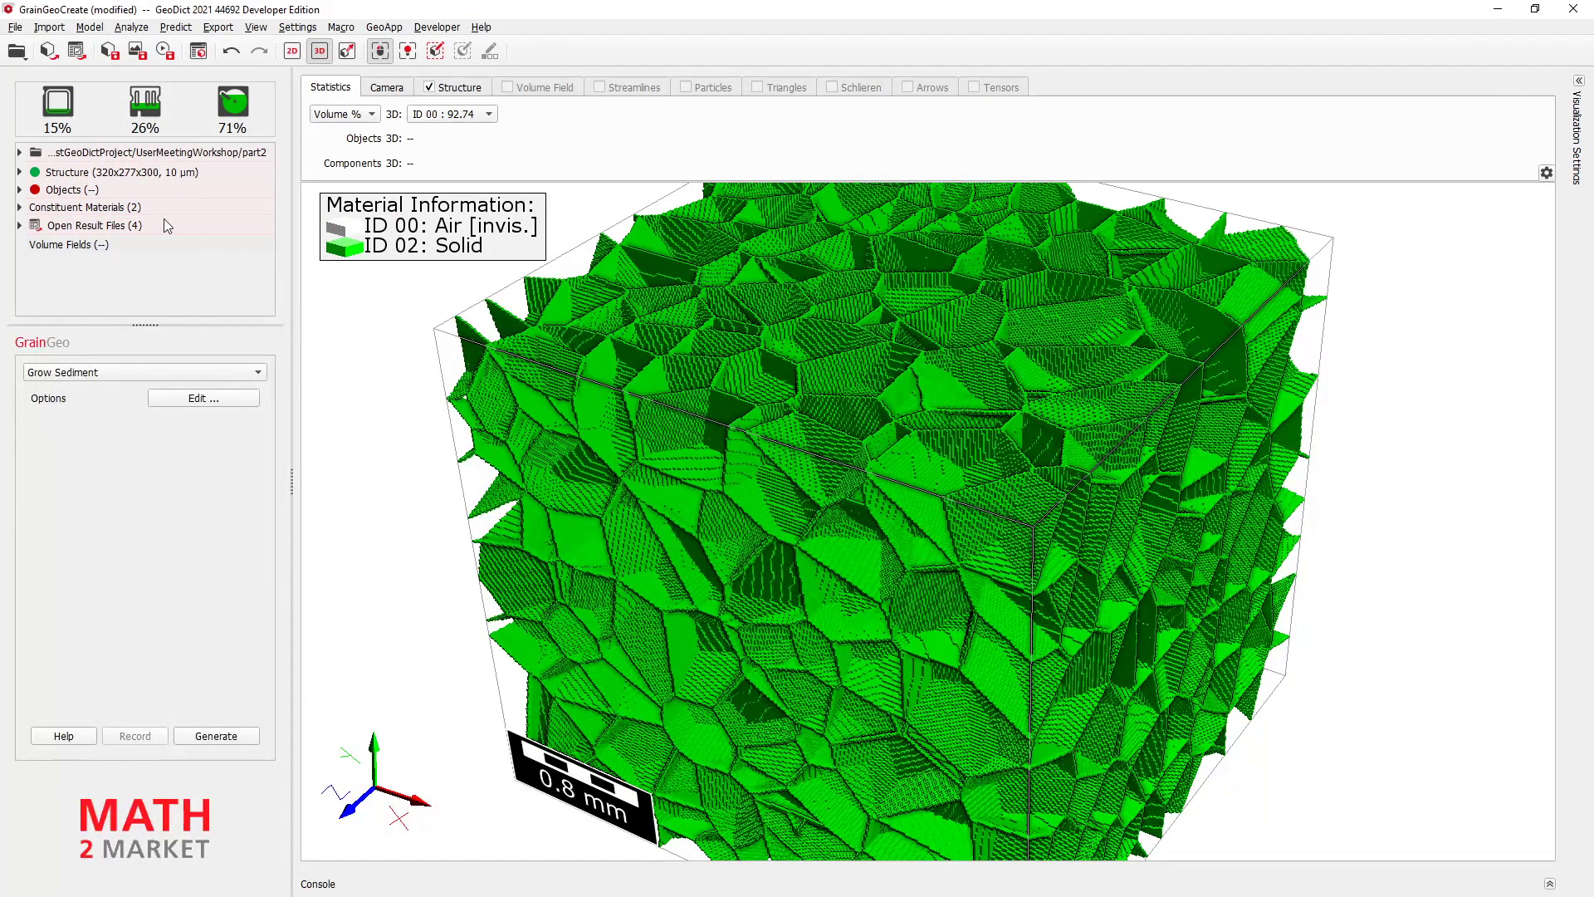
{"action": "mouse_move", "coordinate": [100, 175]}
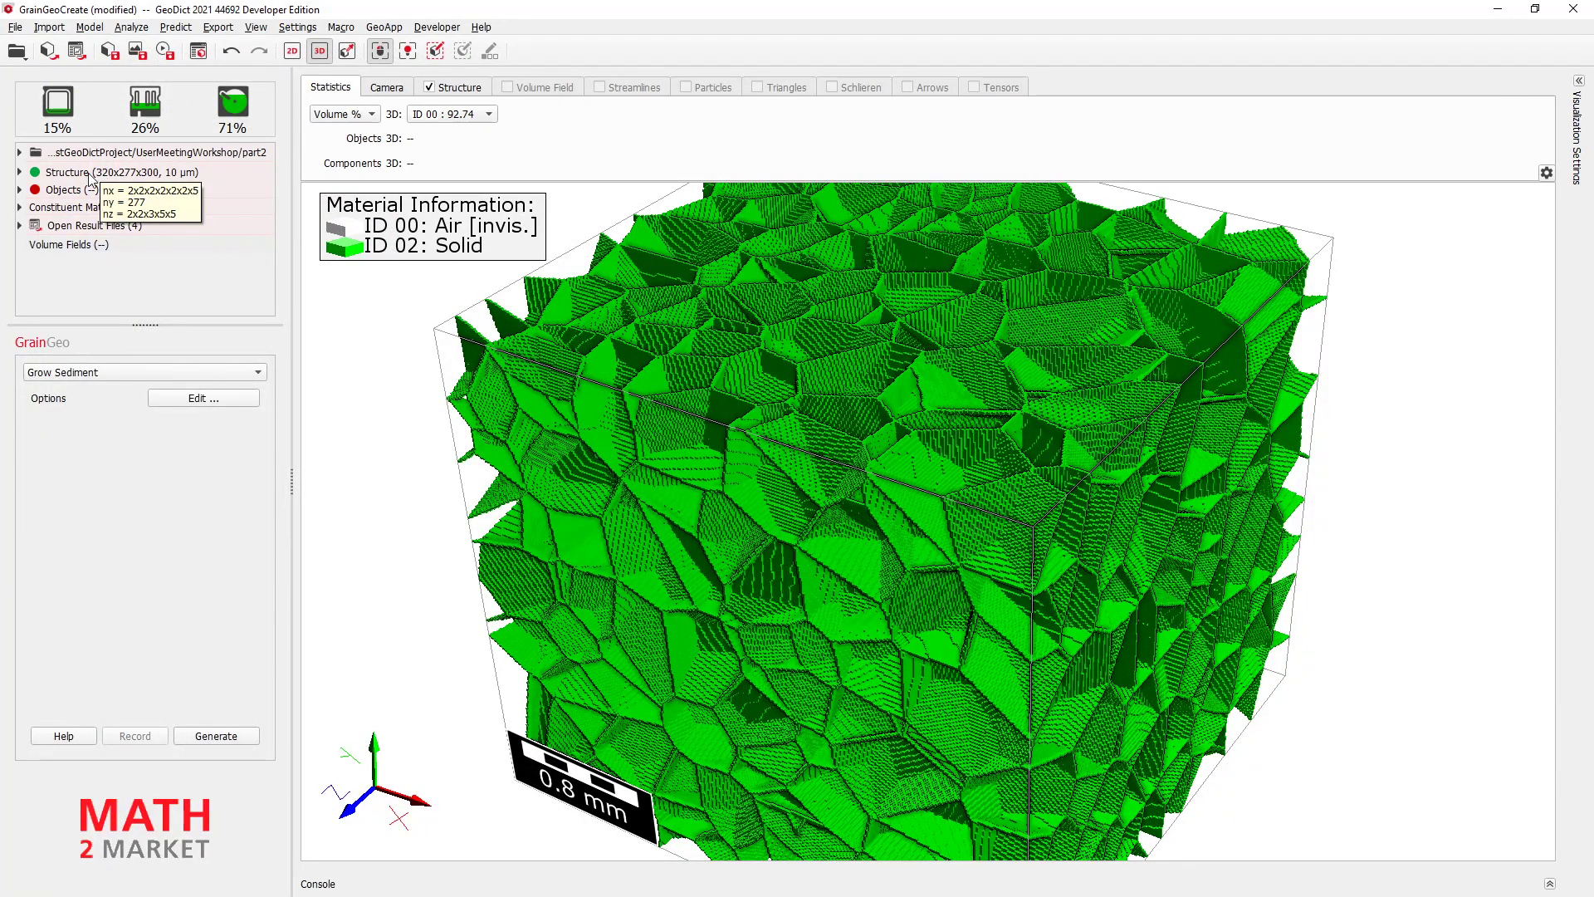
- Dilate the Manual (Solid) crack material by 3 voxels to thicken the grain-boundary walls
{"action": "right_click", "coordinate": [91, 179]}
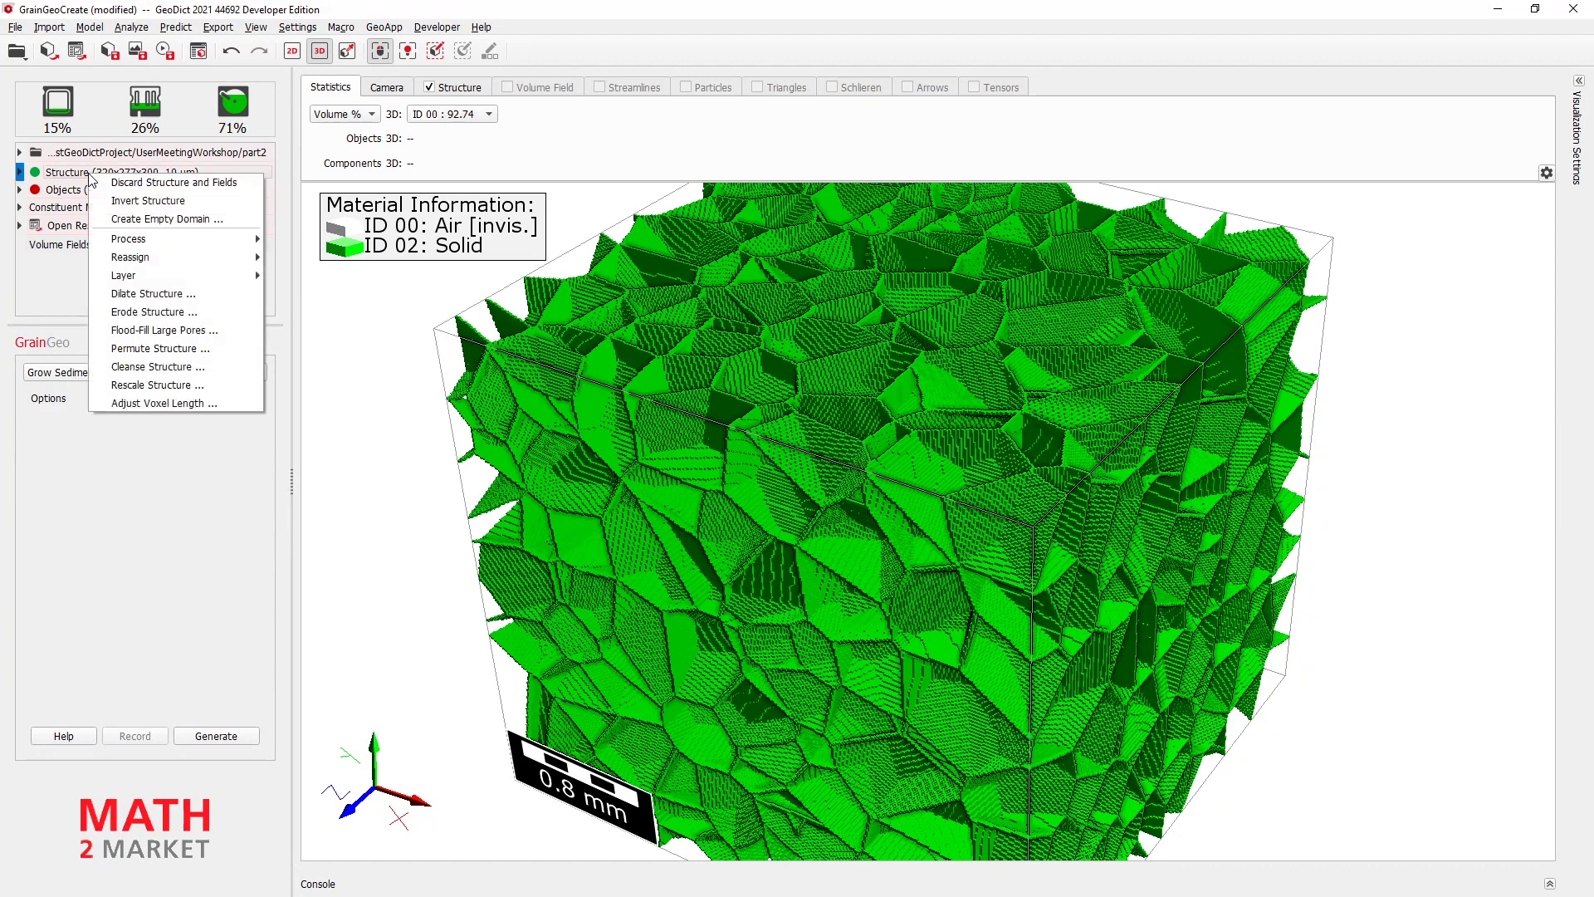
{"action": "left_click", "coordinate": [158, 295]}
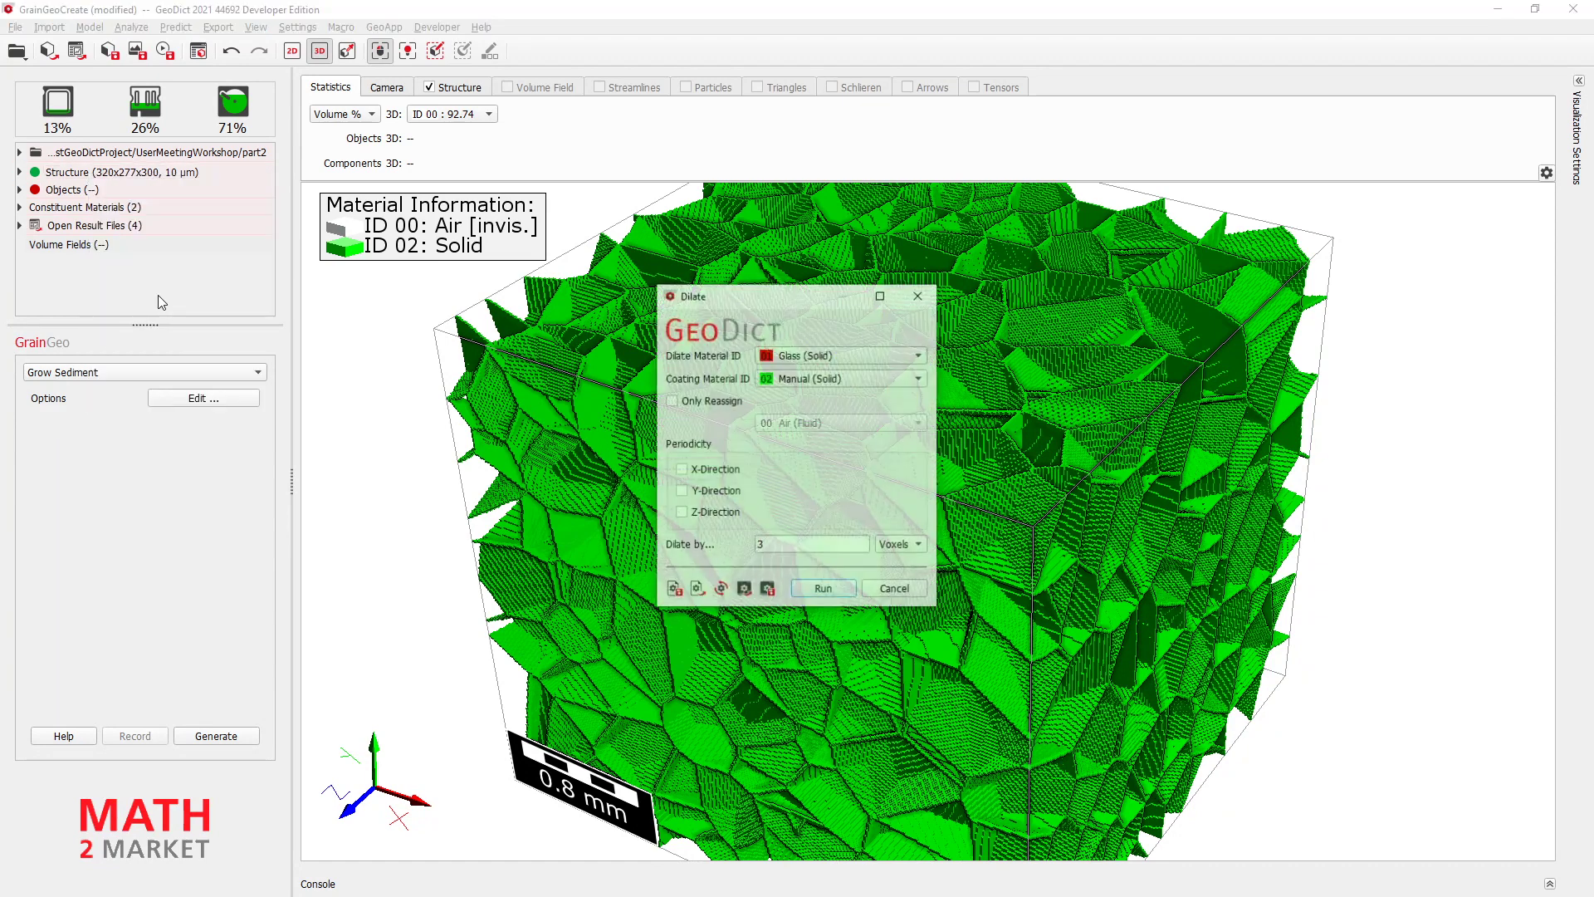
{"action": "left_click_drag", "start_coordinate": [726, 307], "coordinate": [225, 343]}
{"action": "left_click", "coordinate": [341, 392]}
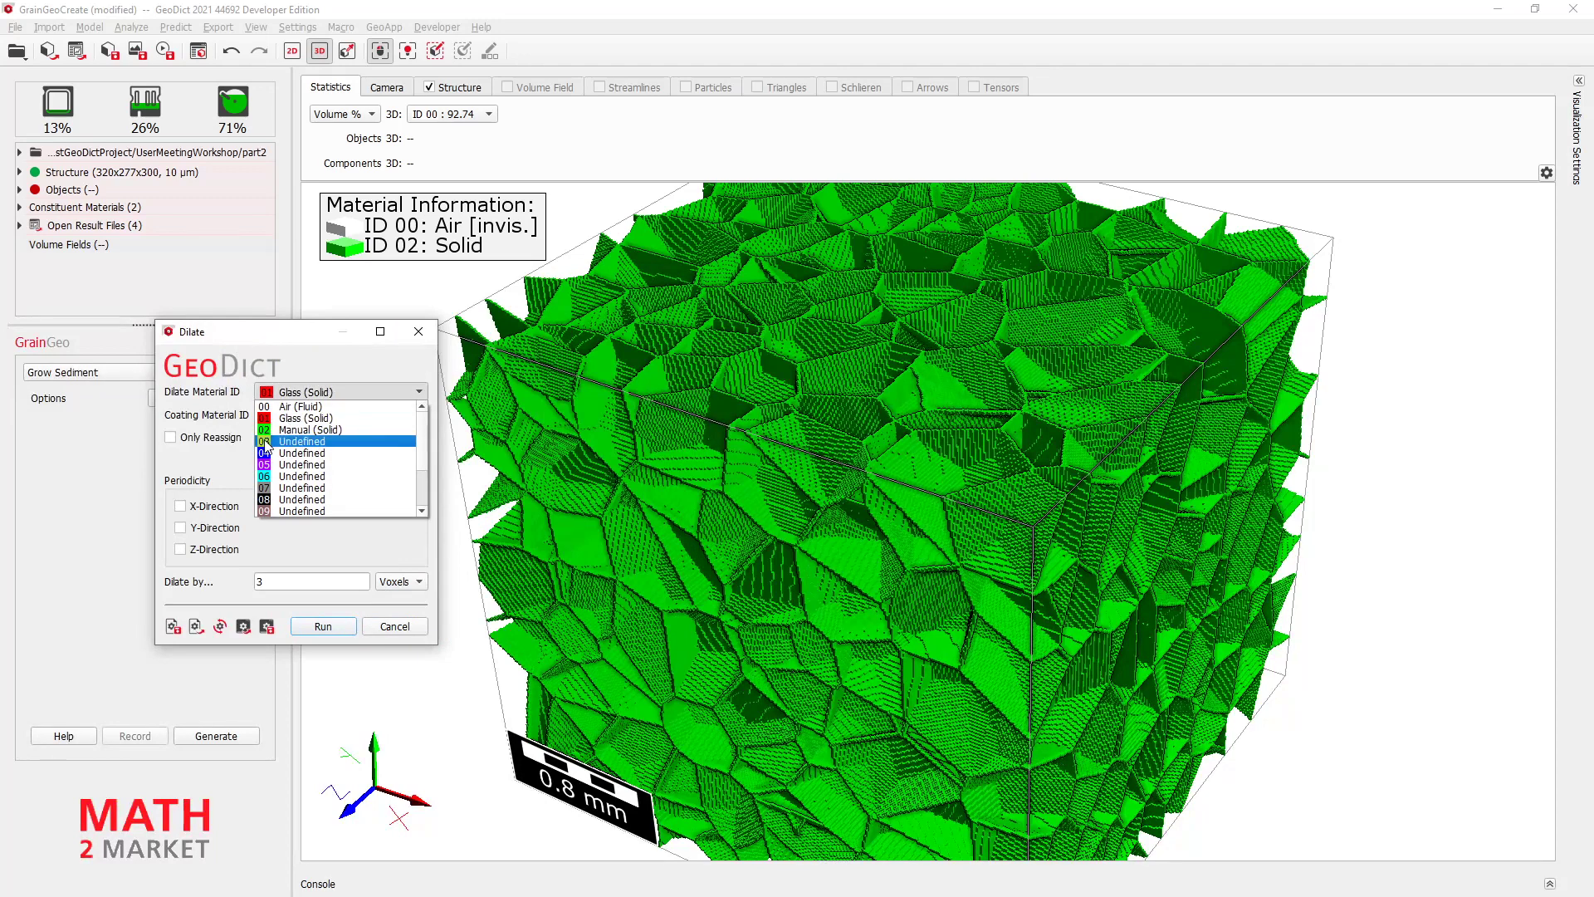
{"action": "left_click", "coordinate": [280, 440]}
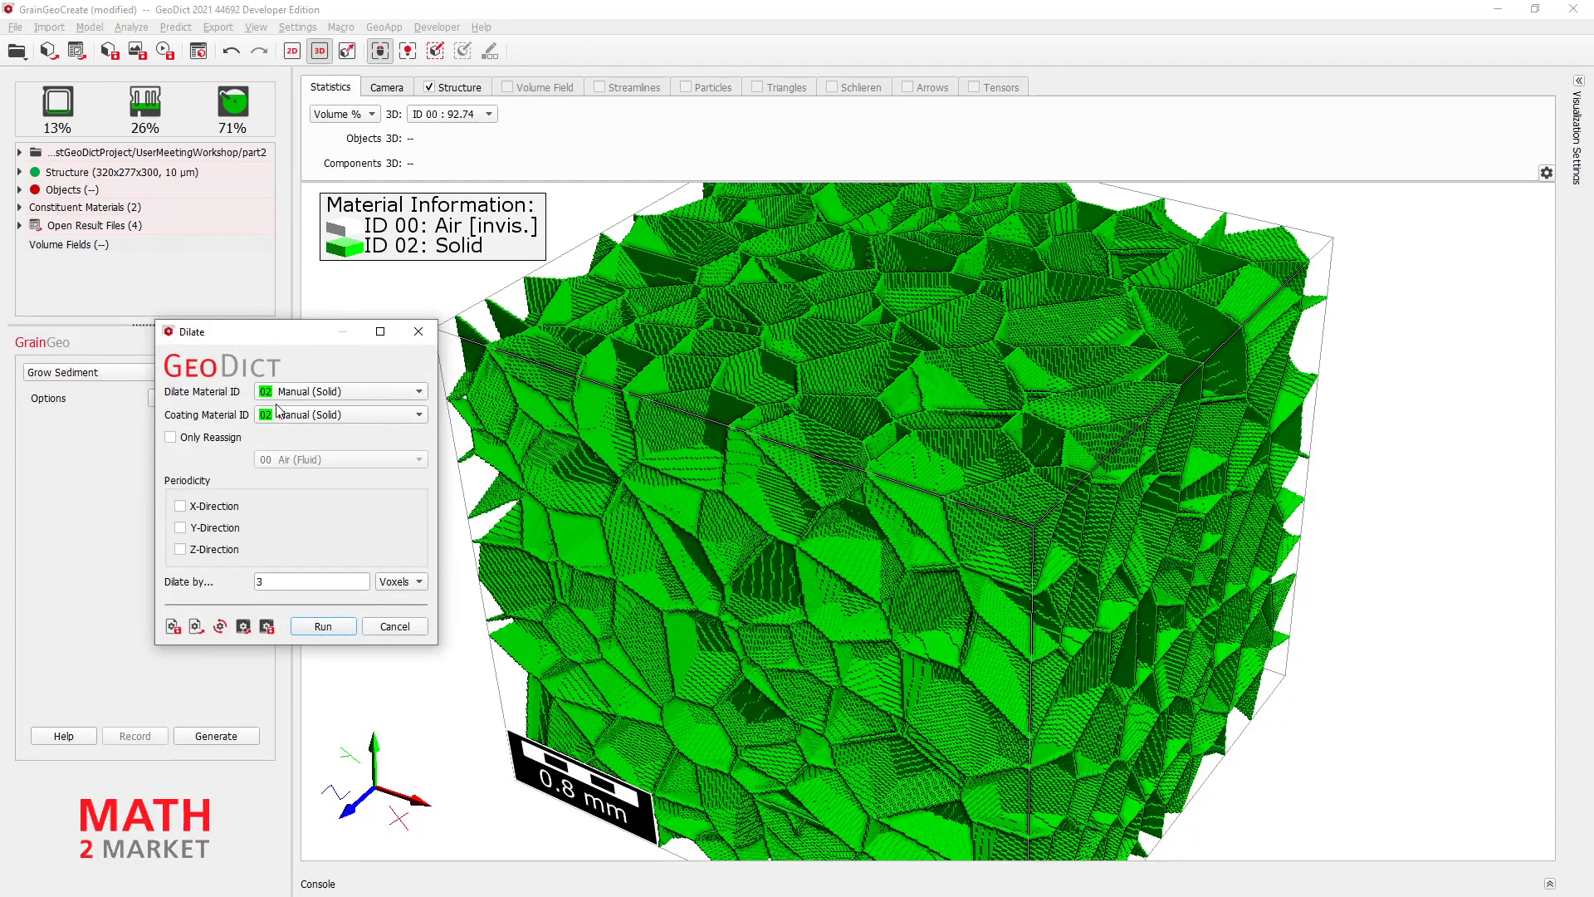
{"action": "left_click", "coordinate": [286, 583]}
{"action": "left_click", "coordinate": [323, 626]}
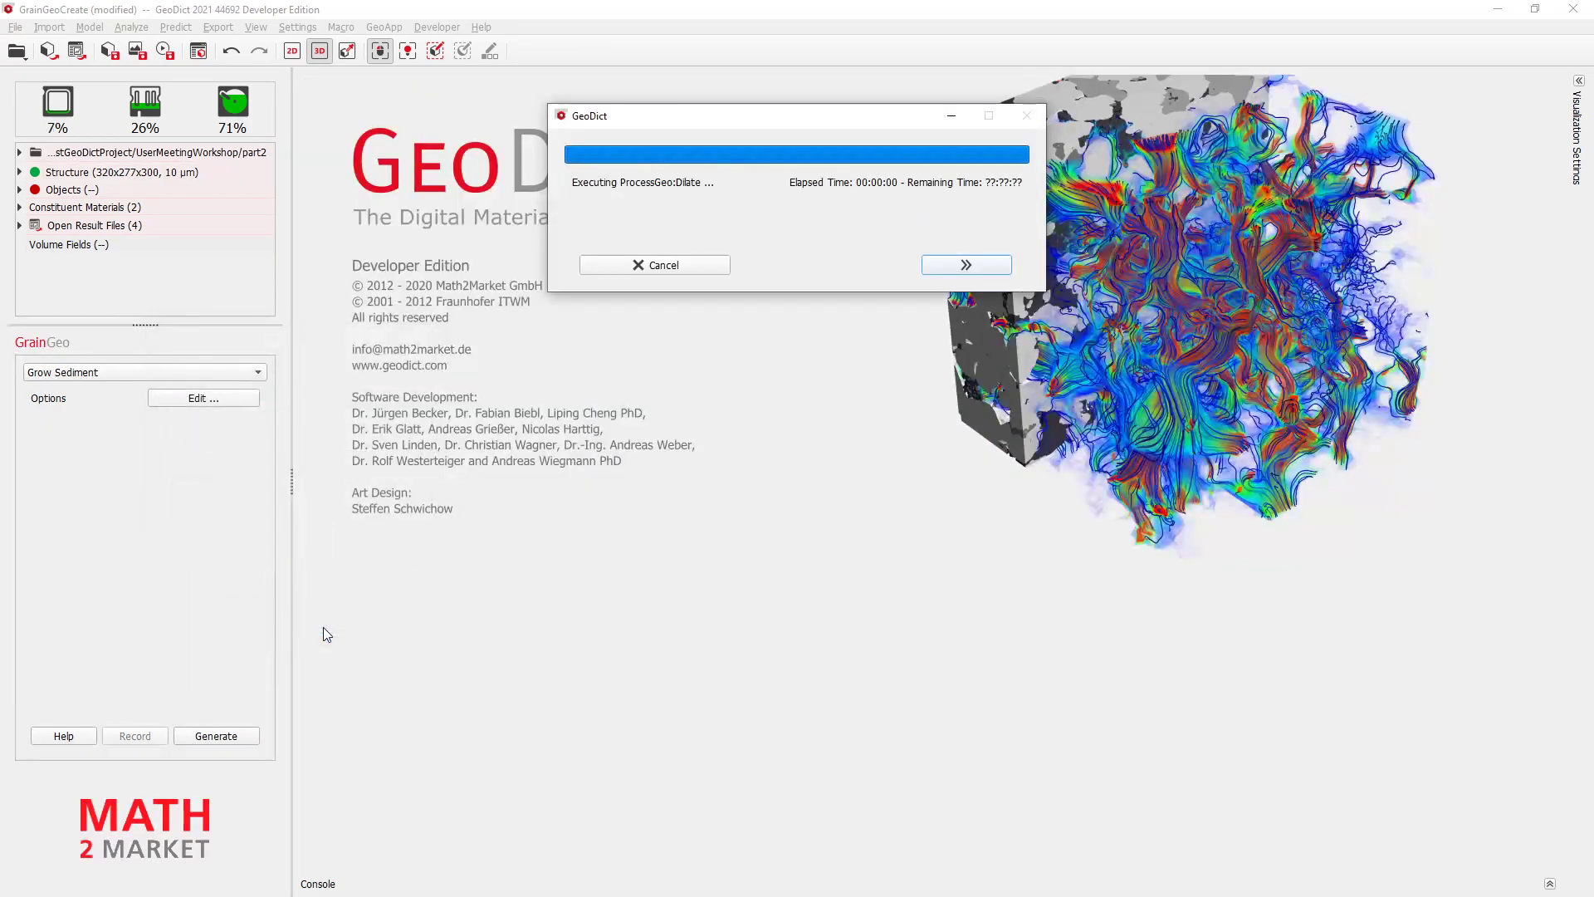
{"action": "scroll", "coordinate": [914, 415], "scroll_direction": "up", "scroll_amount": 2}
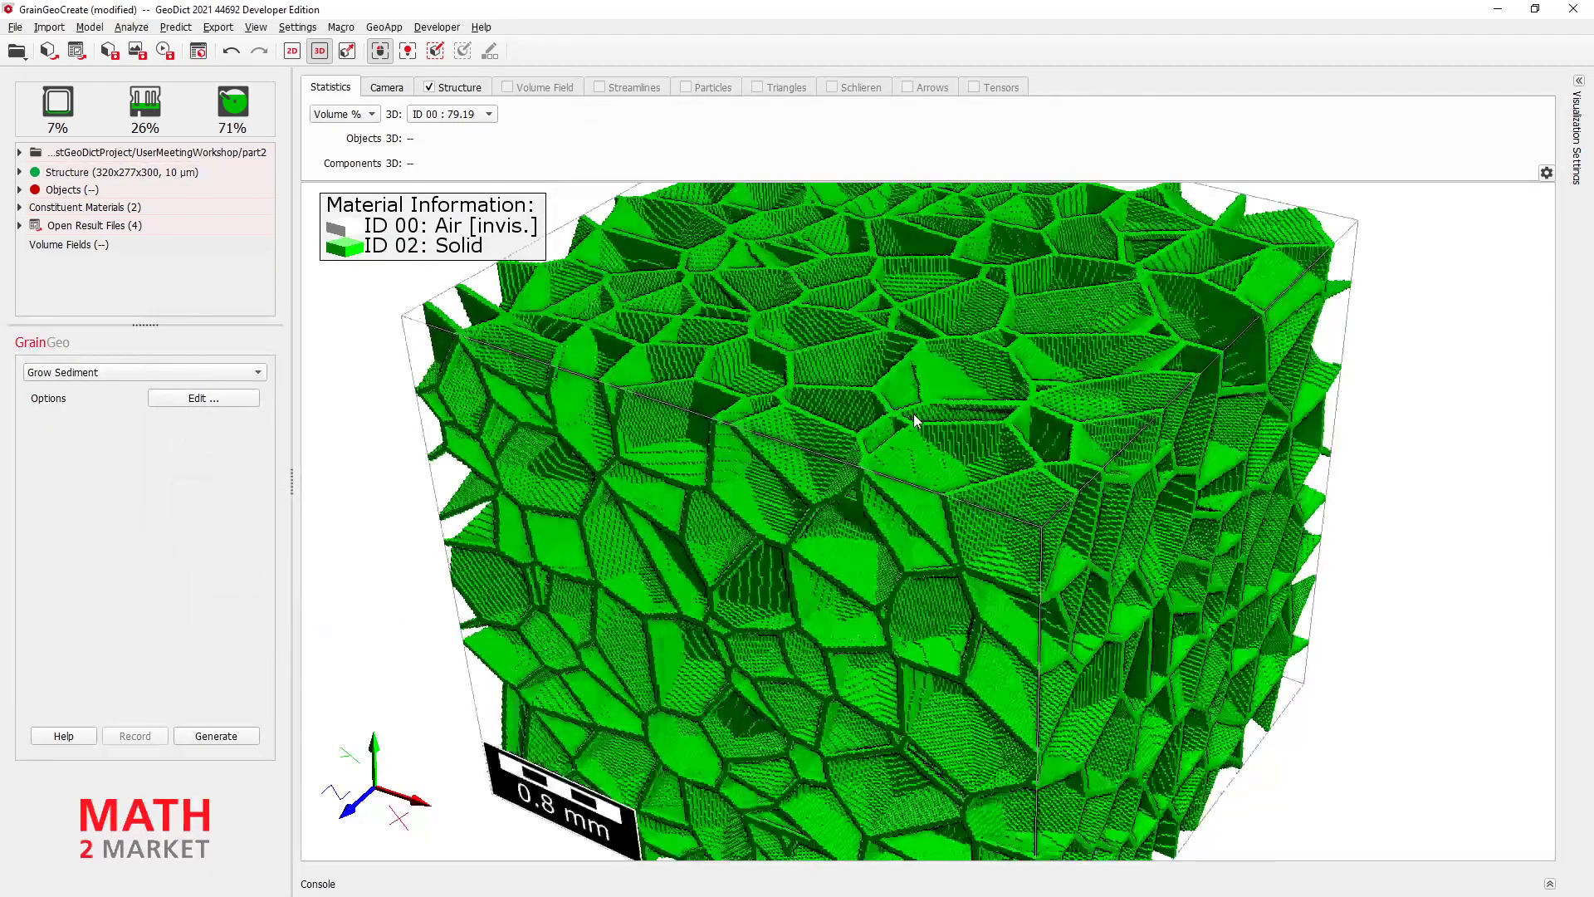
{"action": "mouse_move", "coordinate": [786, 546]}
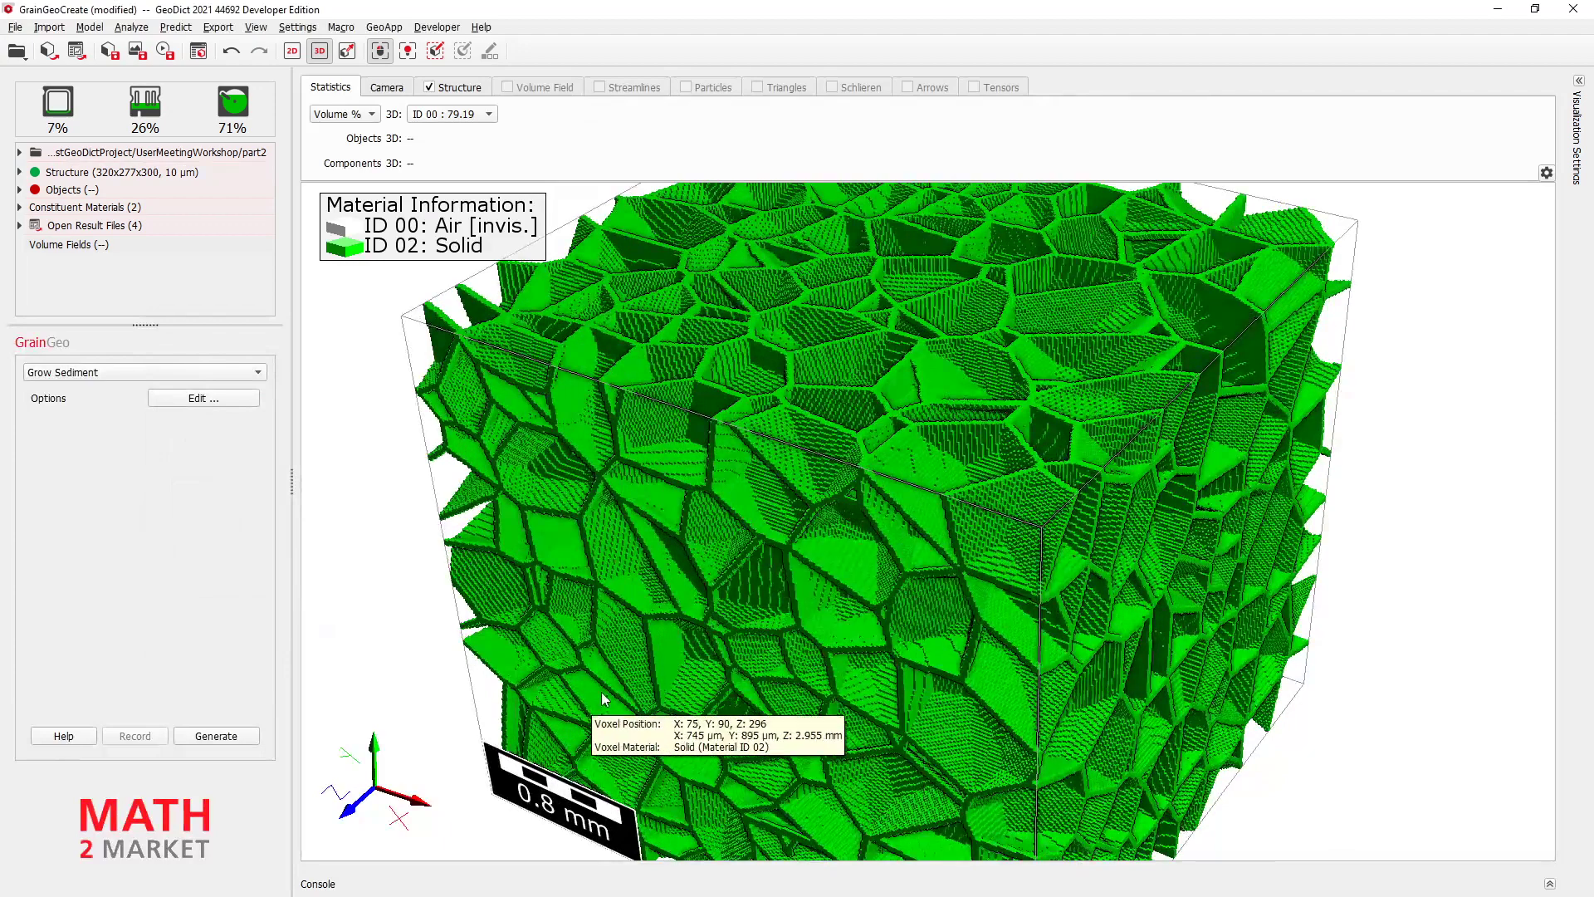
- Save the structure as cracks_thick.gdt, overwriting the existing file
{"action": "left_click", "coordinate": [109, 57]}
{"action": "left_click", "coordinate": [324, 281]}
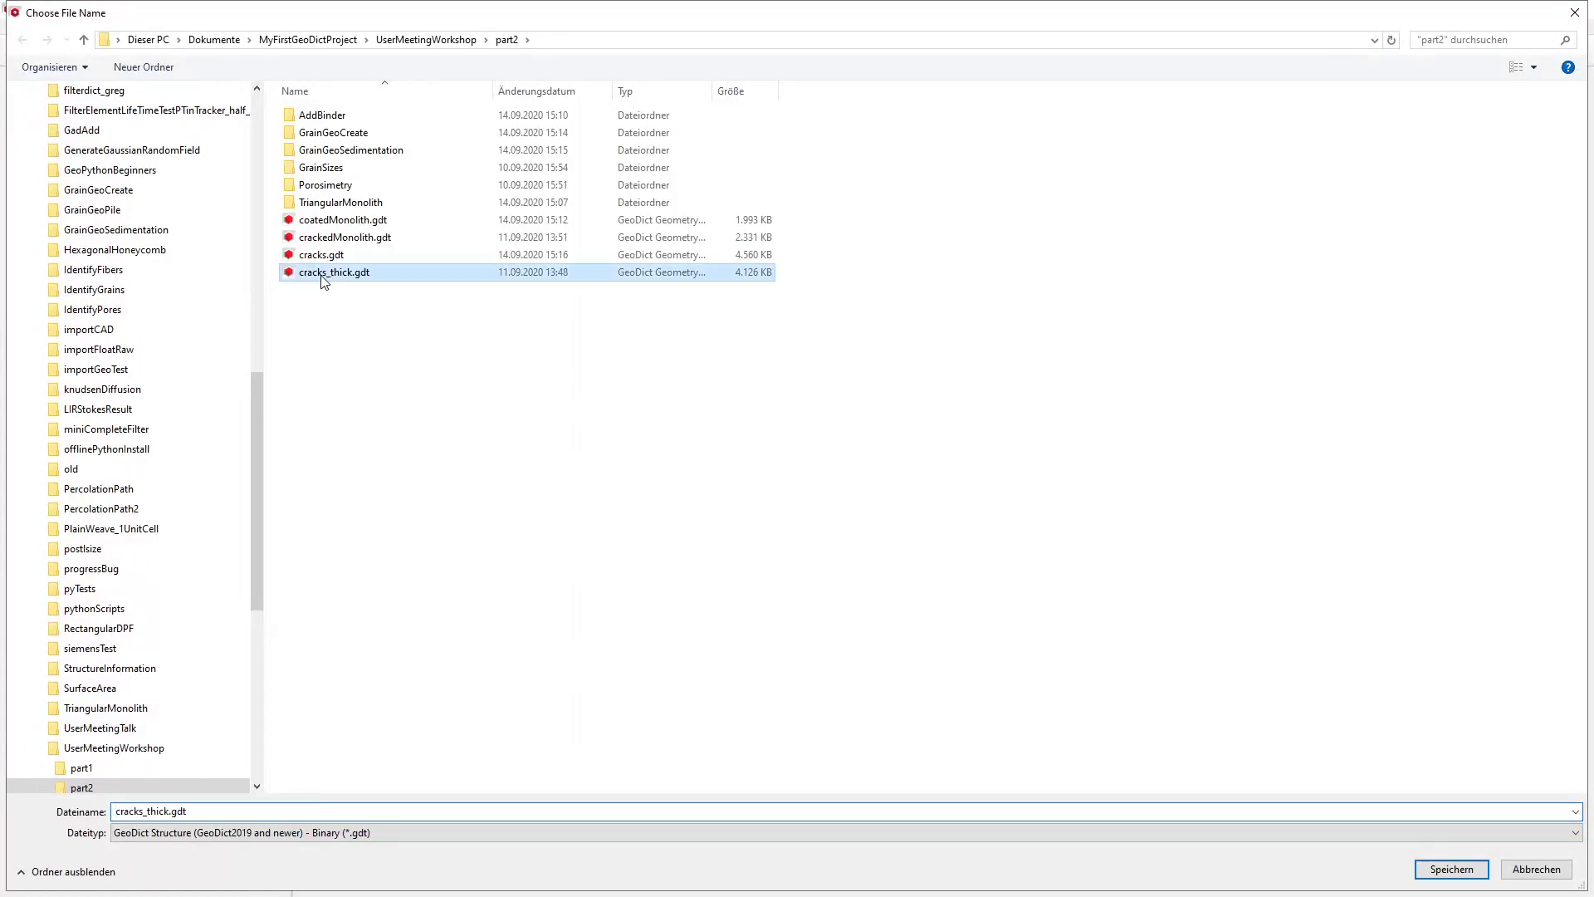
{"action": "left_click", "coordinate": [1474, 872]}
{"action": "left_click", "coordinate": [861, 462]}
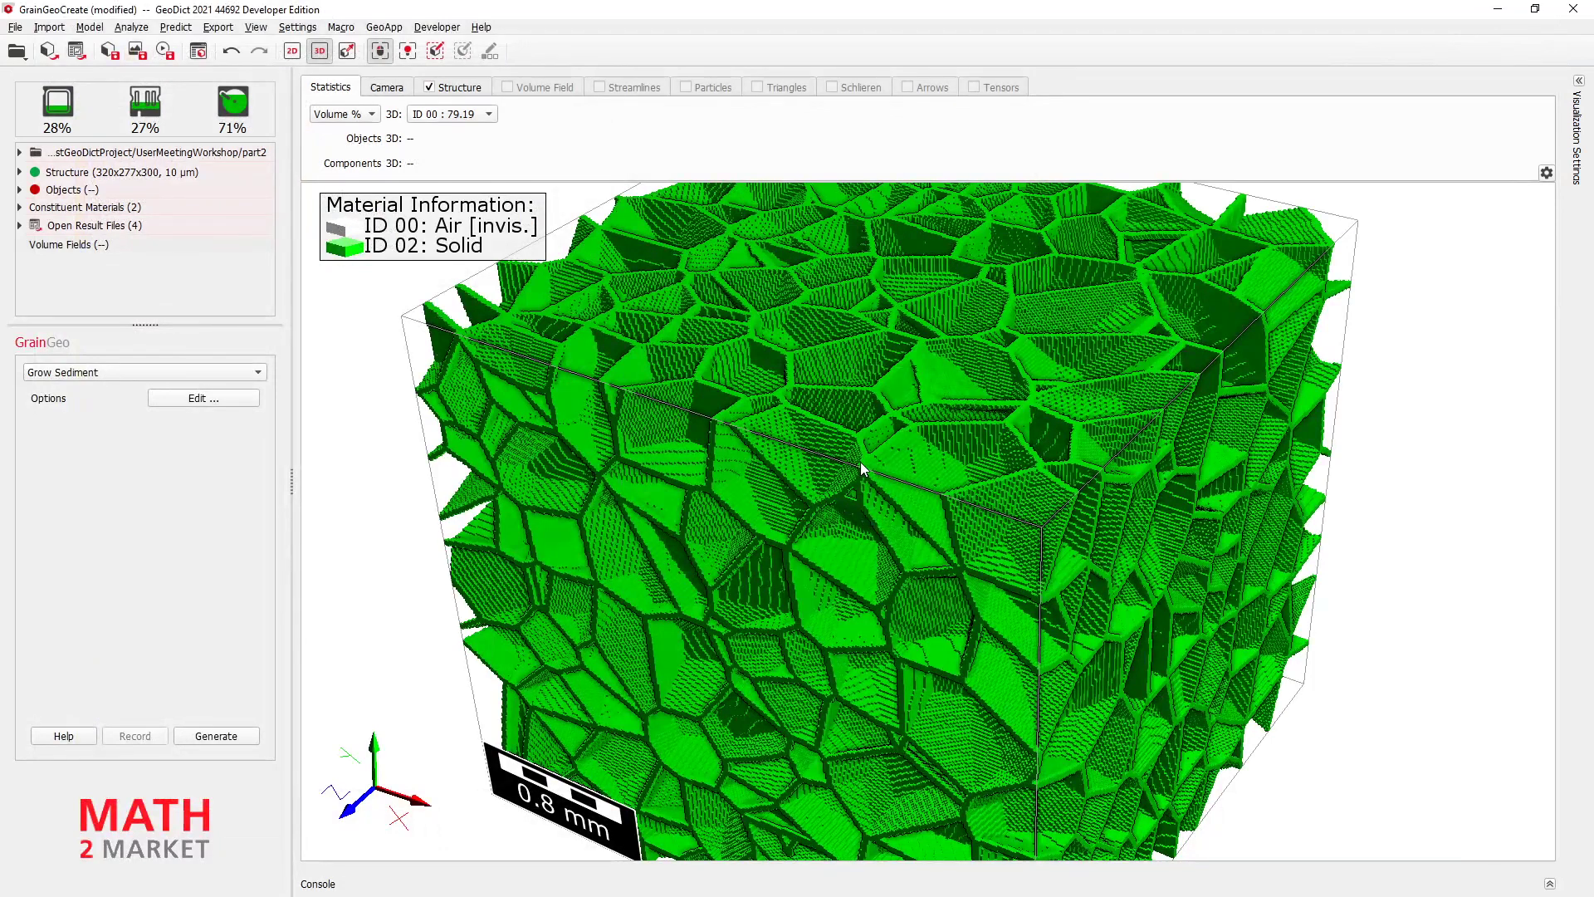
{"action": "mouse_move", "coordinate": [940, 600]}
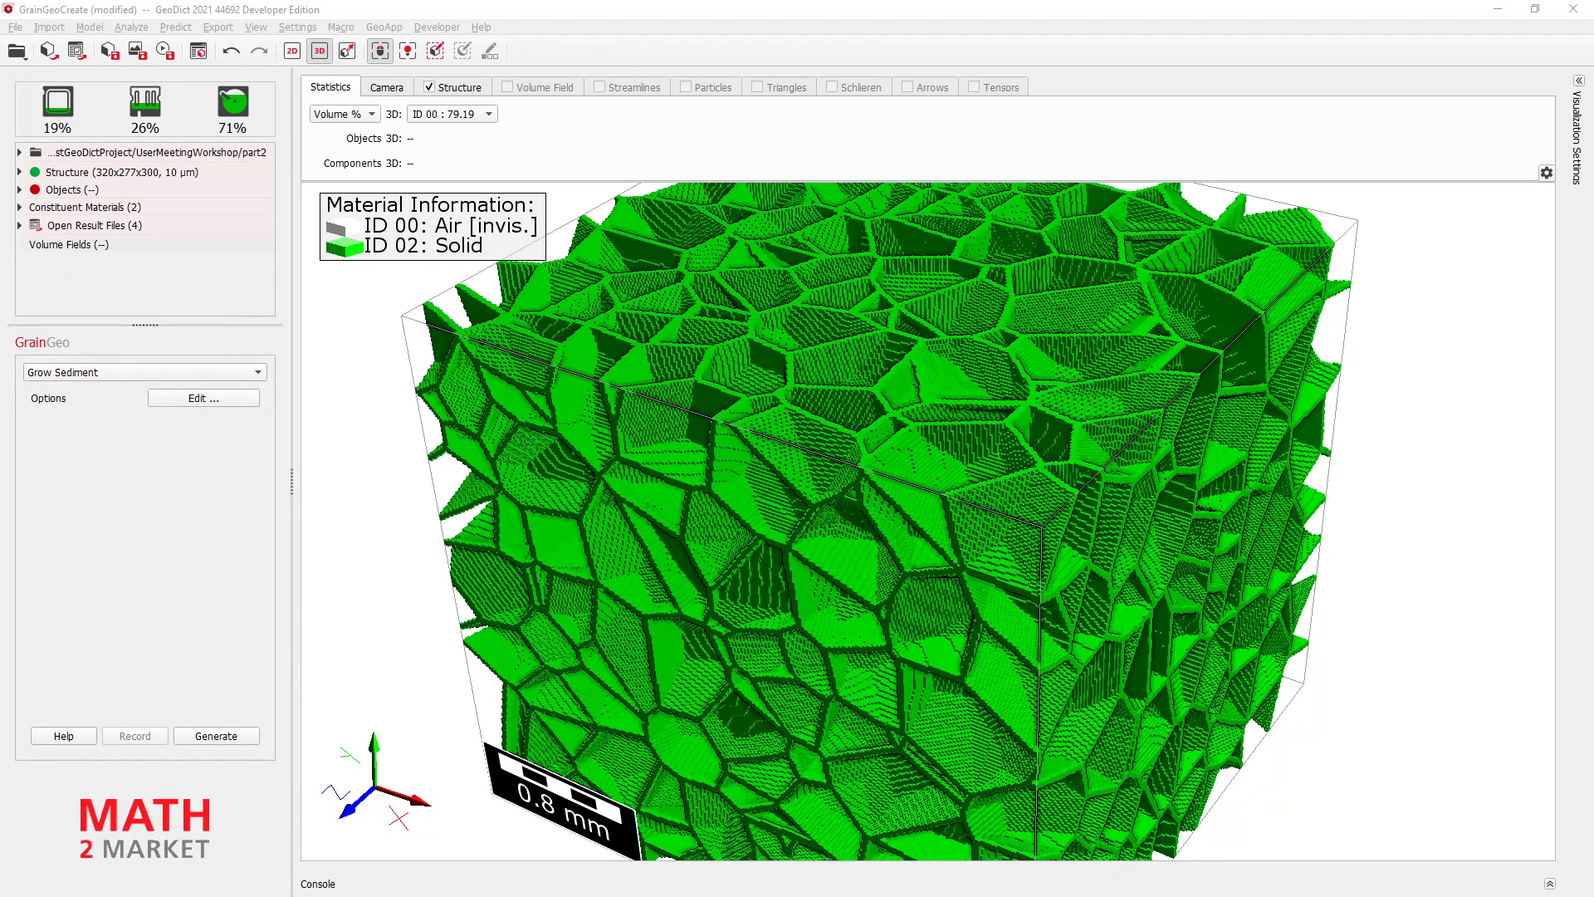
- Open coatedMonolith.gdt from part2 and tilt it for a more frontal view
{"action": "left_click", "coordinate": [46, 52]}
{"action": "left_click", "coordinate": [424, 223]}
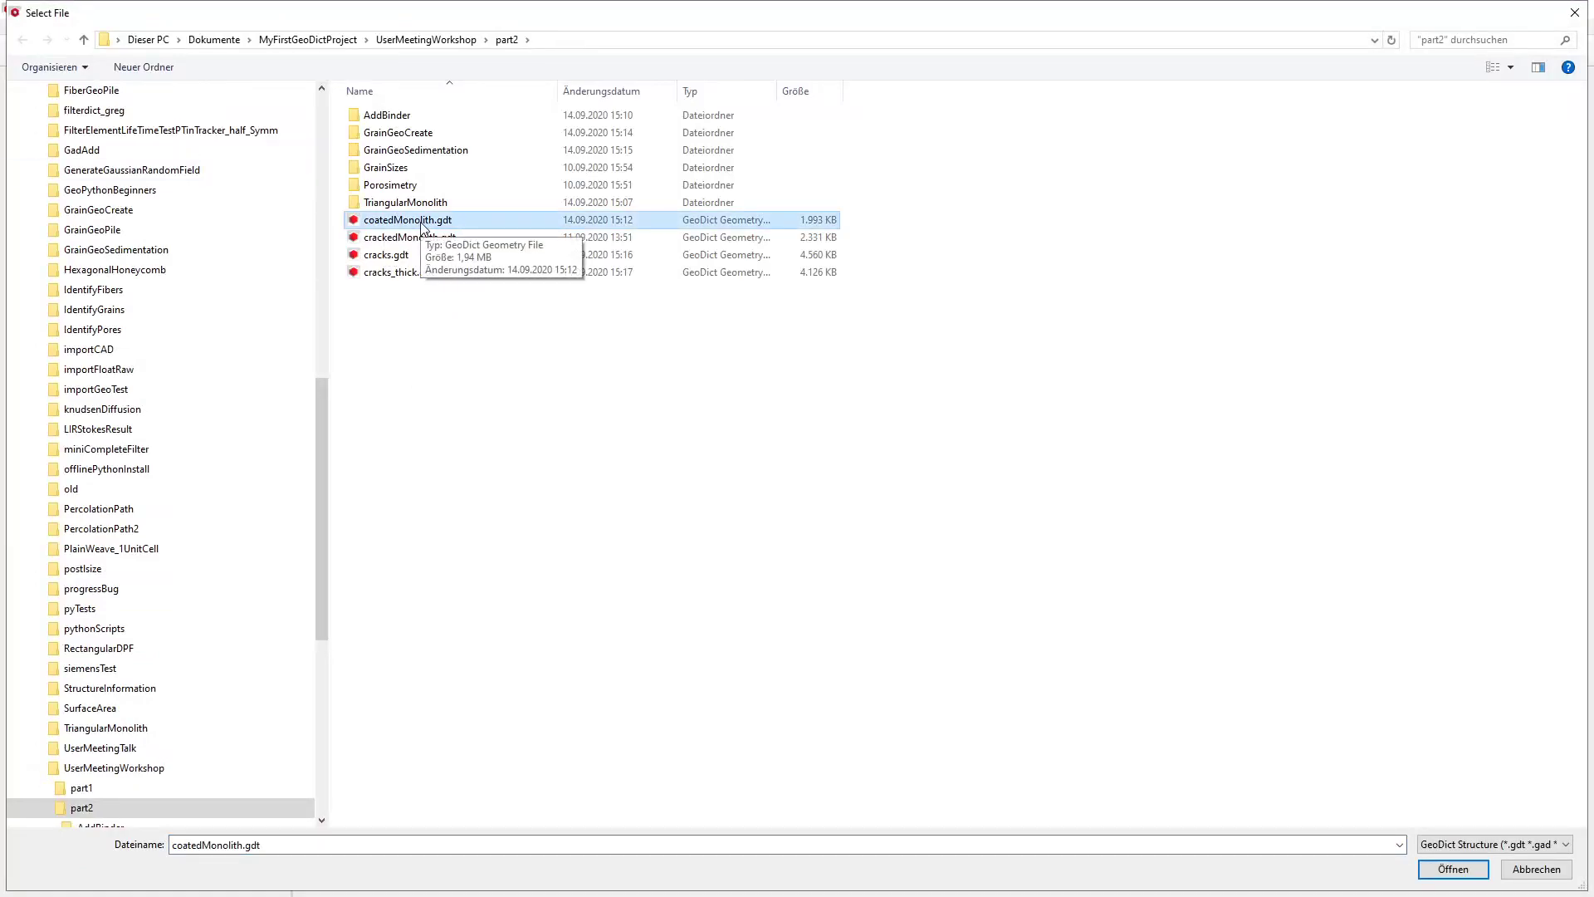
{"action": "left_click", "coordinate": [1453, 868]}
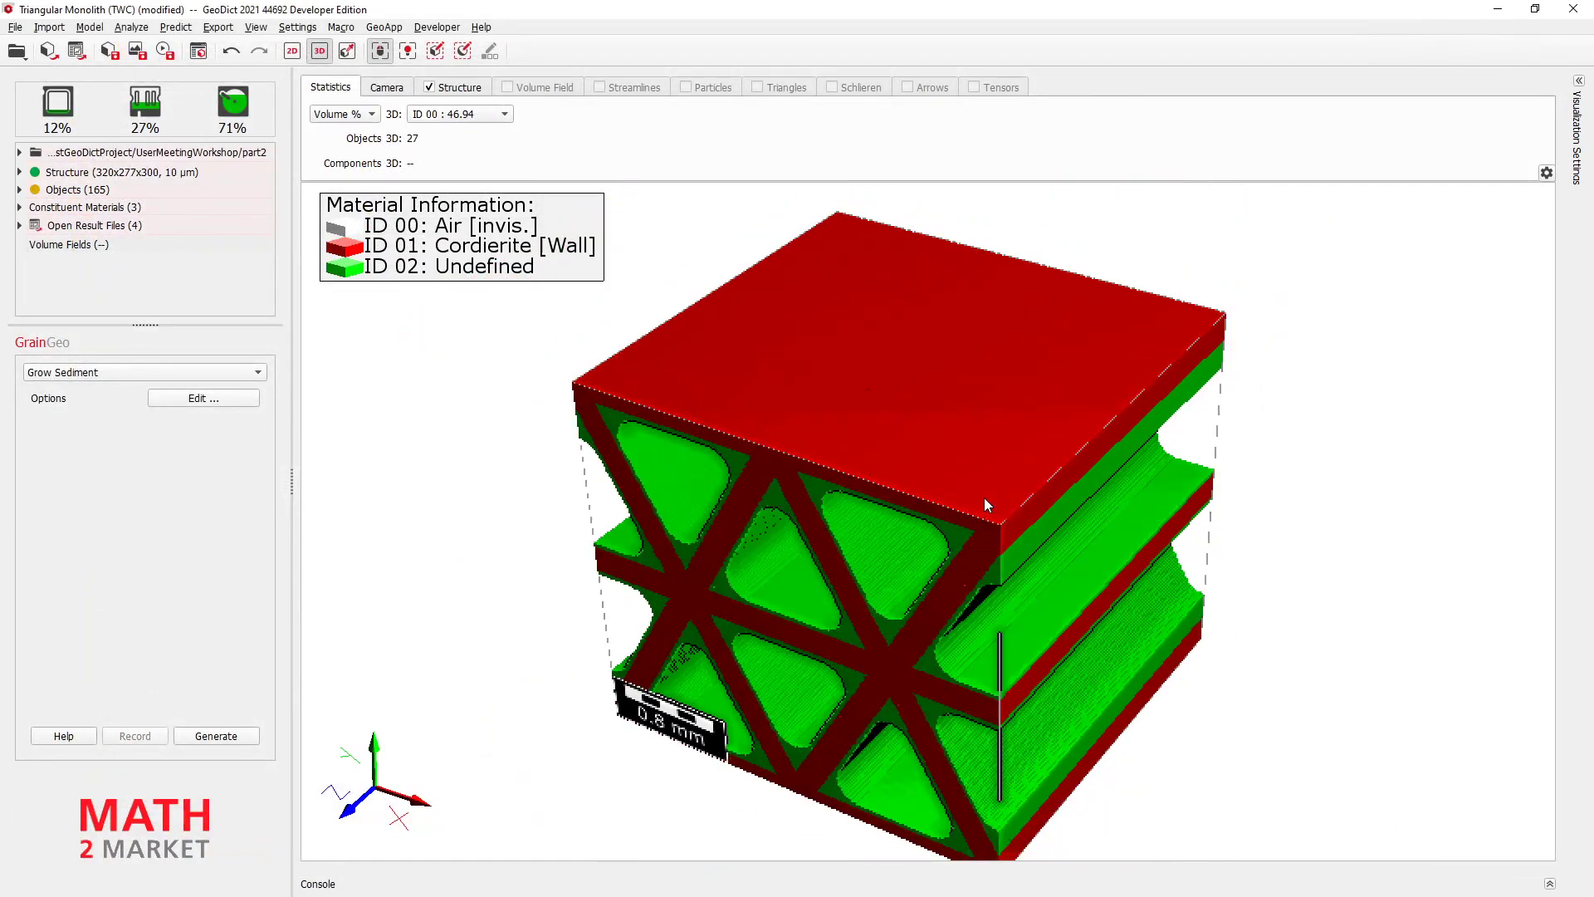
{"action": "left_click_drag", "start_coordinate": [987, 502], "coordinate": [987, 432]}
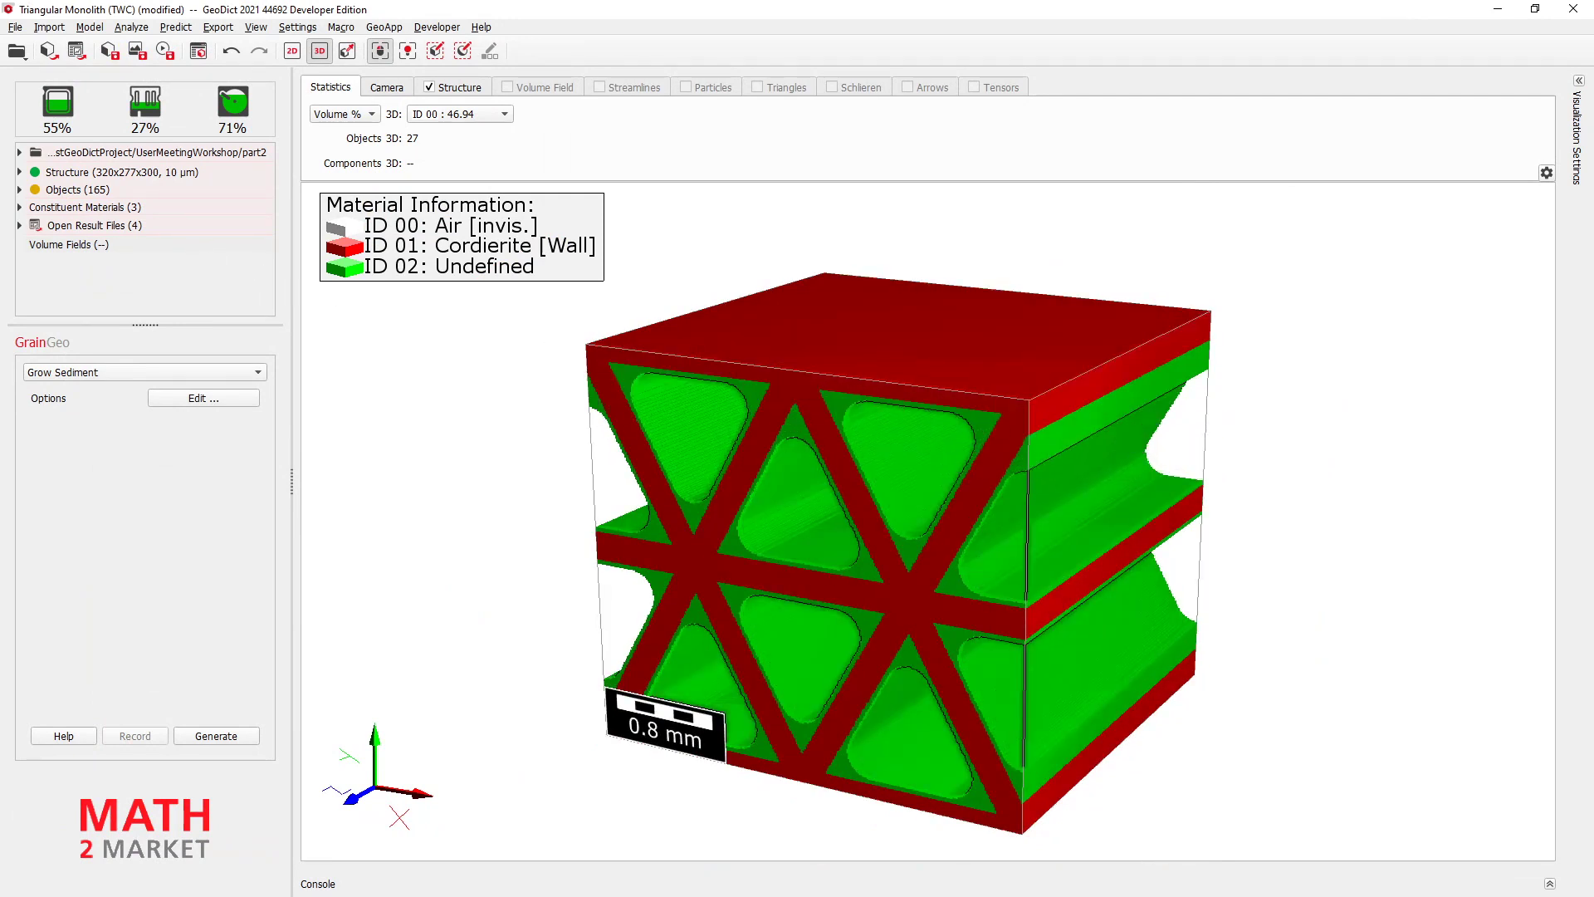
- Set up Layer Subtract with Voxel Geometry, bit-wise subtraction, and cracks_thick.gdt as the layer
{"action": "right_click", "coordinate": [64, 176]}
{"action": "mouse_move", "coordinate": [191, 278]}
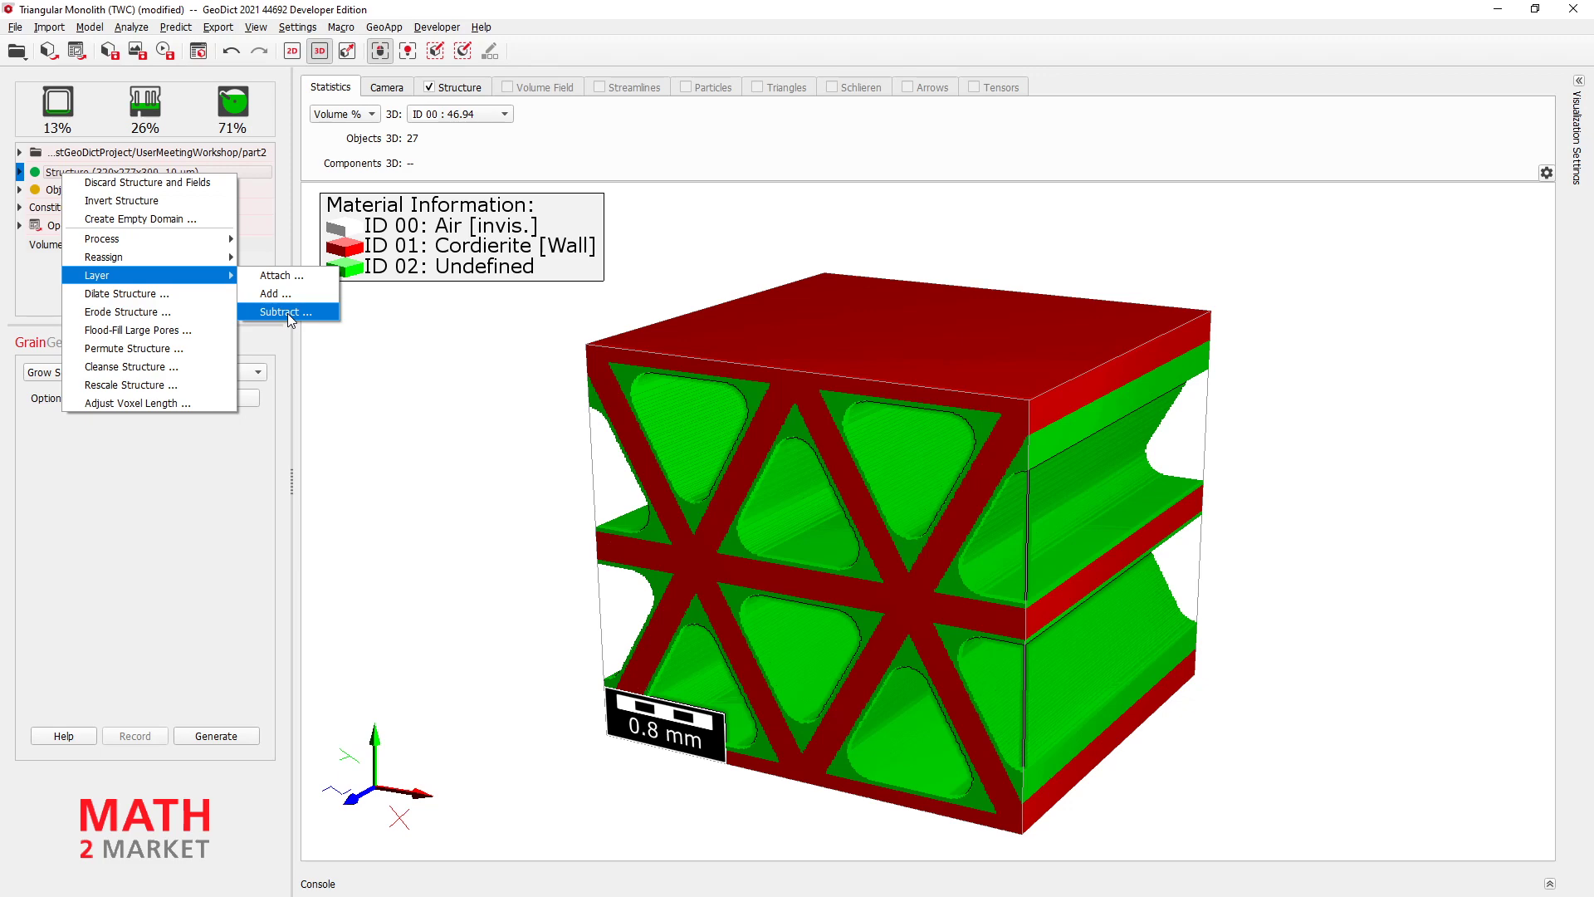
{"action": "left_click", "coordinate": [288, 312]}
{"action": "left_click_drag", "start_coordinate": [466, 186], "coordinate": [352, 182]}
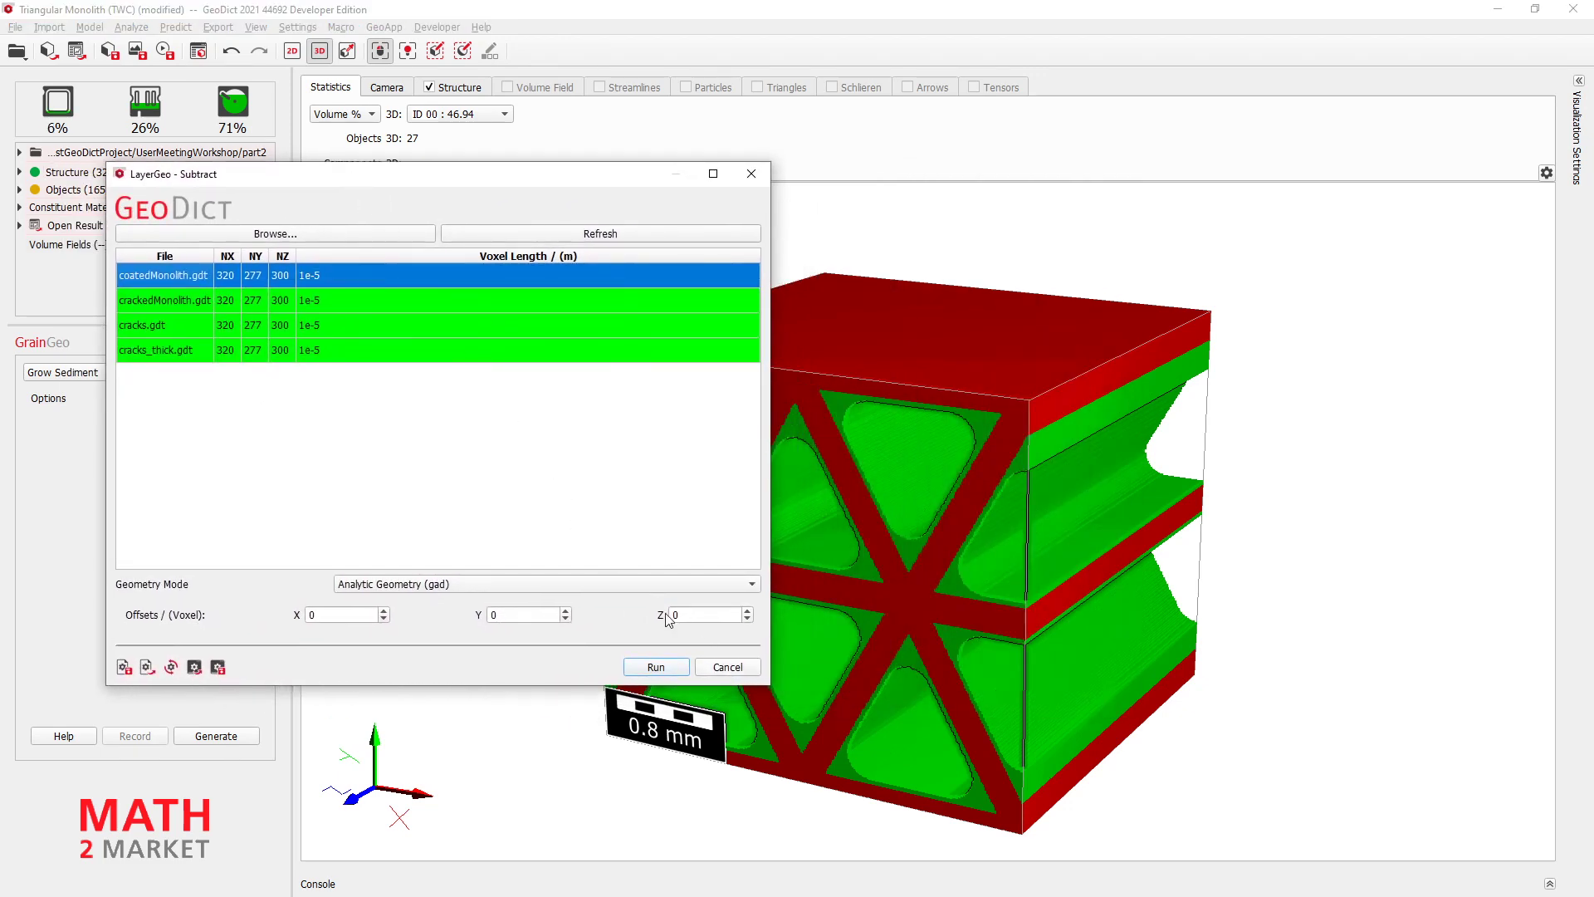
{"action": "left_click", "coordinate": [340, 327]}
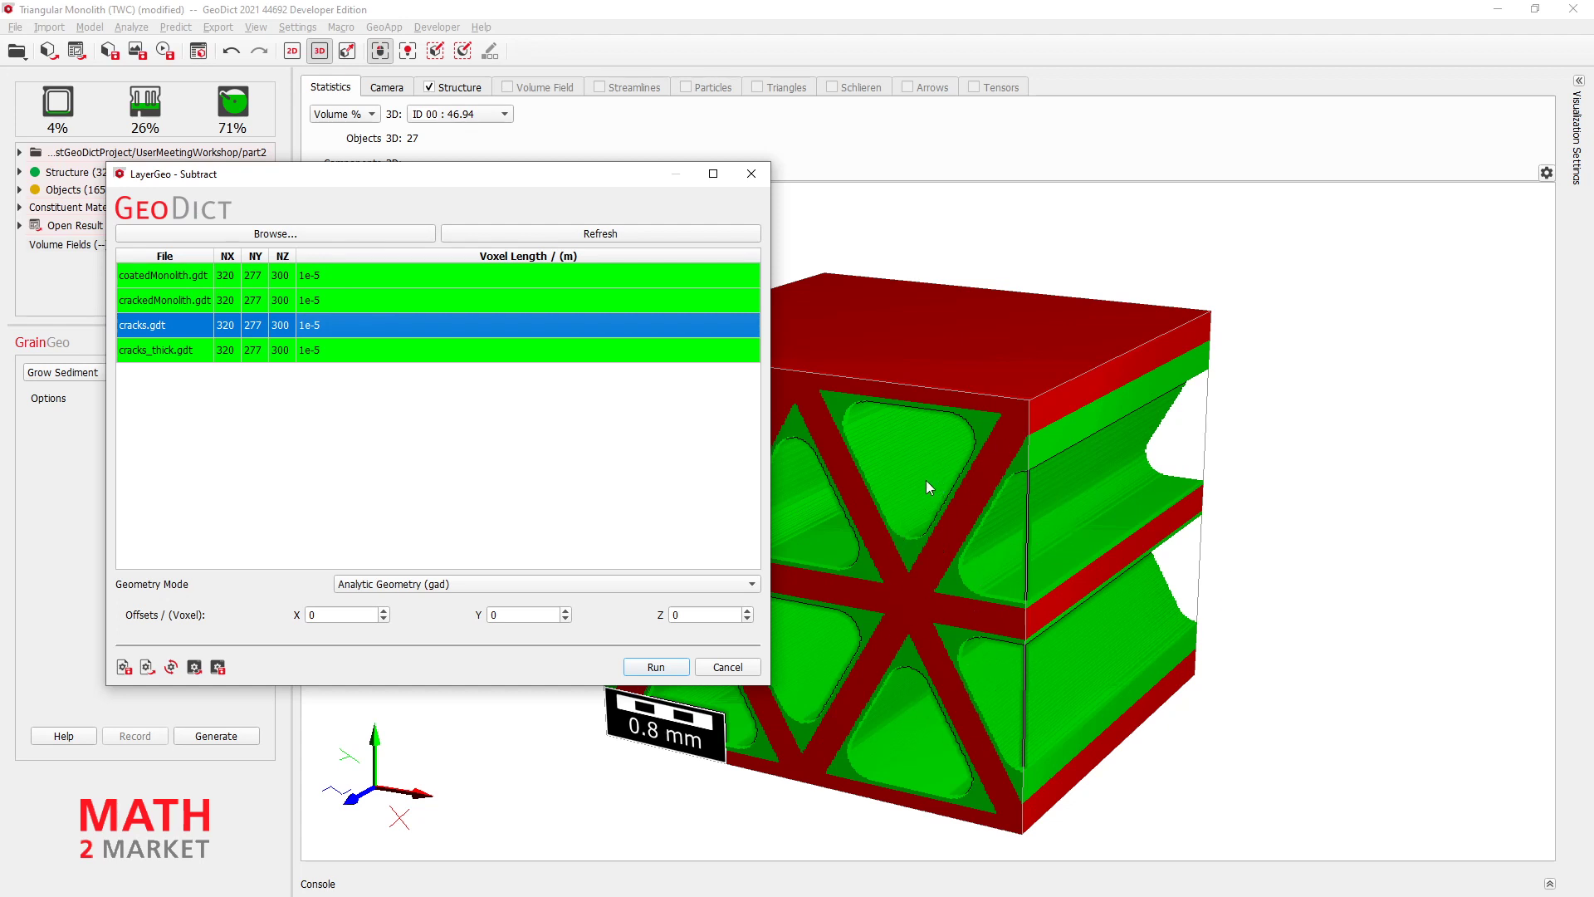
{"action": "left_click_drag", "start_coordinate": [593, 182], "coordinate": [514, 174]}
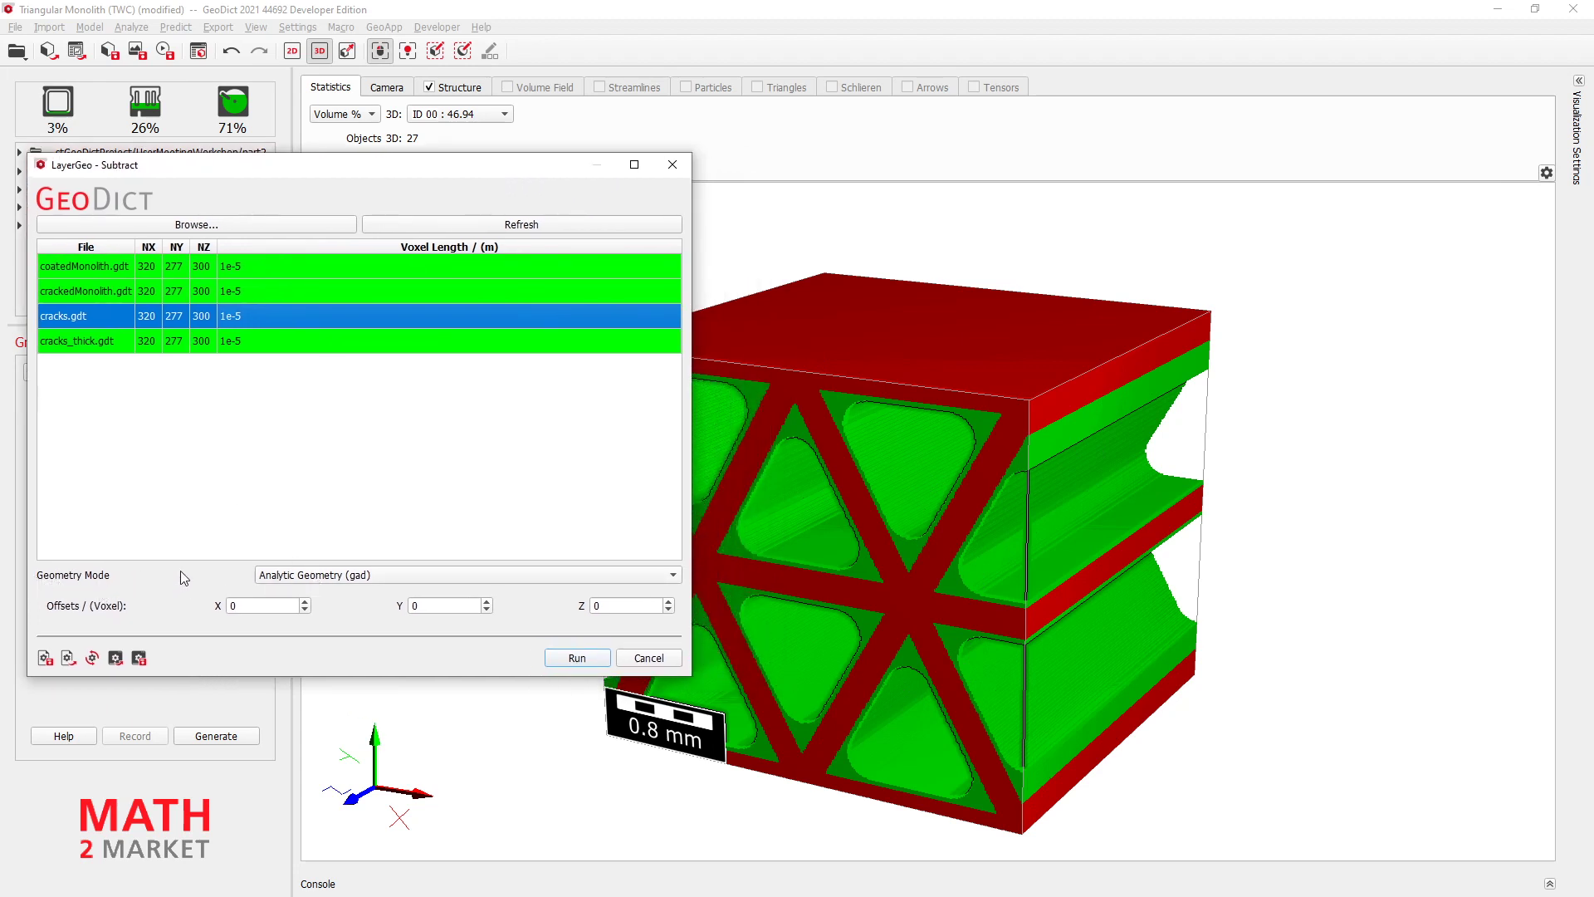
{"action": "left_click", "coordinate": [336, 574]}
{"action": "left_click", "coordinate": [289, 602]}
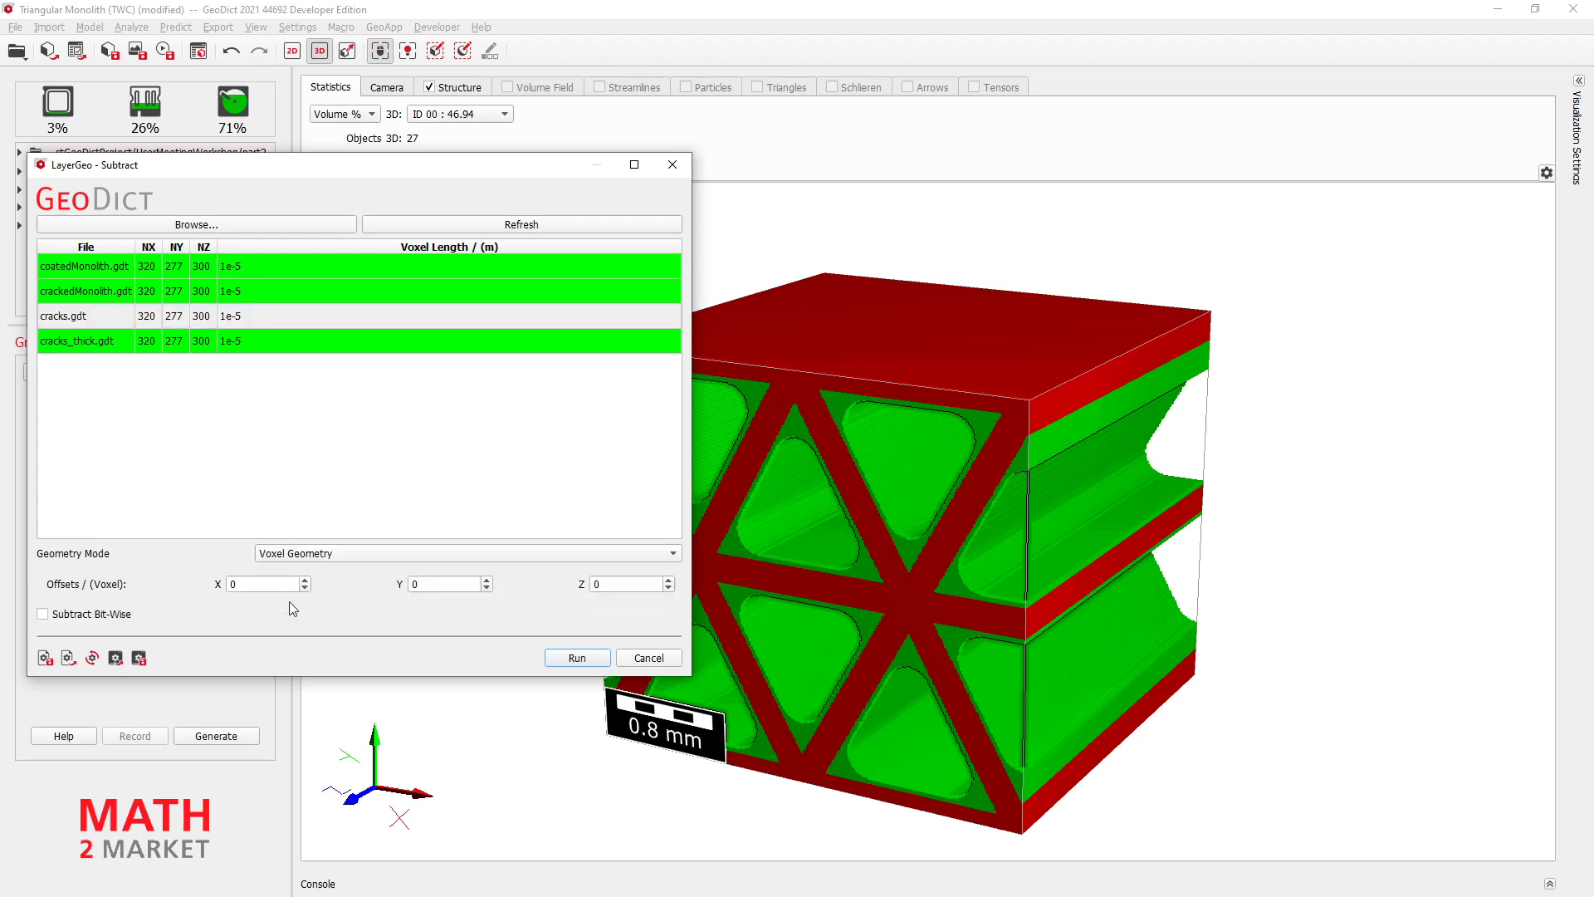
{"action": "left_click", "coordinate": [43, 615]}
{"action": "left_click", "coordinate": [110, 345]}
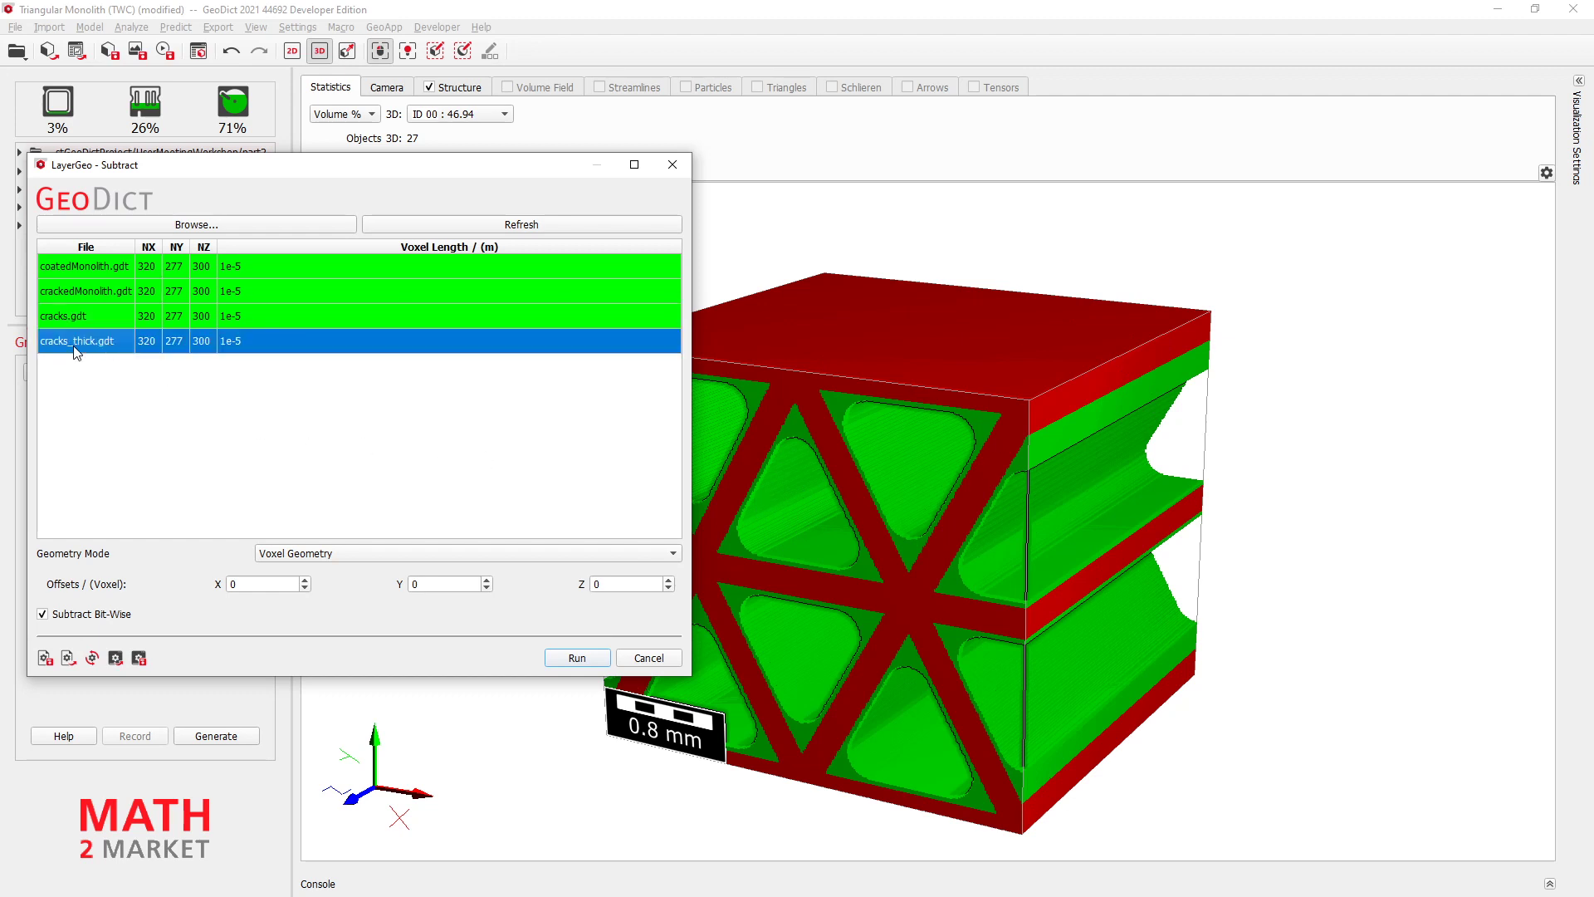
- Run the subtraction, then rotate and zoom around the monolith to inspect the cracked coating
{"action": "left_click", "coordinate": [573, 658]}
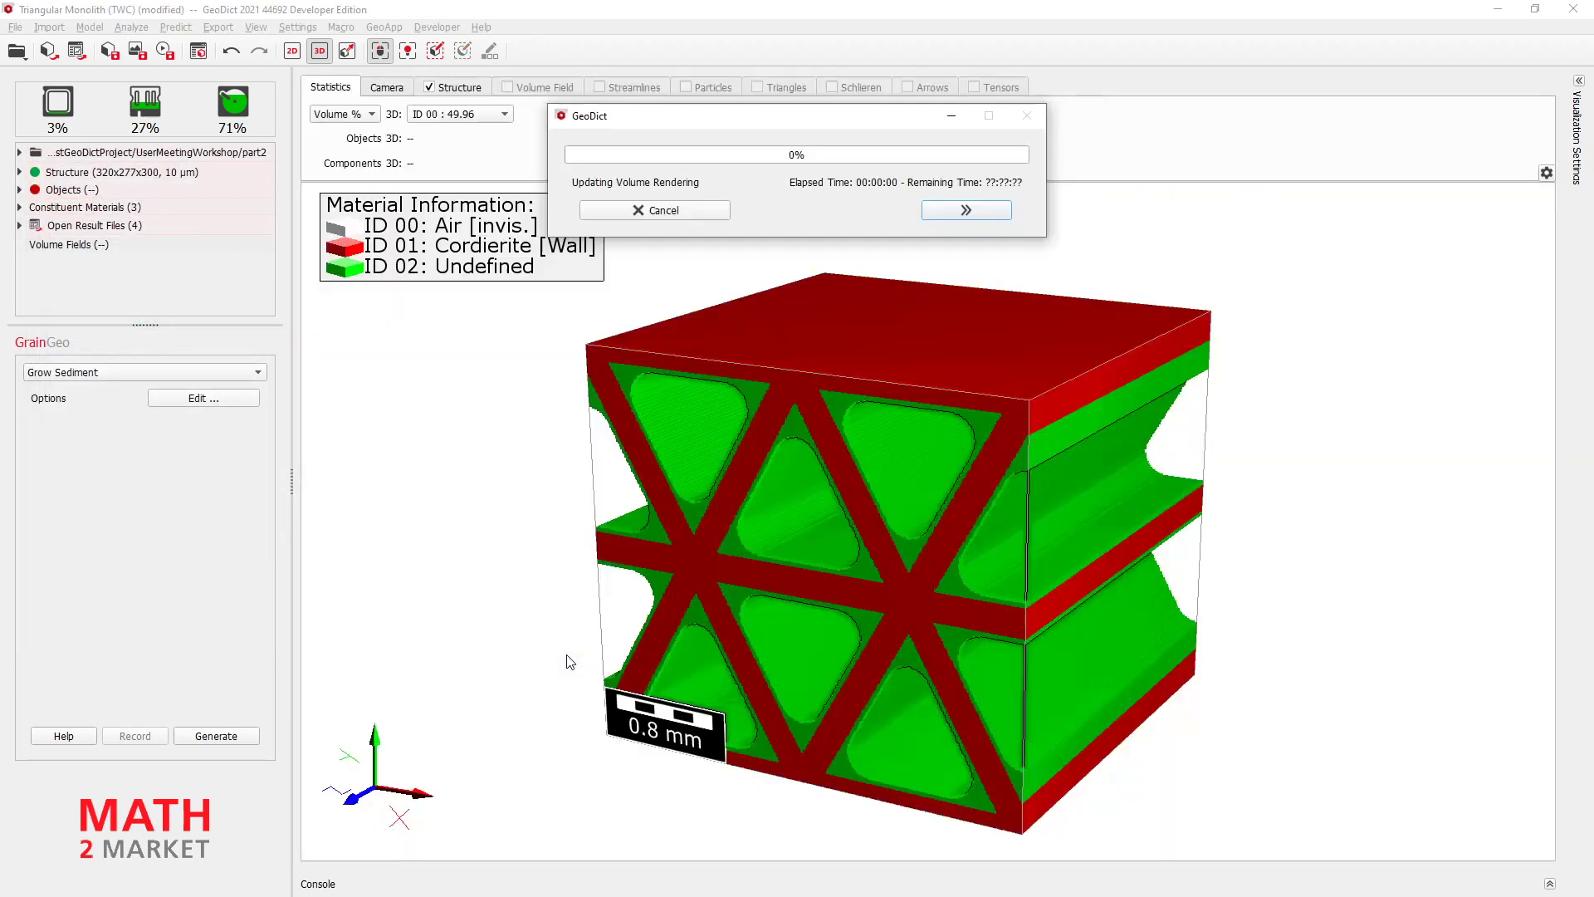
{"action": "scroll", "coordinate": [809, 610], "scroll_direction": "up", "scroll_amount": 5}
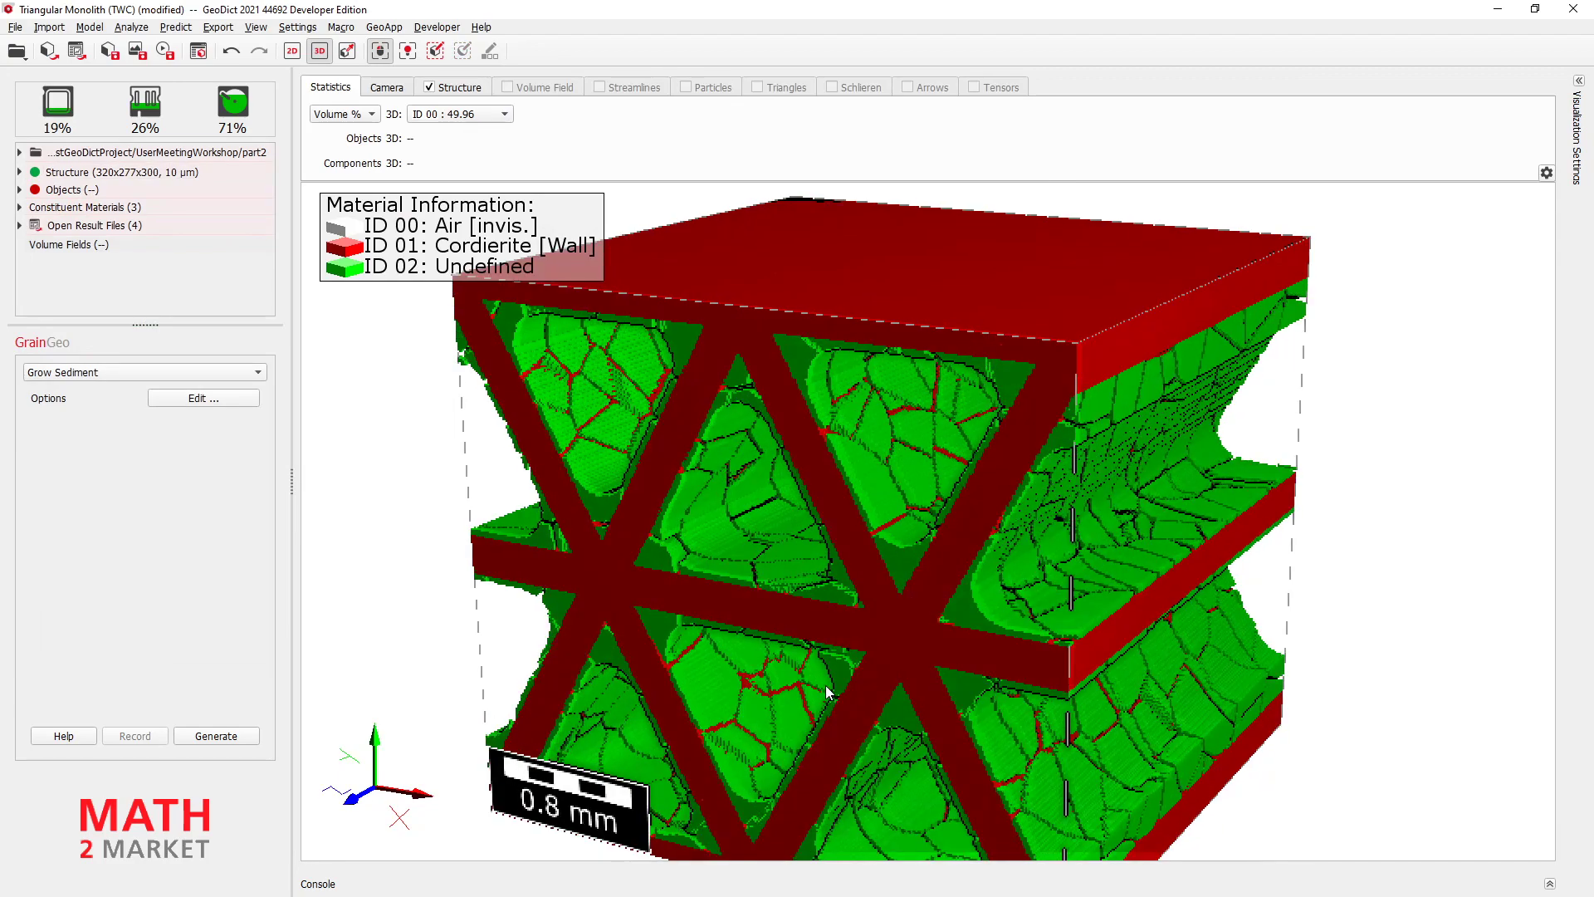
{"action": "mouse_move", "coordinate": [907, 684]}
{"action": "left_click_drag", "start_coordinate": [933, 630], "coordinate": [1130, 508]}
{"action": "mouse_move", "coordinate": [1066, 441]}
{"action": "left_click", "coordinate": [1055, 489]}
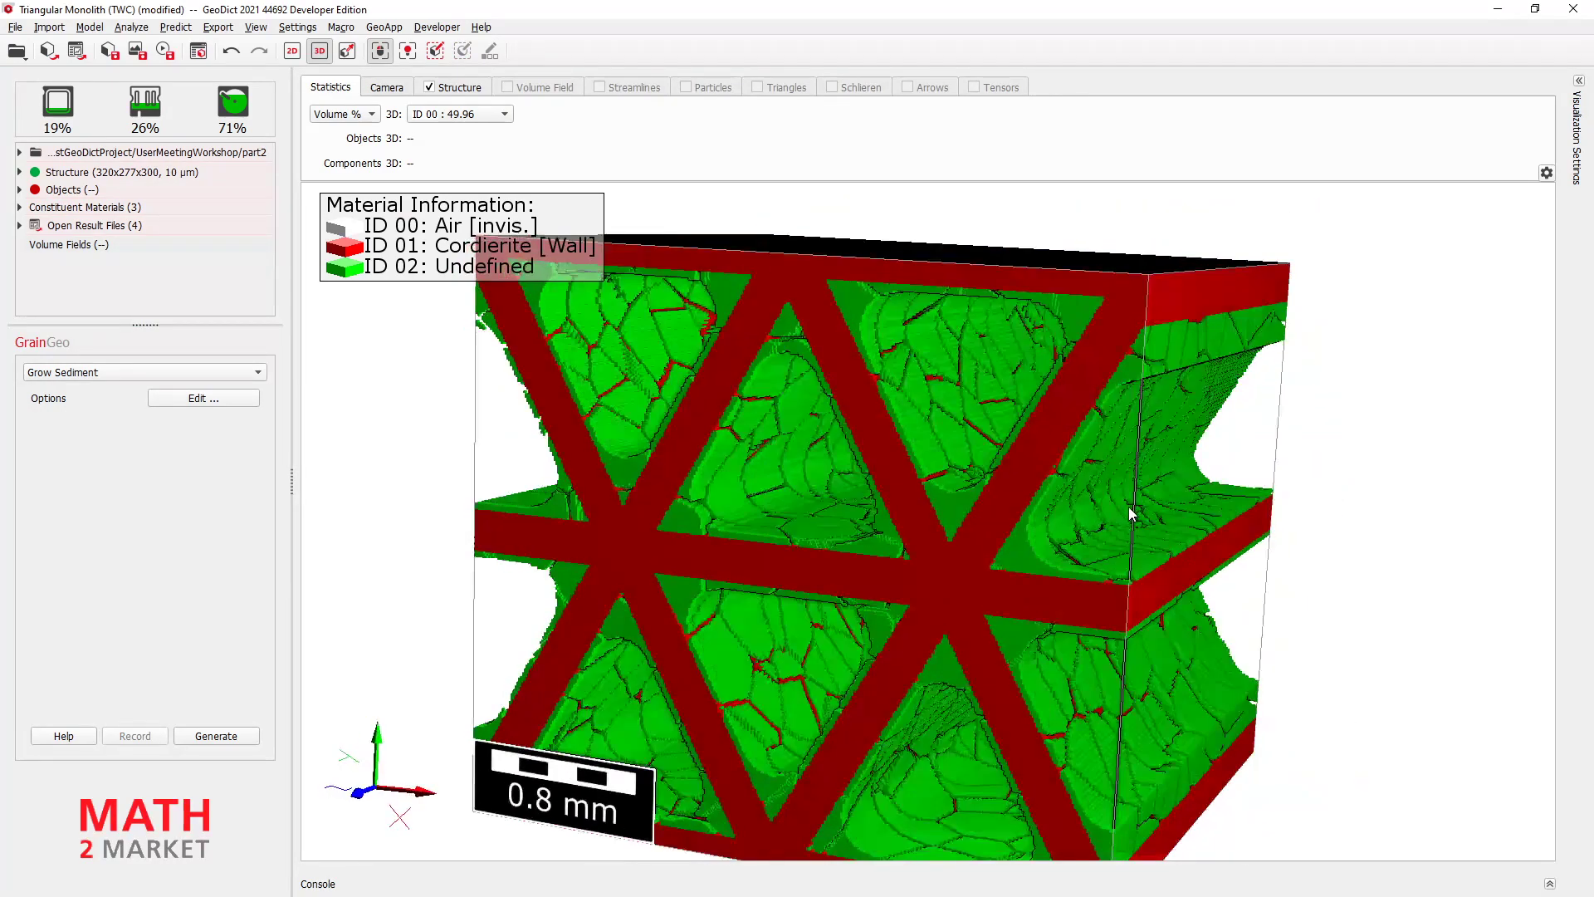
{"action": "left_click_drag", "start_coordinate": [709, 413], "coordinate": [709, 431]}
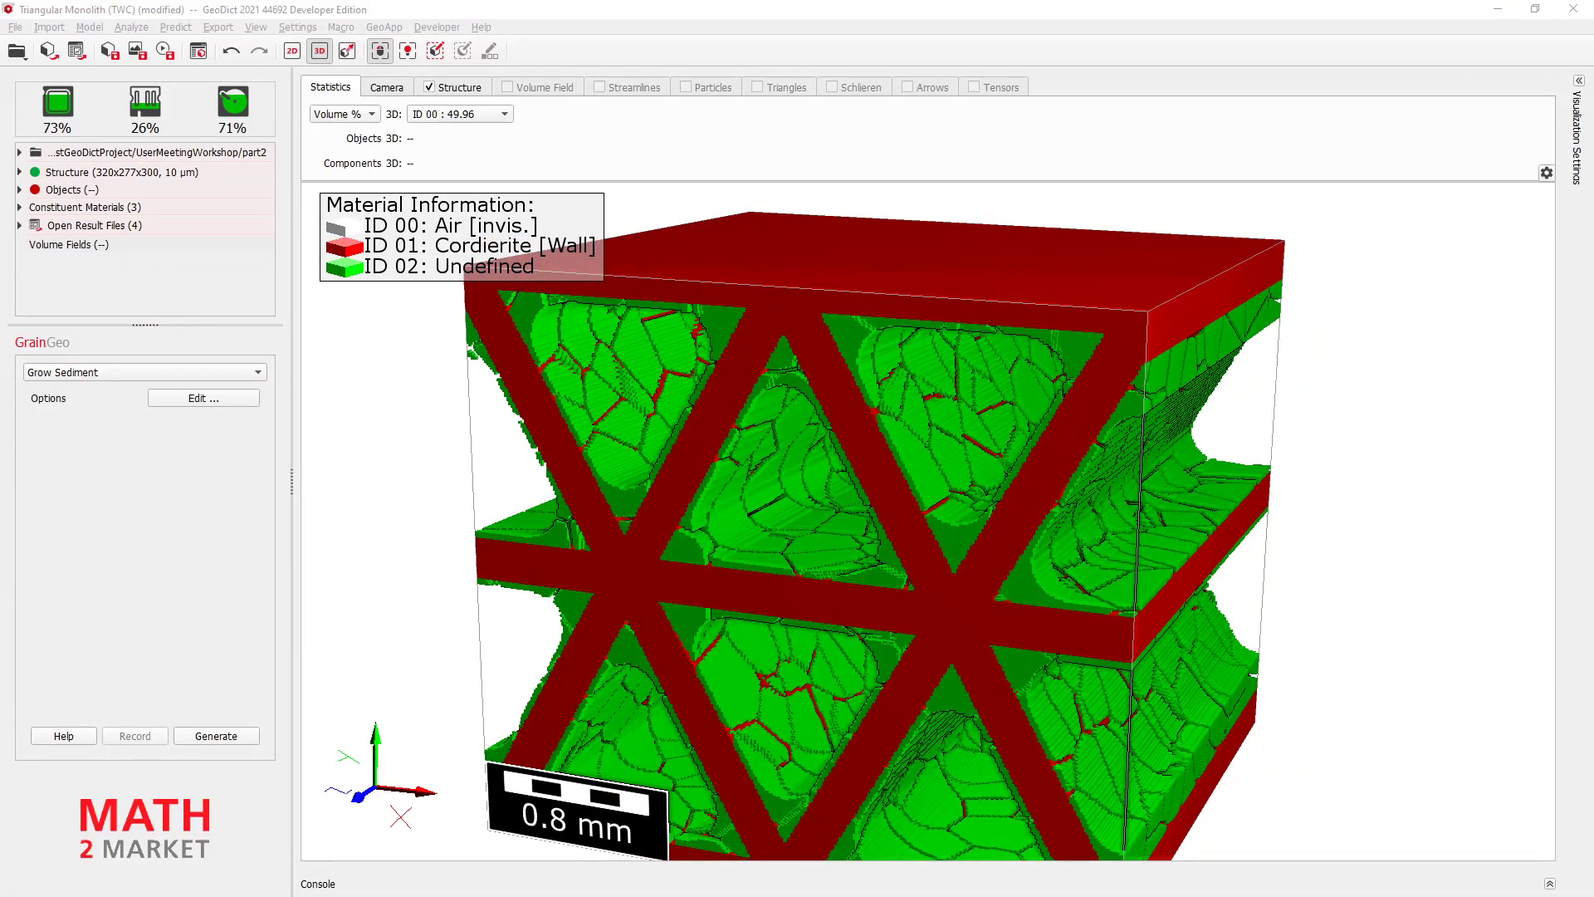
{"action": "left_click", "coordinate": [909, 536]}
{"action": "scroll", "coordinate": [908, 536], "scroll_direction": "down", "scroll_amount": 3}
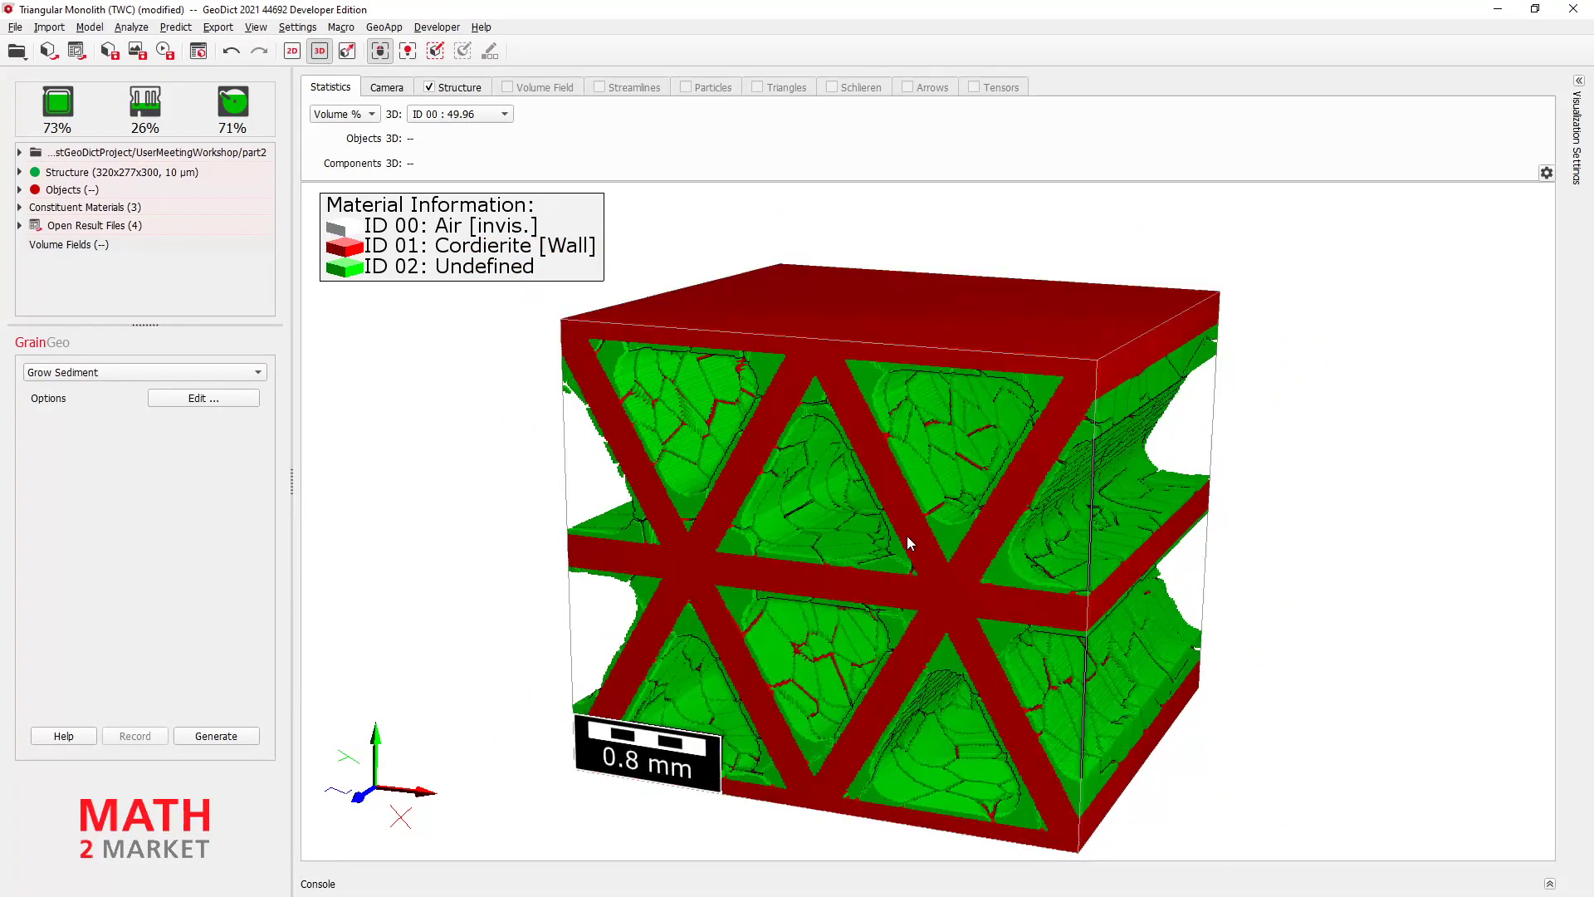
{"action": "left_click_drag", "start_coordinate": [849, 570], "coordinate": [855, 670]}
{"action": "scroll", "coordinate": [855, 673], "scroll_direction": "up", "scroll_amount": 3}
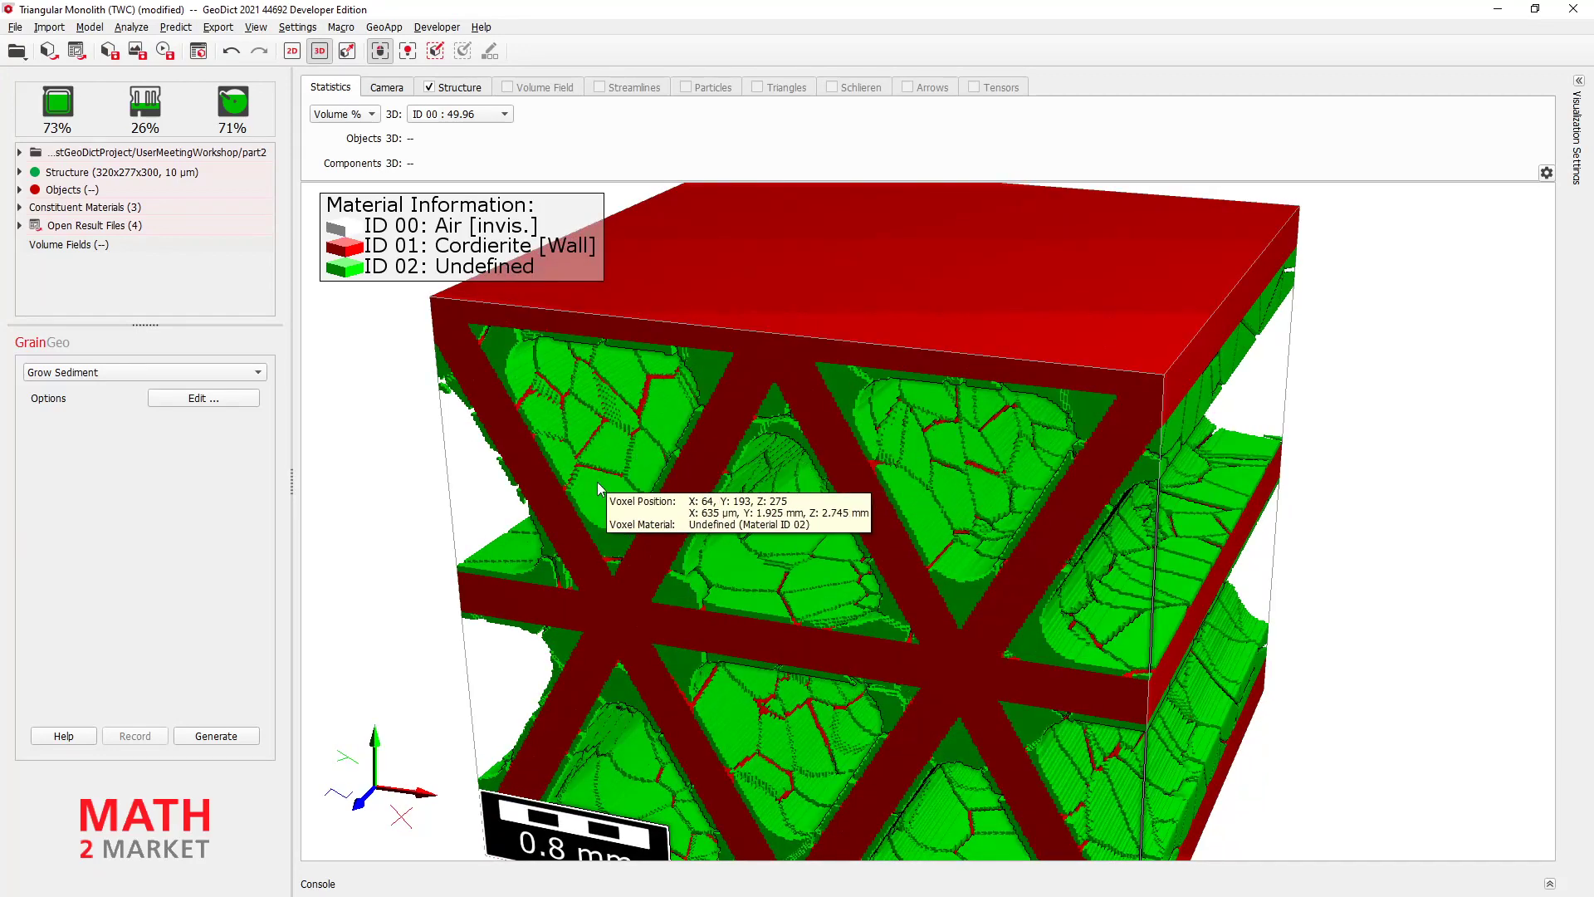